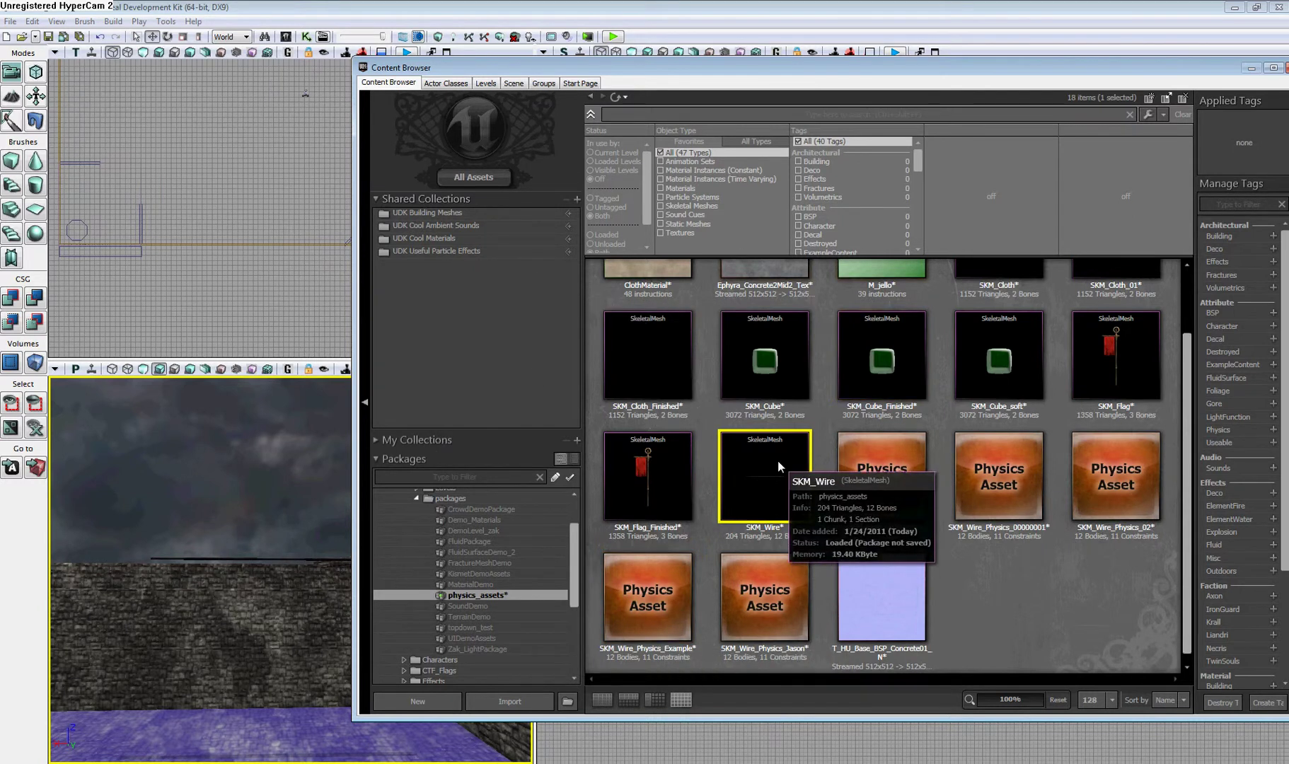
Step: Create a physics asset named SKM_Wire_Physics_Example2 in physics_assets from the SKM_Wire mesh
right_click(761, 492)
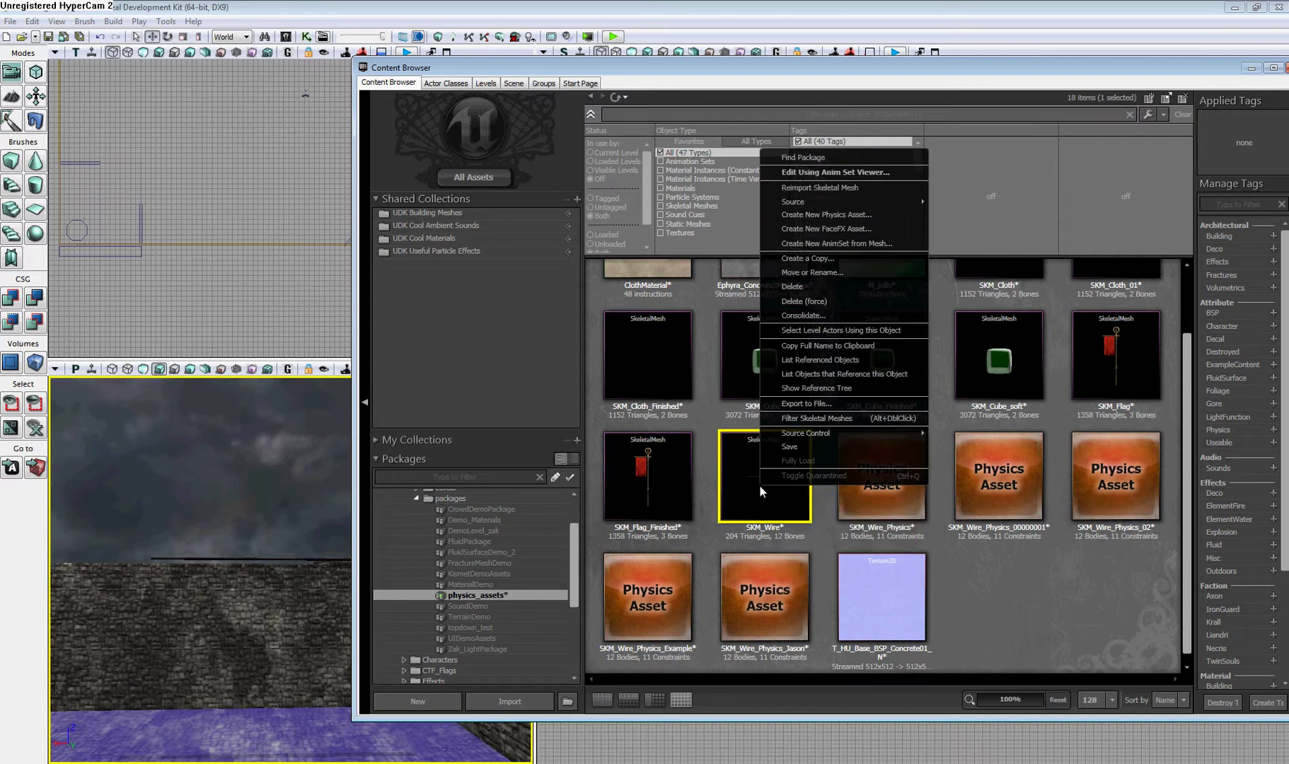
left_click(854, 218)
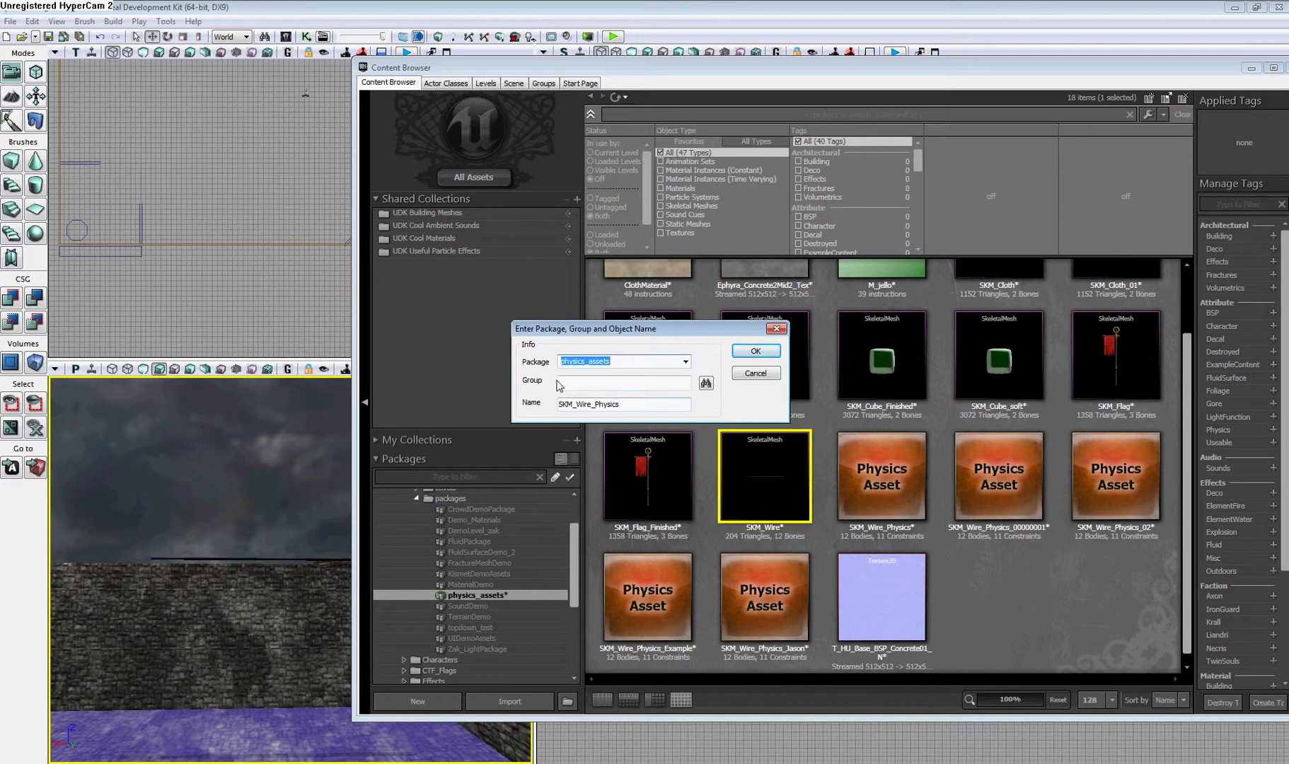
left_click(631, 405)
type("_Example2")
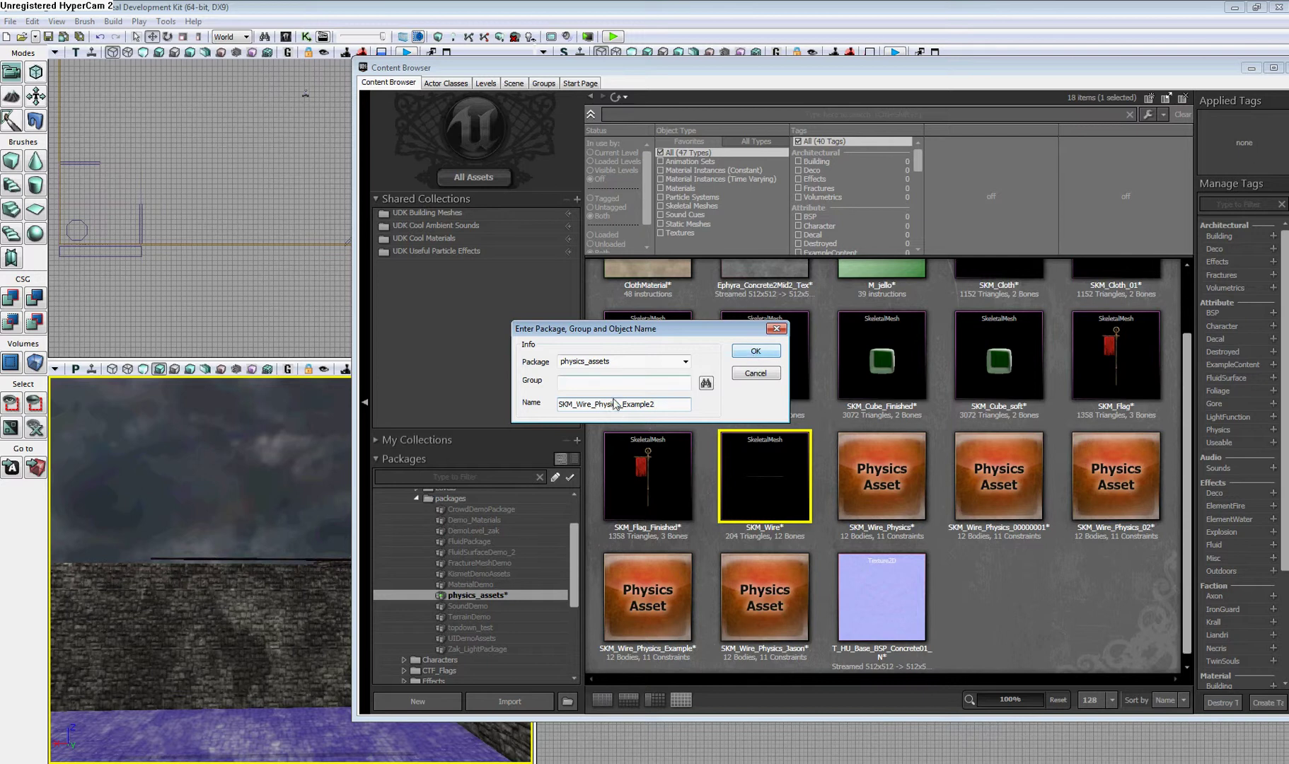
left_click(756, 353)
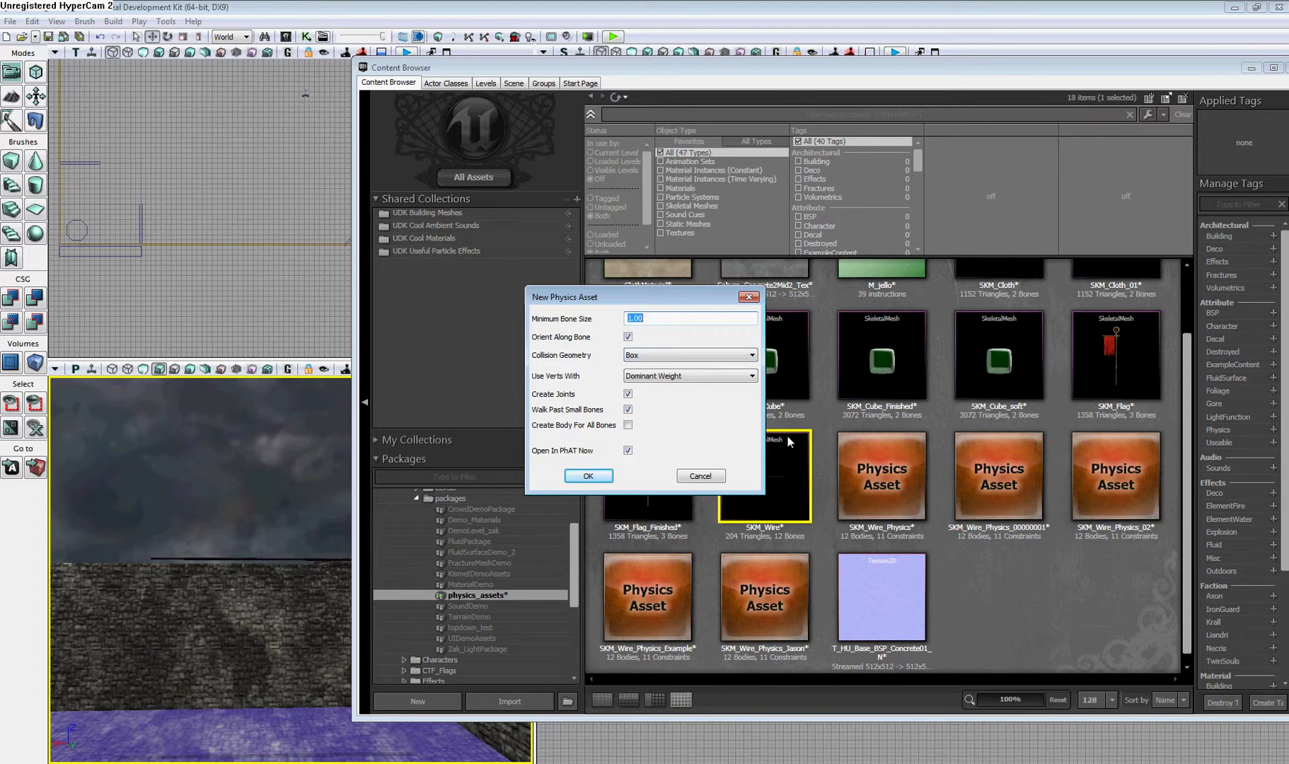
Step: Set Use Verts With to Any Weight, confirm, and open the asset in UnrealPhAT
left_click(681, 381)
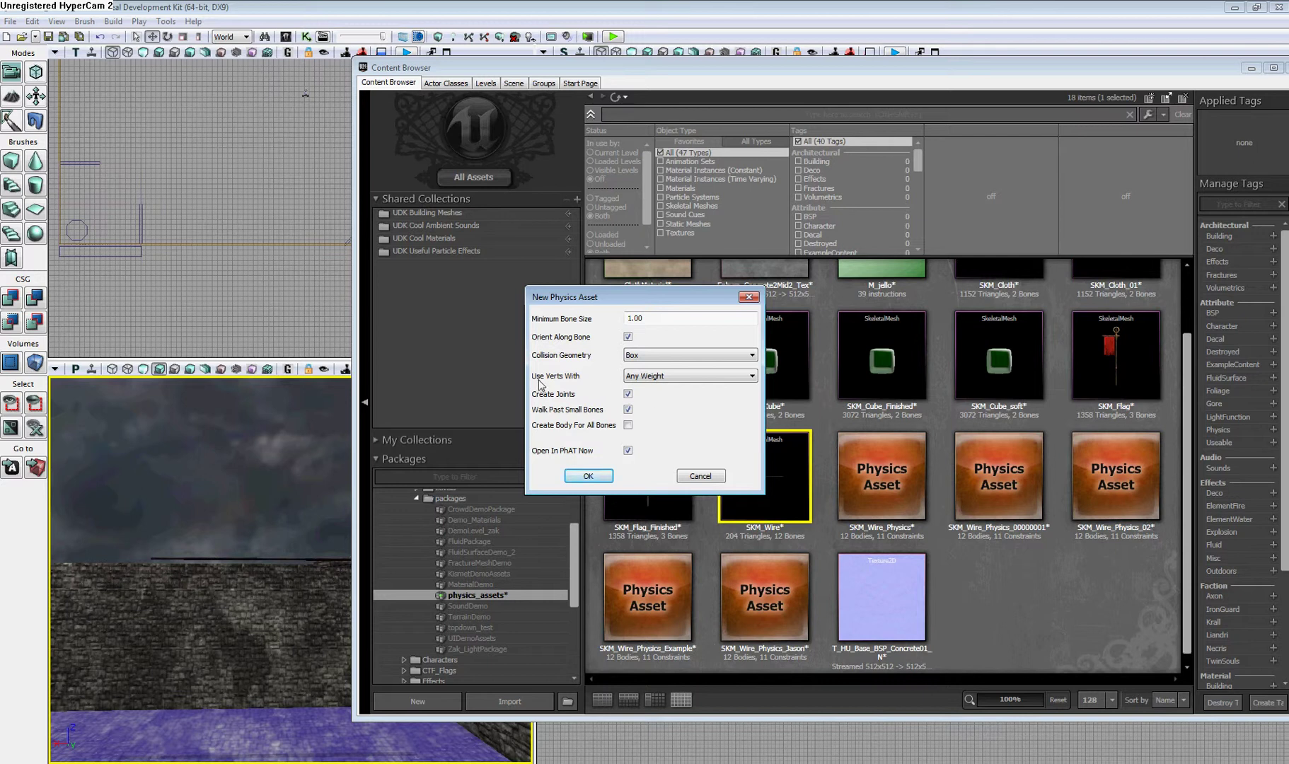
left_click(588, 476)
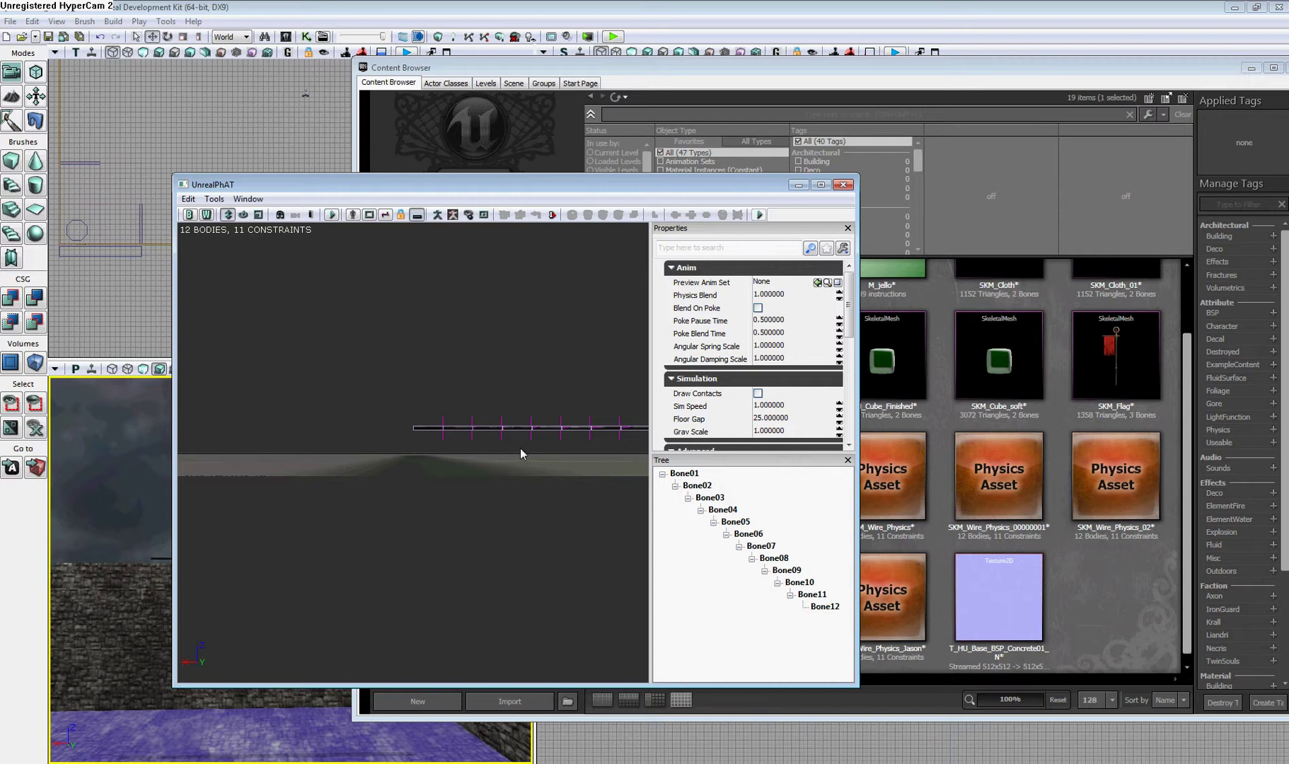
left_click_drag(524, 454, 532, 496)
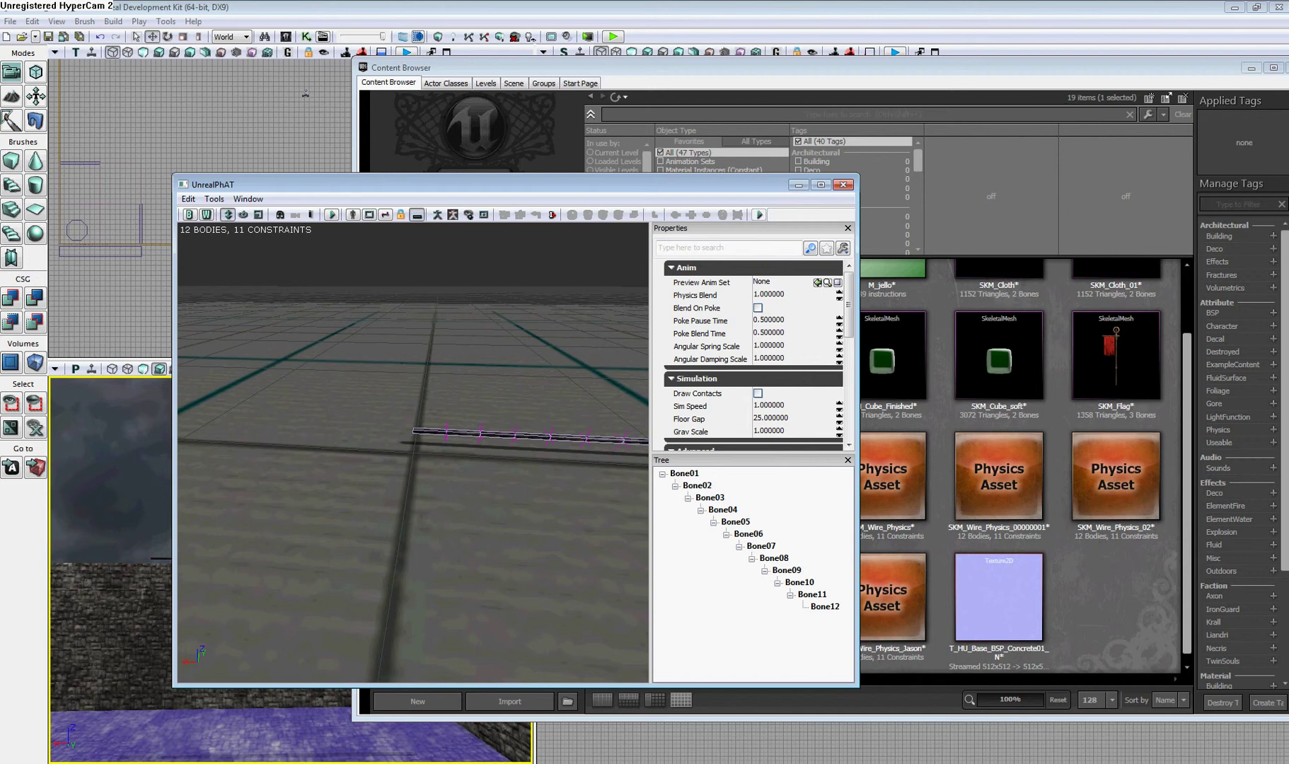
left_click_drag(359, 433, 359, 433)
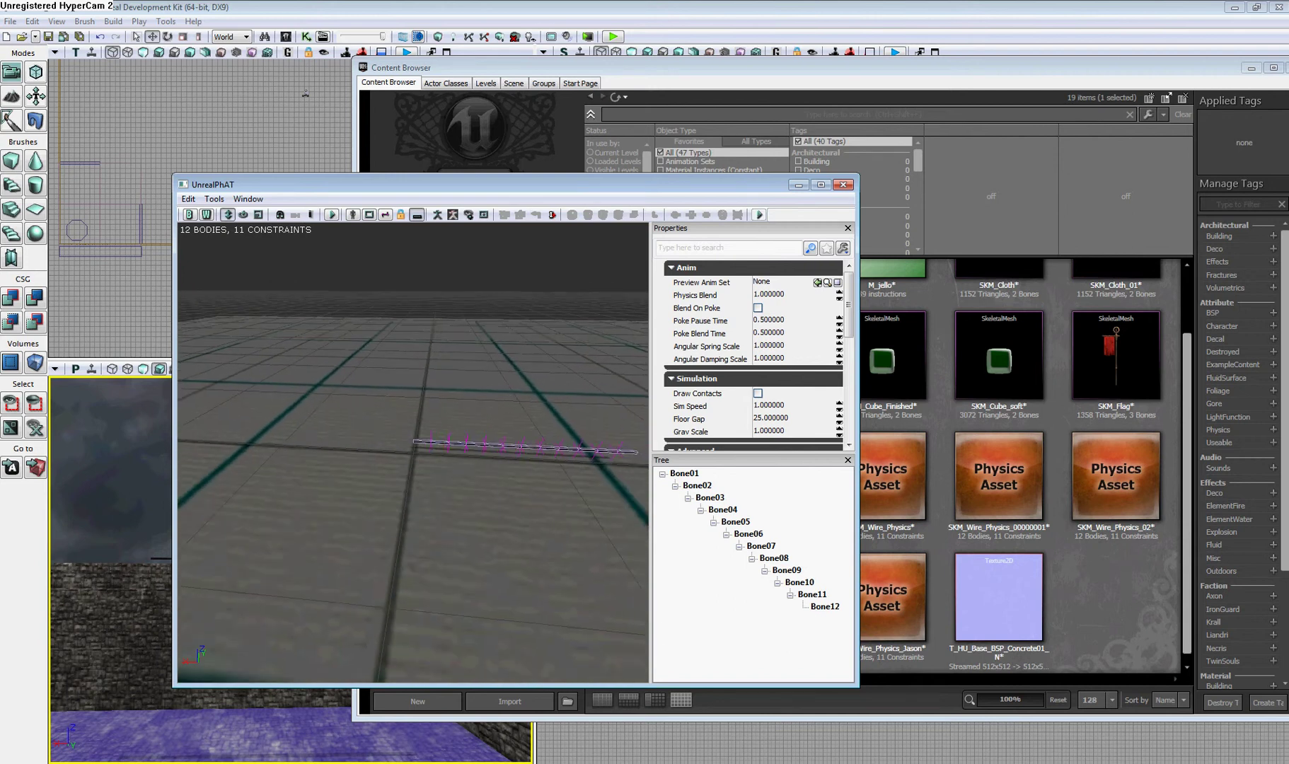
left_click_drag(534, 508, 475, 510)
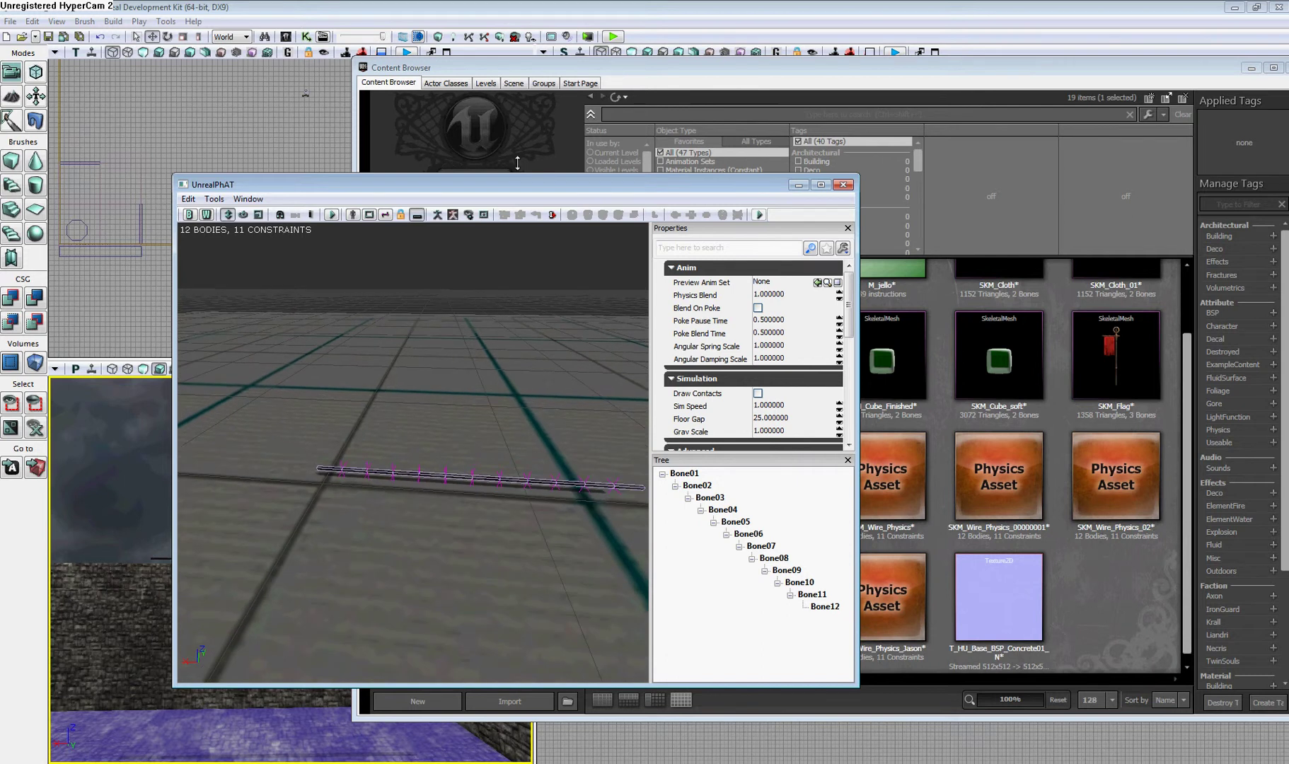
left_click(332, 216)
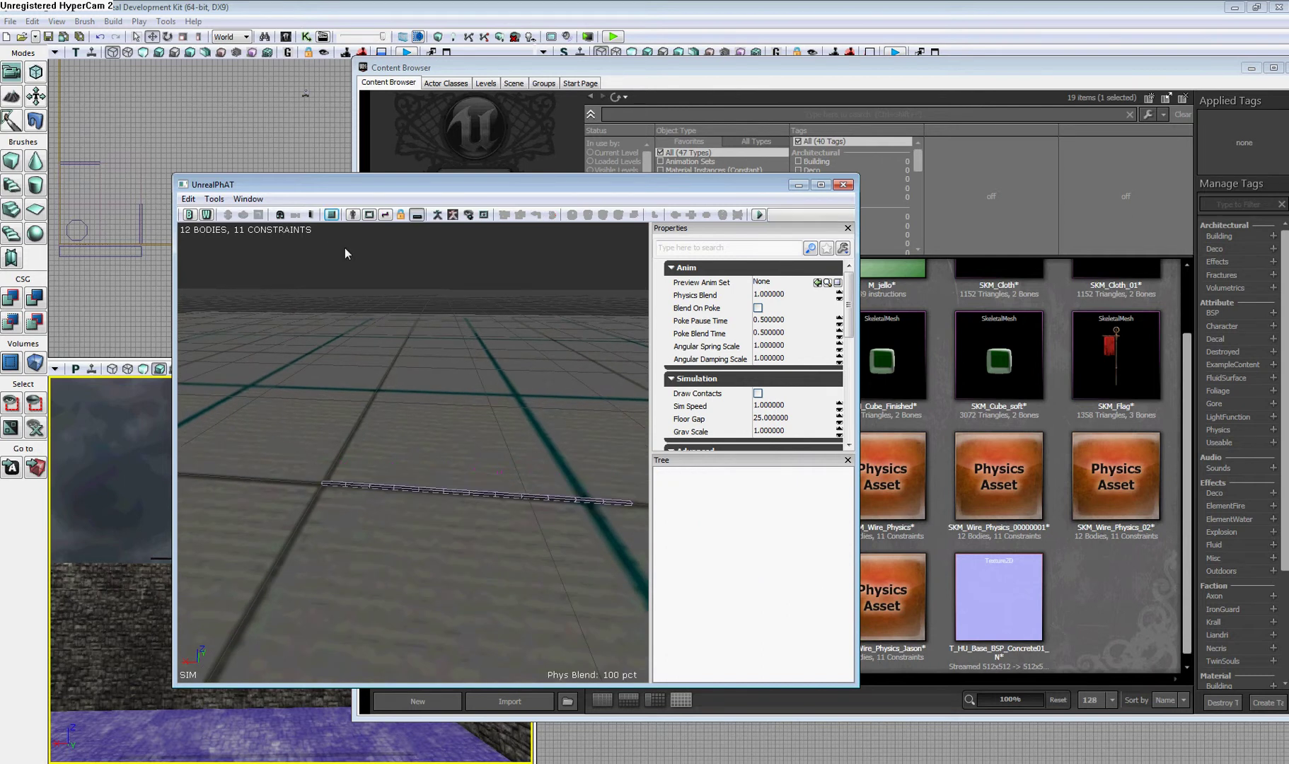
left_click(447, 489, "ctrl")
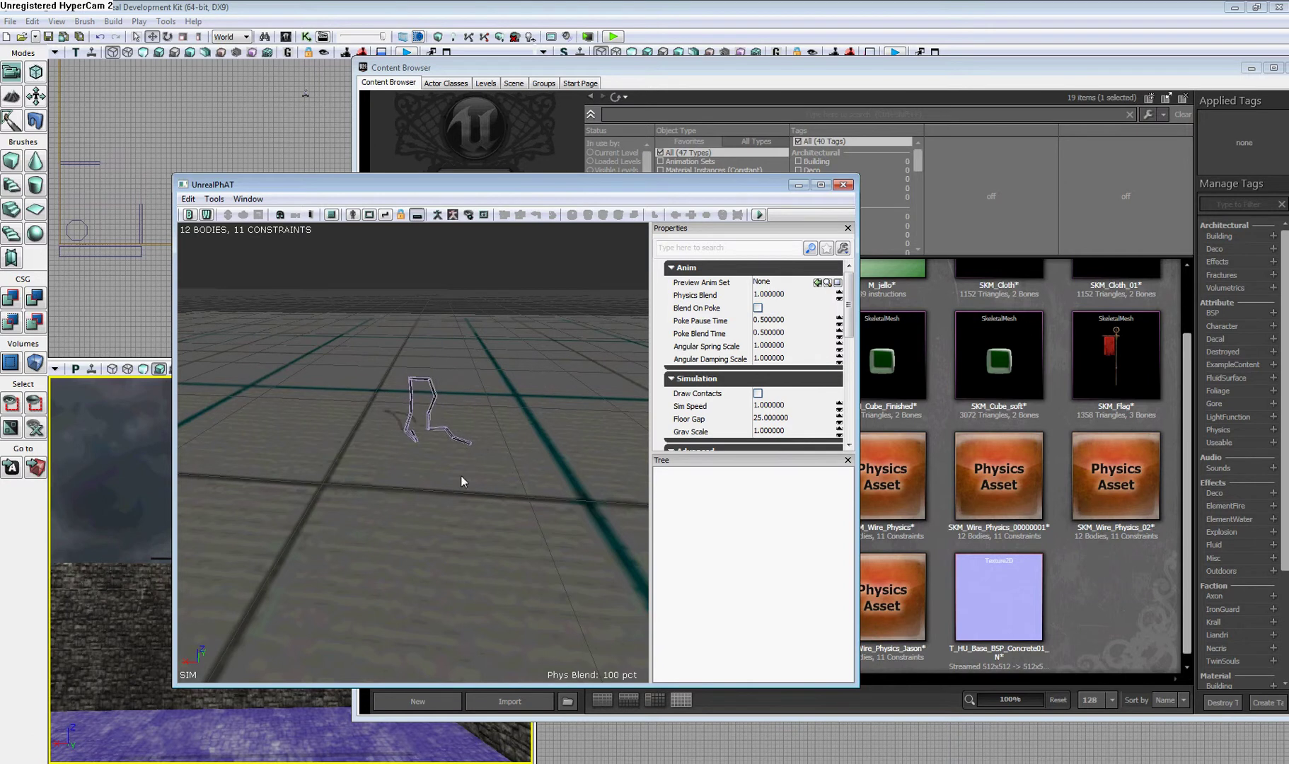
left_click_drag(462, 478, 461, 525)
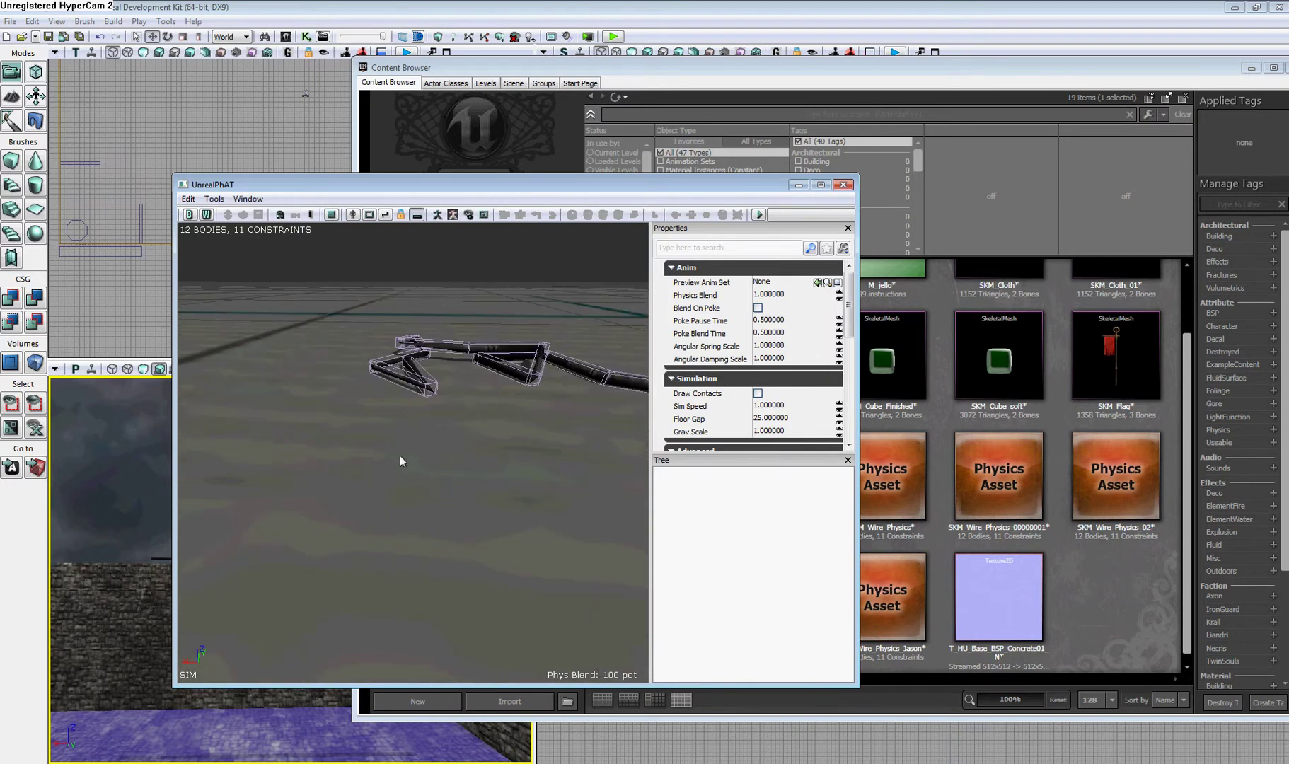
left_click_drag(409, 384, 391, 237, "ctrl")
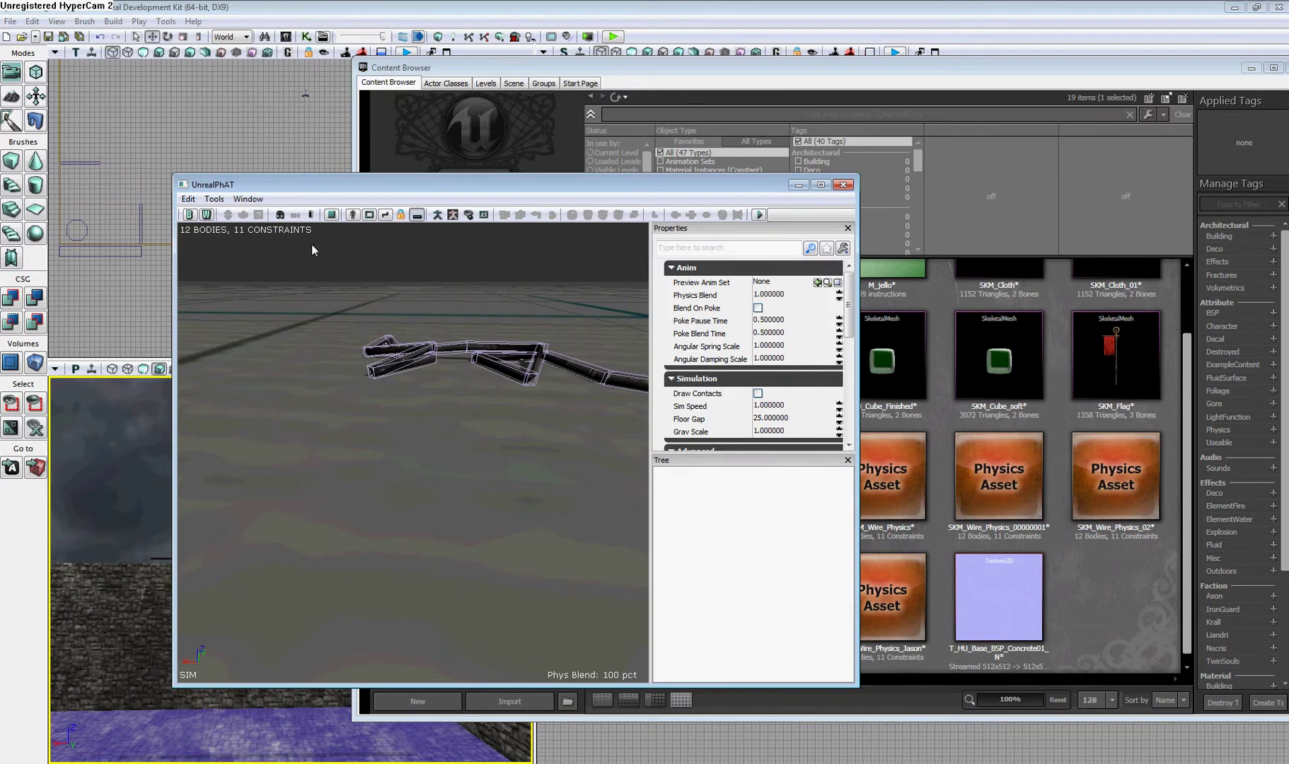
Step: Reset the simulation and enable Twist Limited on the Bone01–Bone02 joint
left_click(329, 218)
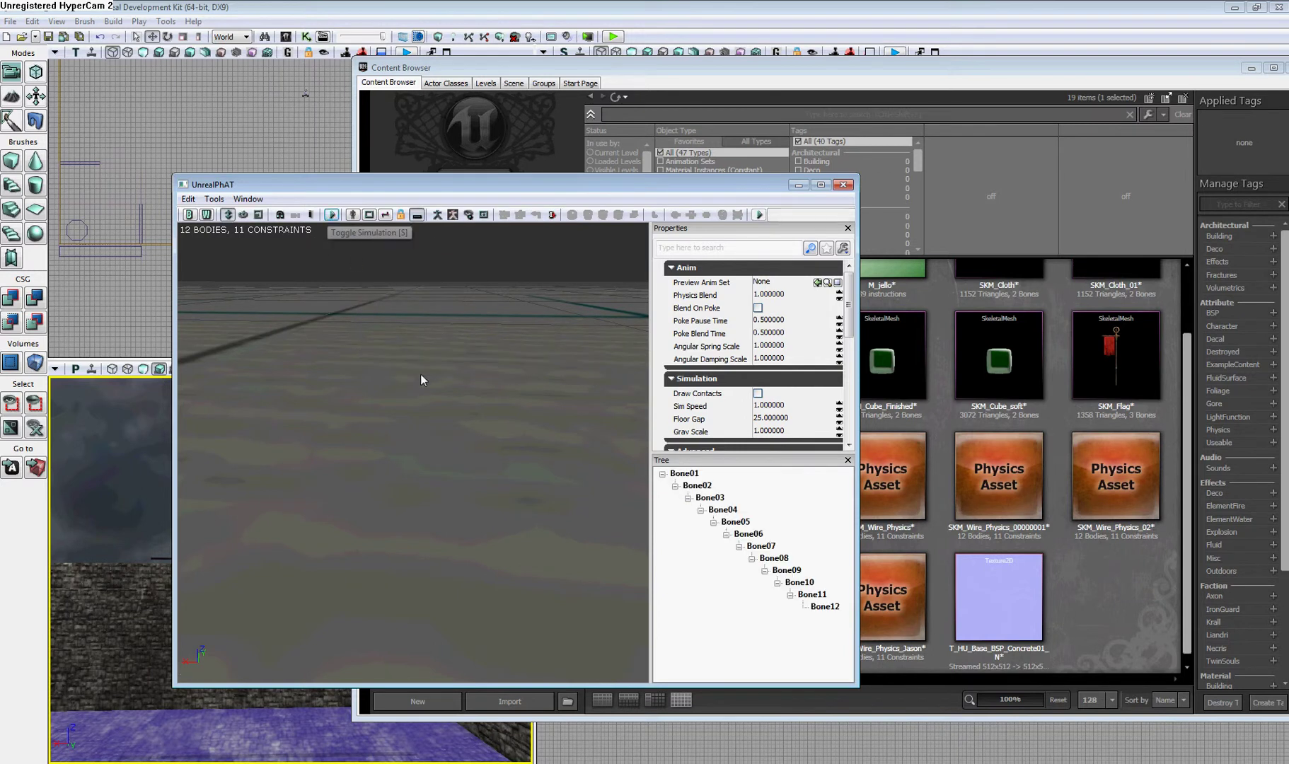
mouse_move(424, 378)
left_mouse_down()
mouse_move(423, 343)
mouse_move(423, 404)
left_mouse_up()
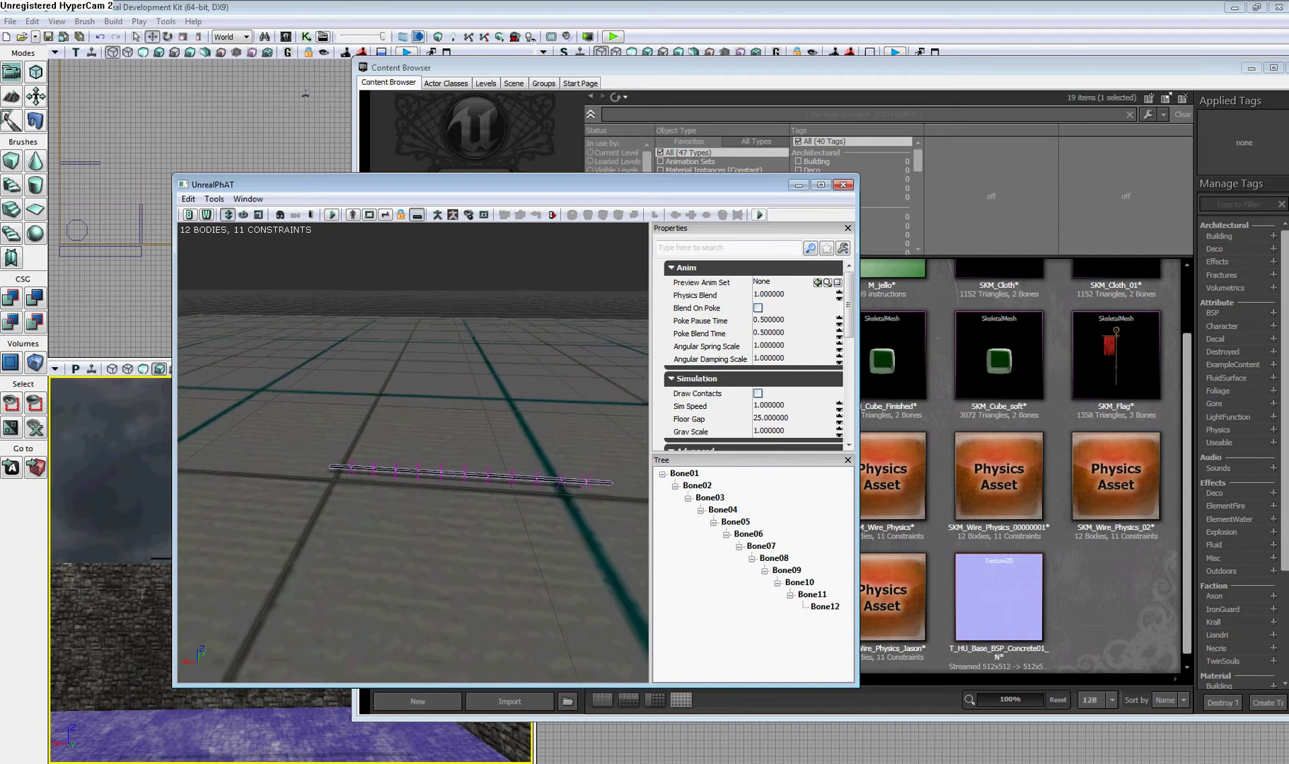
mouse_move(454, 460)
left_mouse_down()
mouse_move(452, 535)
mouse_move(517, 525)
left_mouse_up()
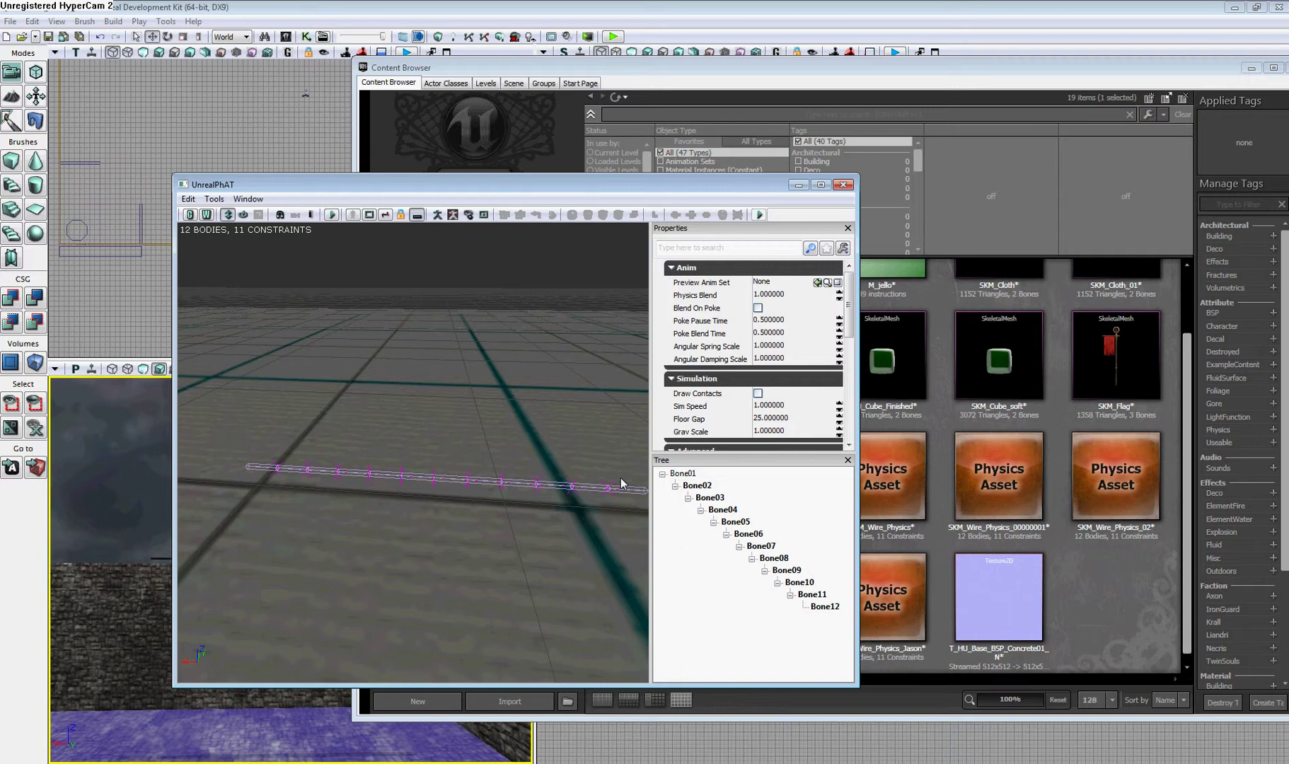
left_click(276, 472)
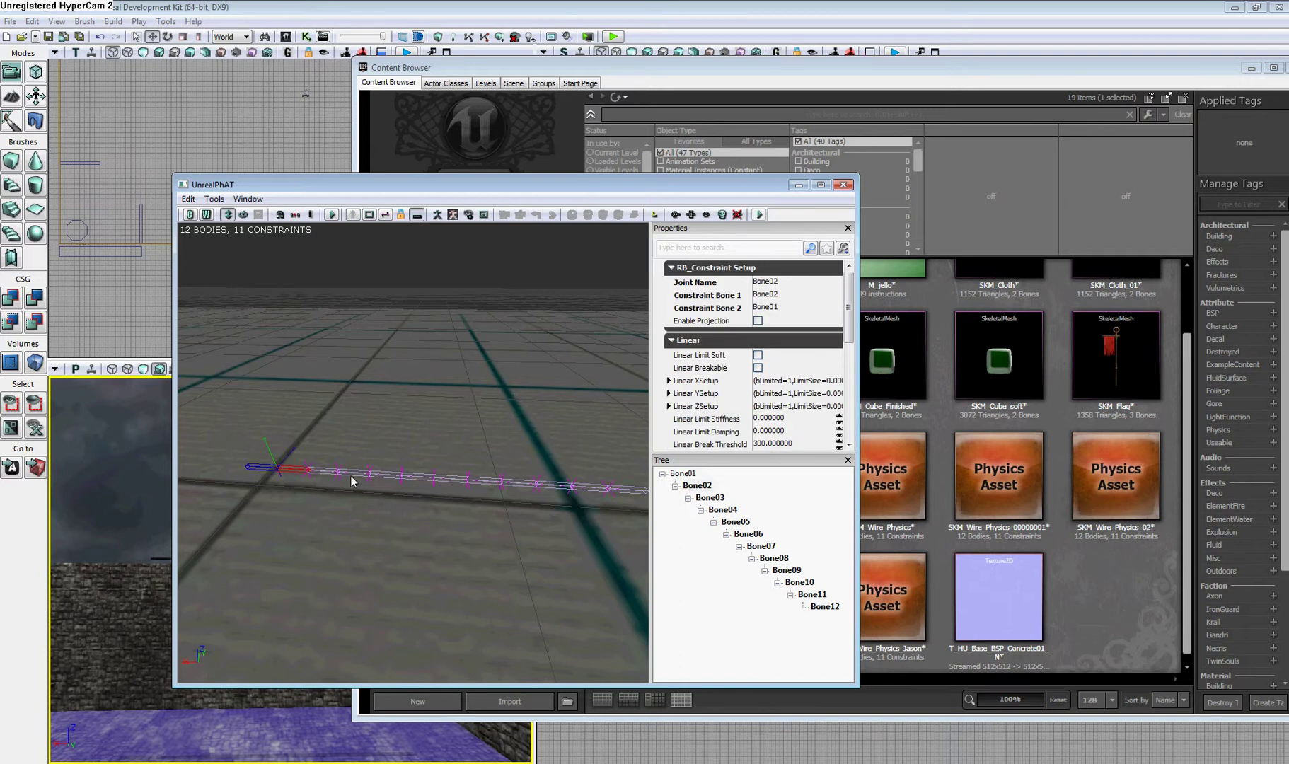
left_click_drag(849, 295, 849, 356)
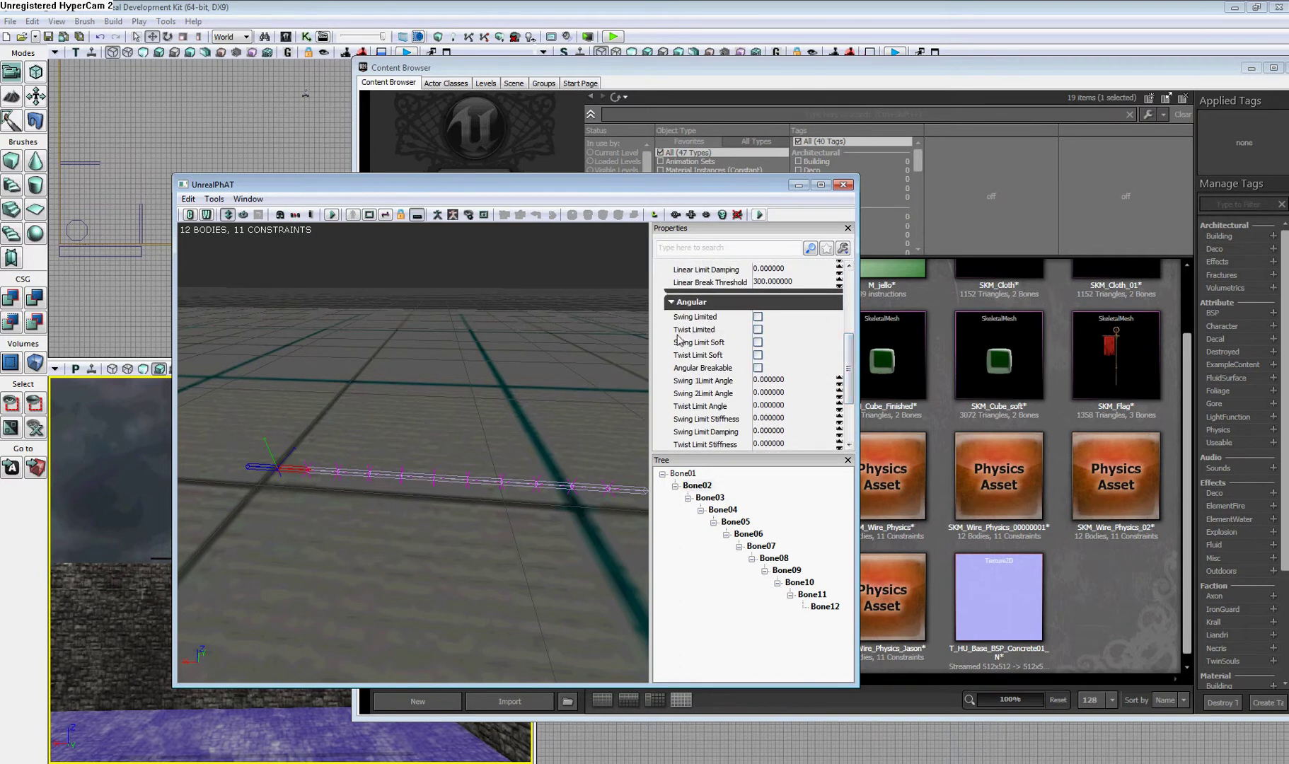
left_click(758, 331)
Step: Copy the first joint's twist-limited settings to all joints via Tools, confirming Yes
left_click(214, 199)
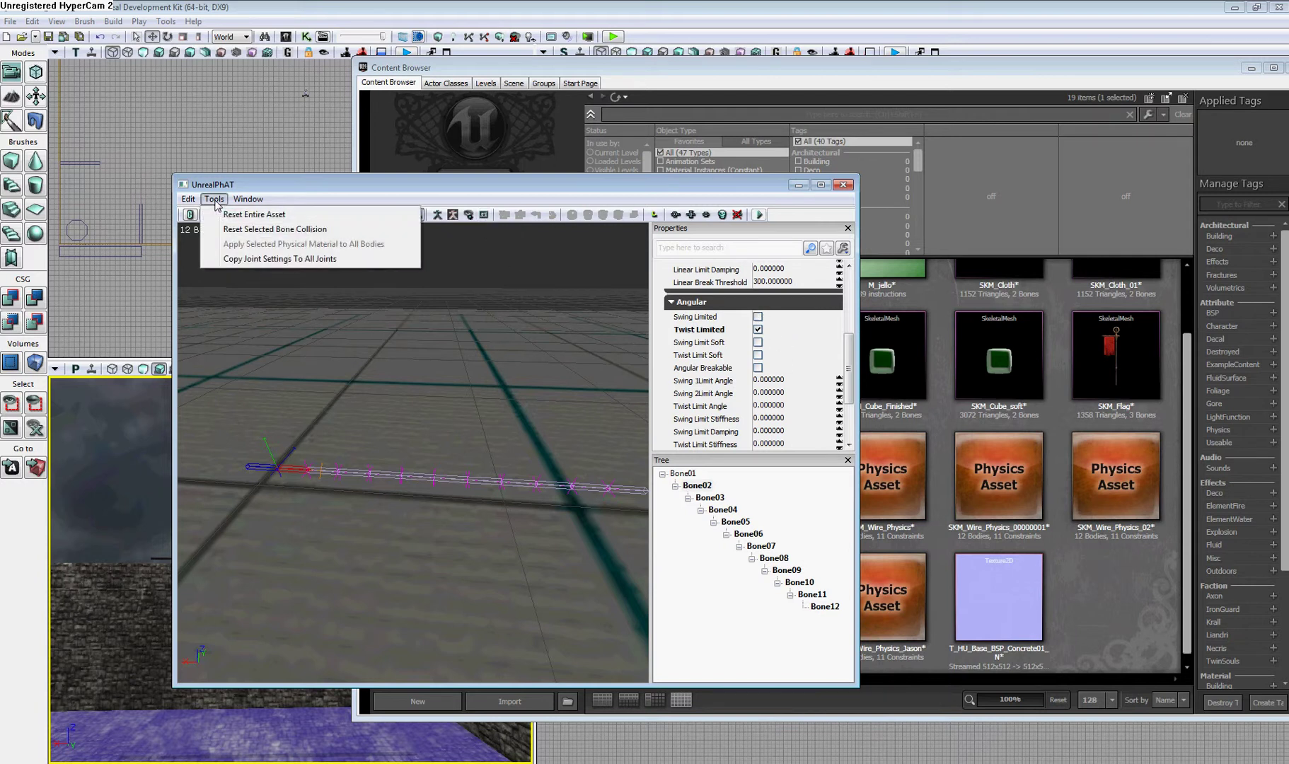
left_click(263, 261)
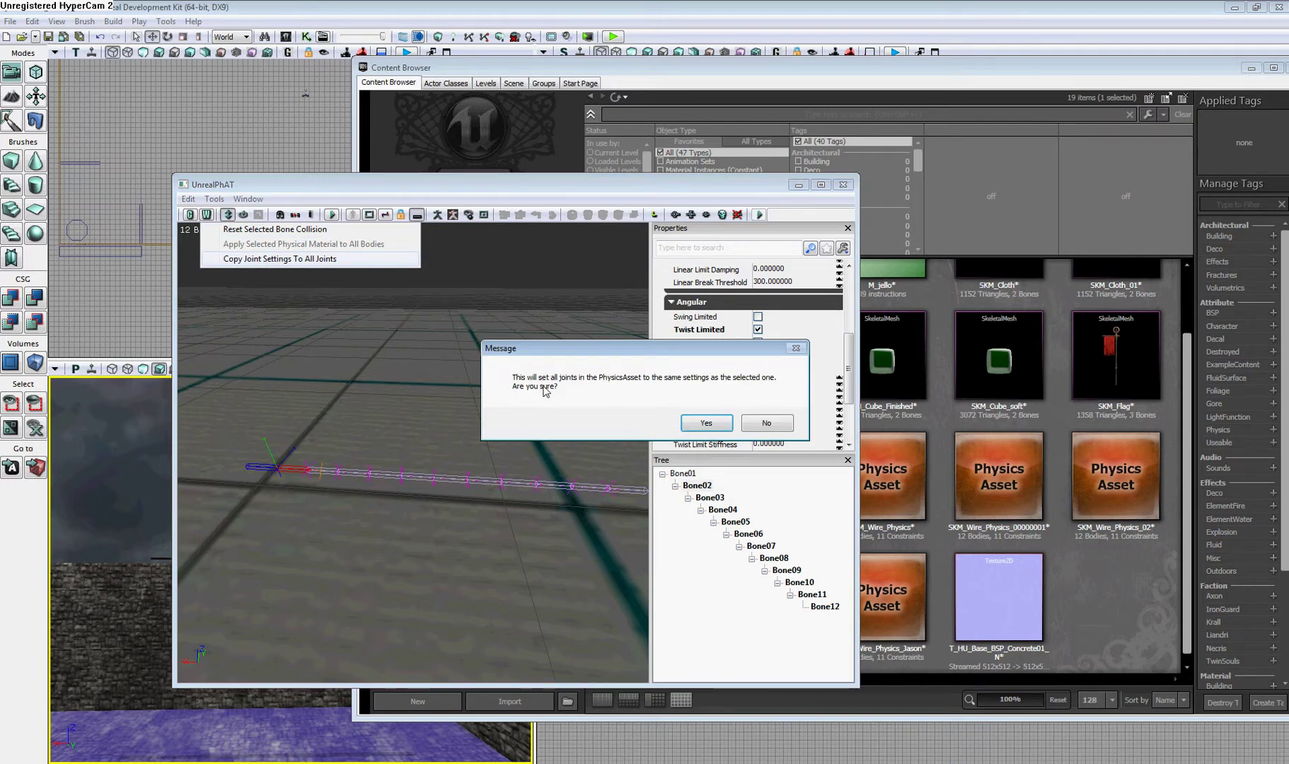
left_click(721, 423)
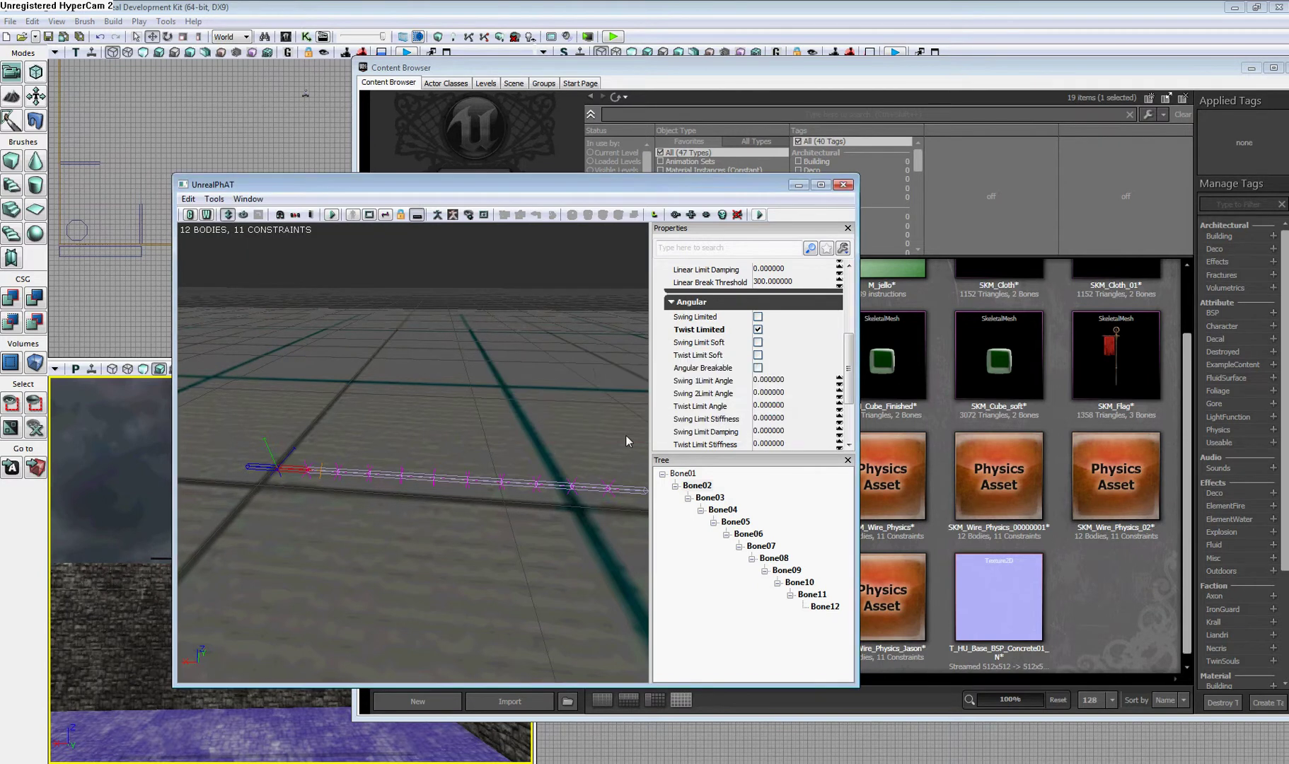
Step: Deselect the bodies and switch body rendering to solid
left_click(338, 474)
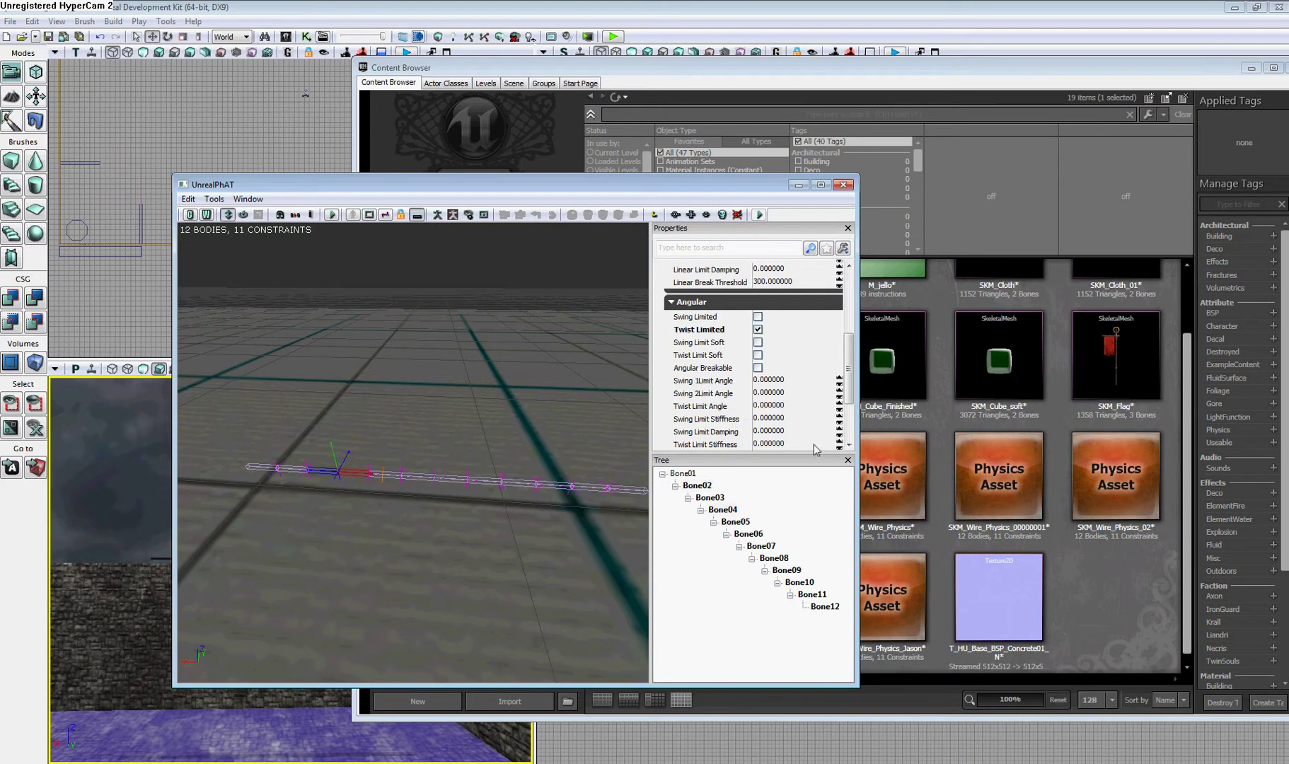
left_click(307, 477)
left_click(378, 401)
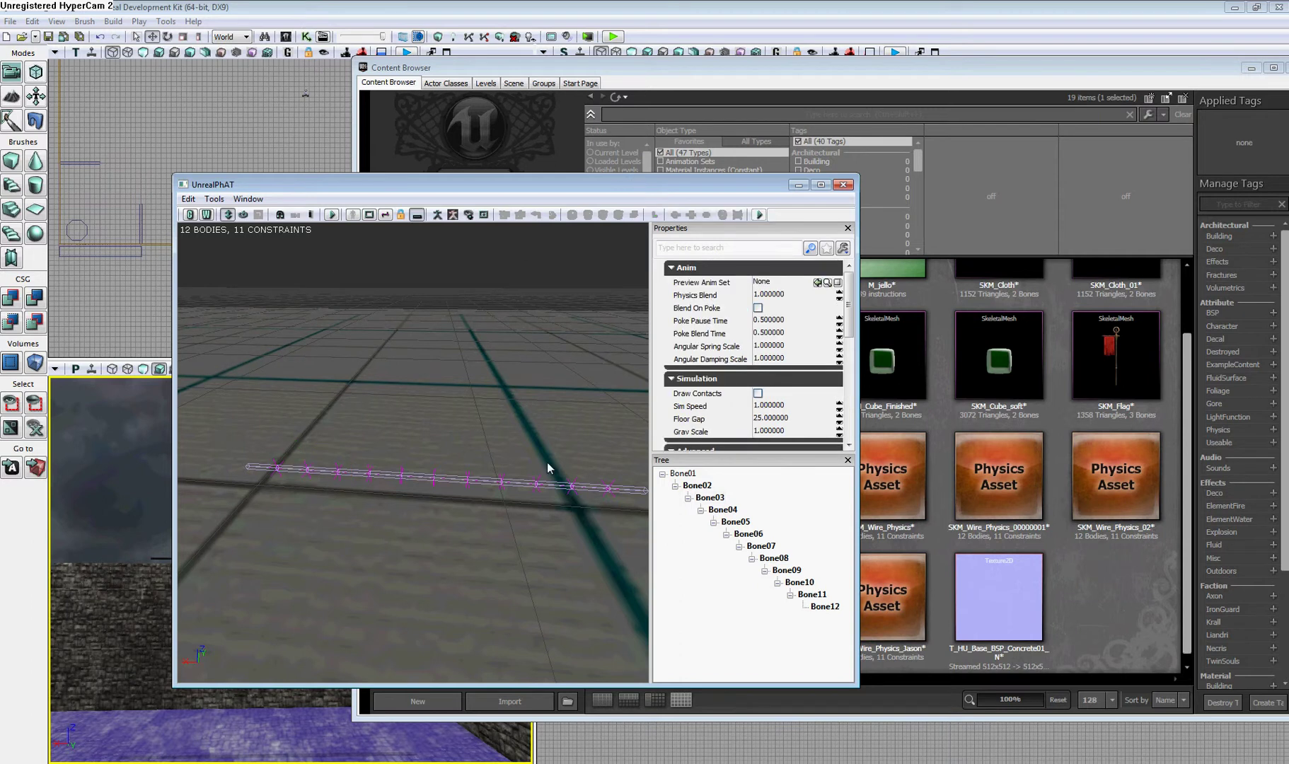
key("s")
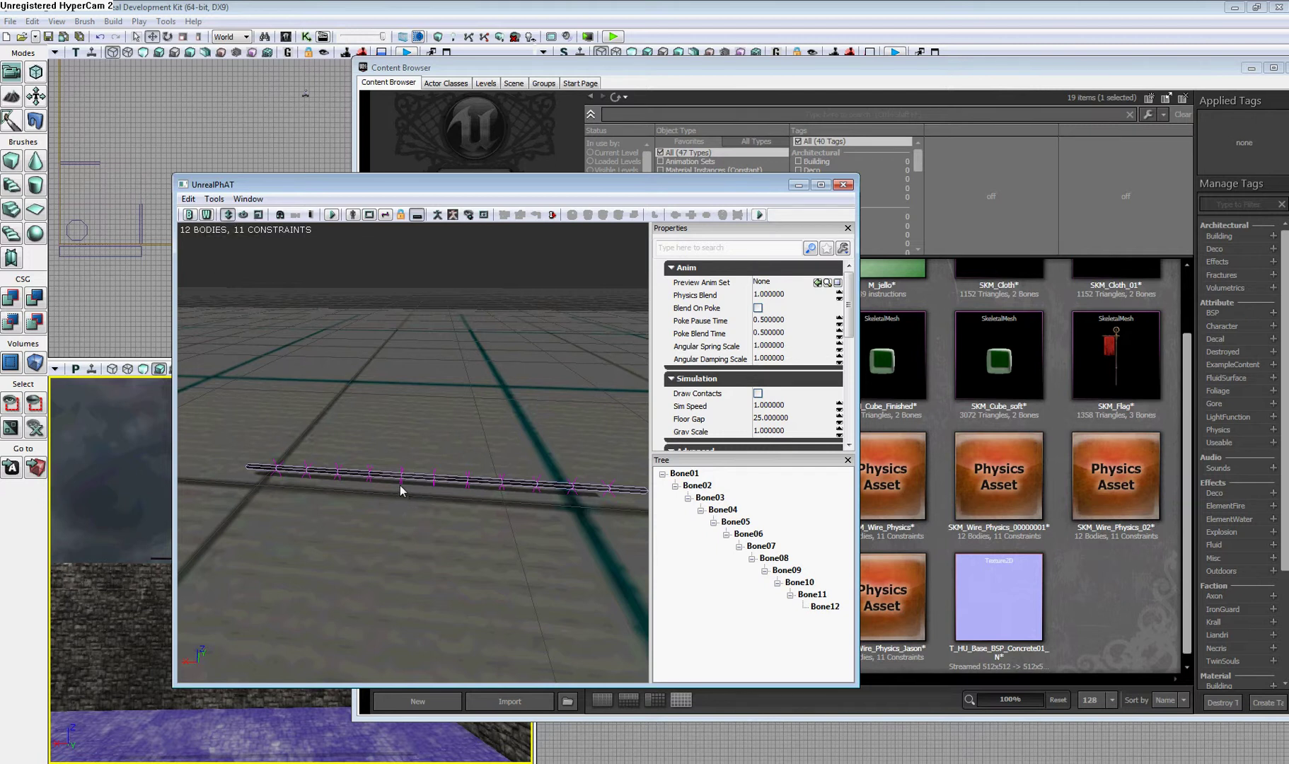
left_click(331, 214)
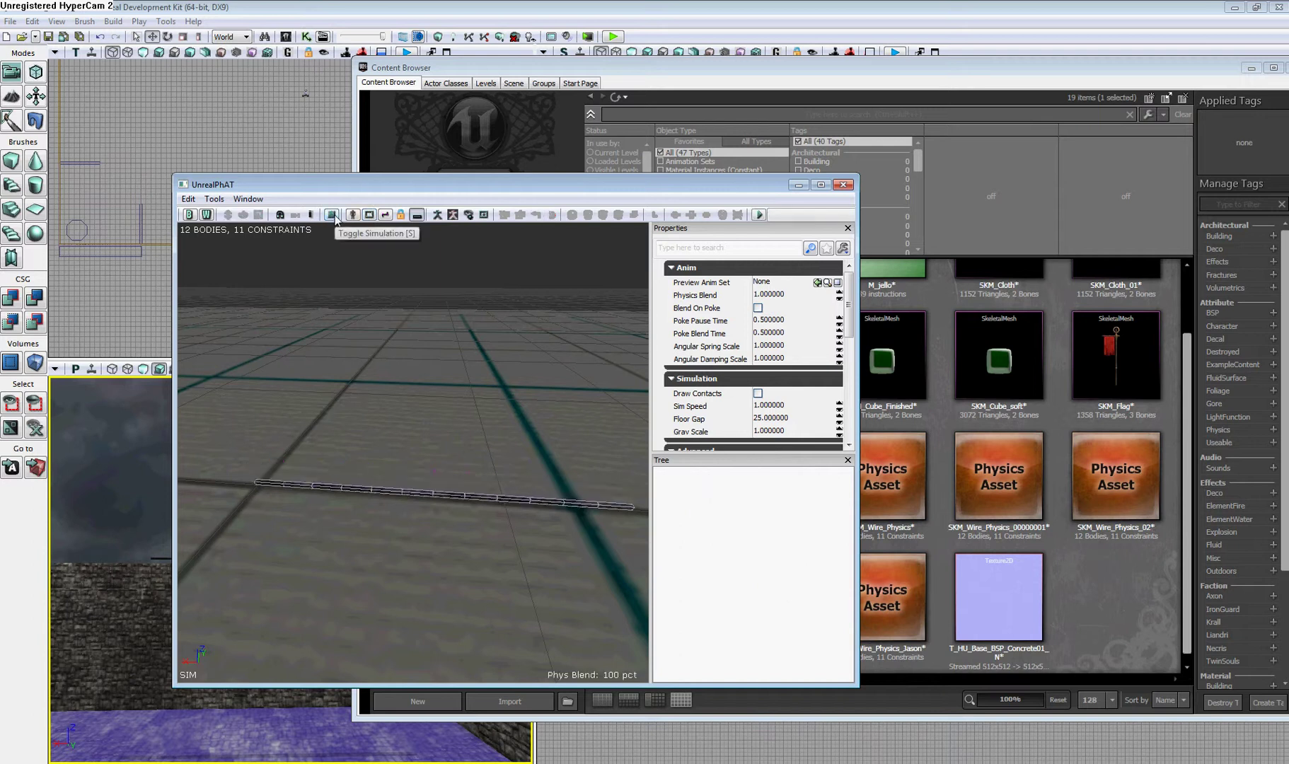
right_click(423, 498, "ctrl")
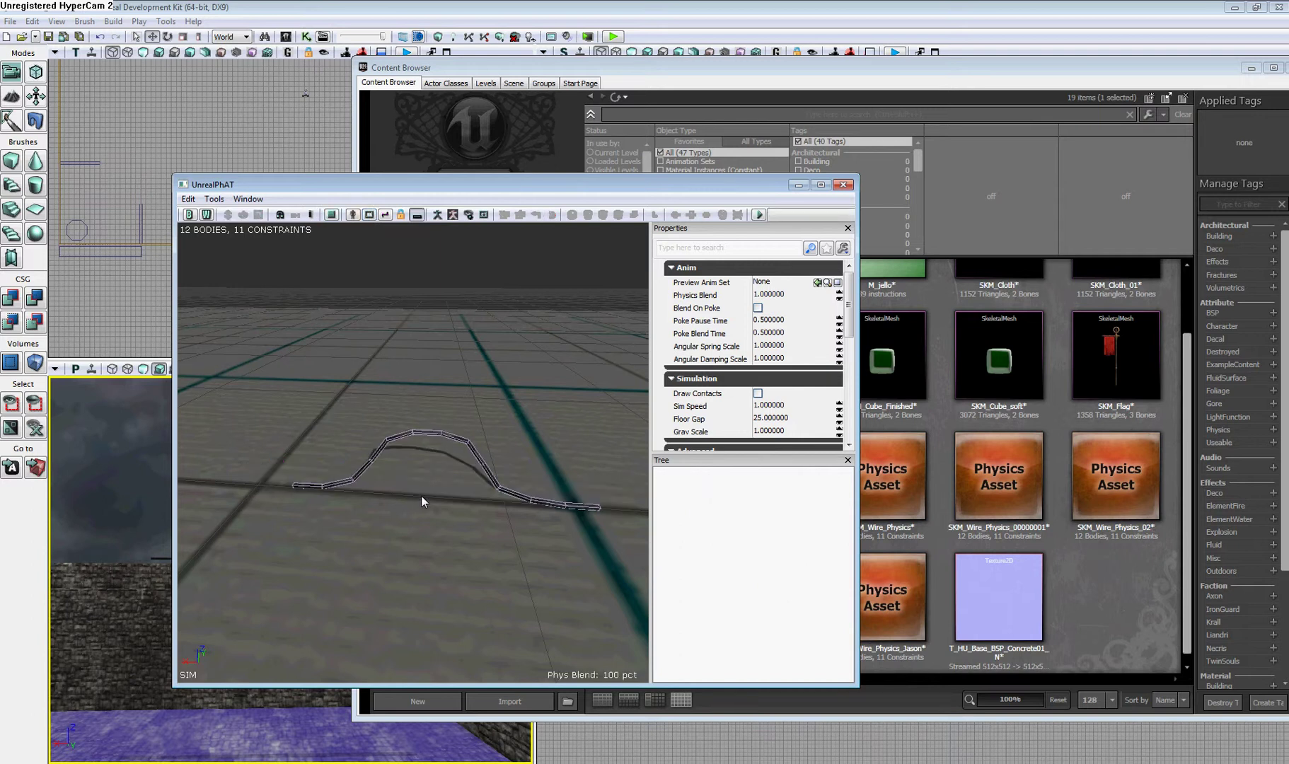
left_click_drag(466, 464, 428, 368, "ctrl")
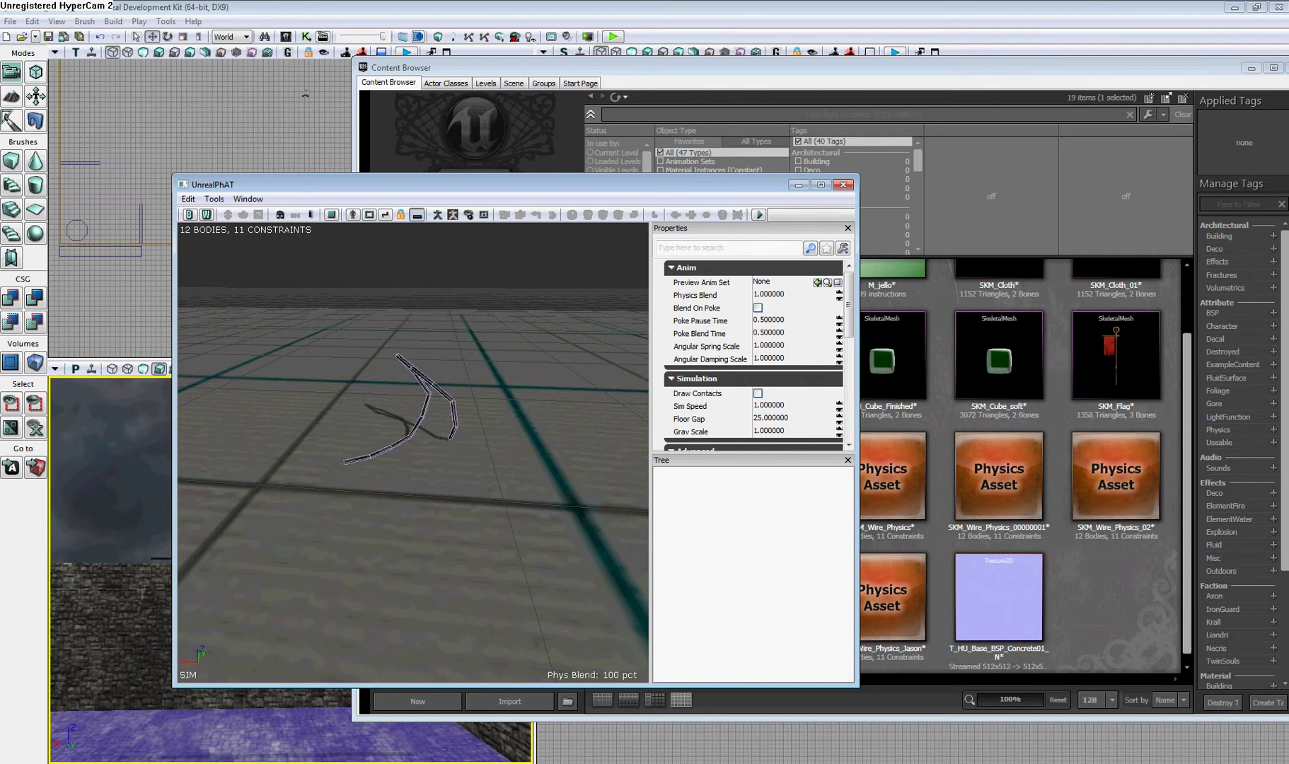
mouse_move(428, 365)
left_mouse_down("ctrl")
mouse_move(413, 352)
mouse_move(419, 370)
left_mouse_up("ctrl")
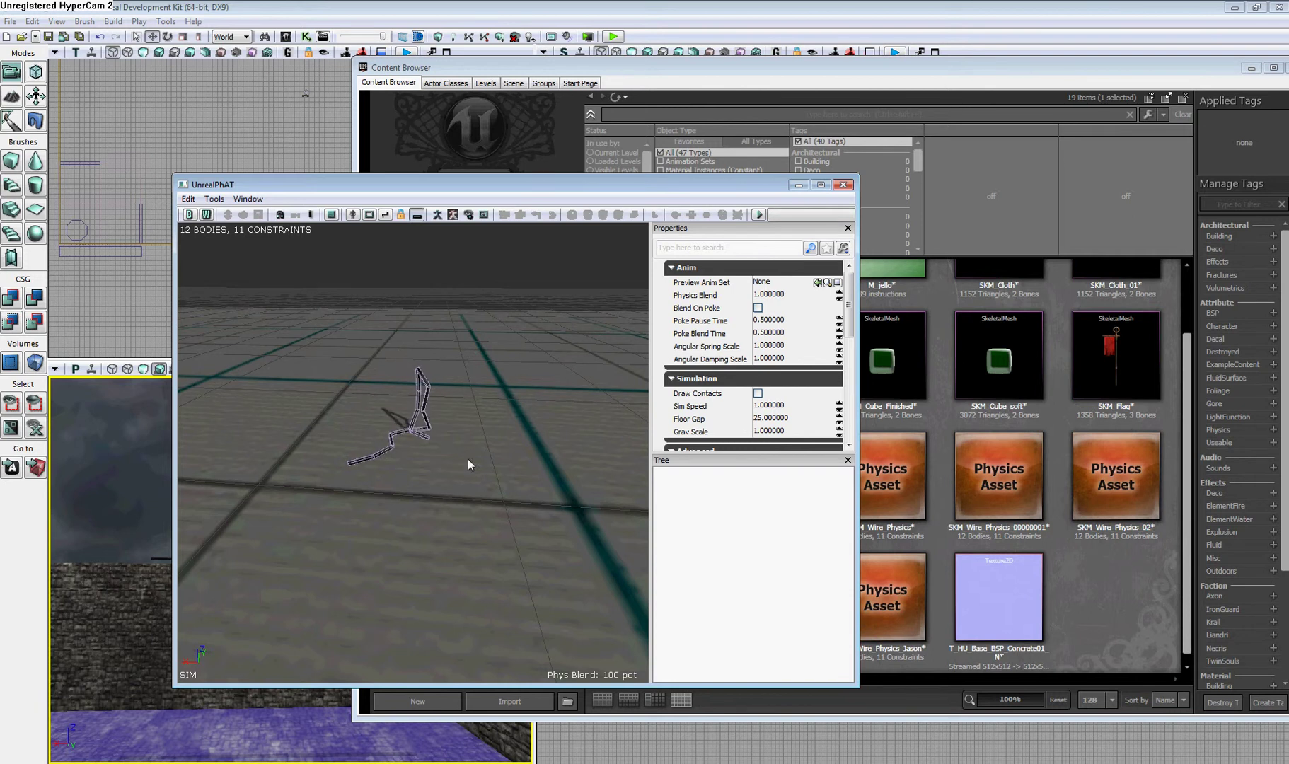
left_click(333, 216)
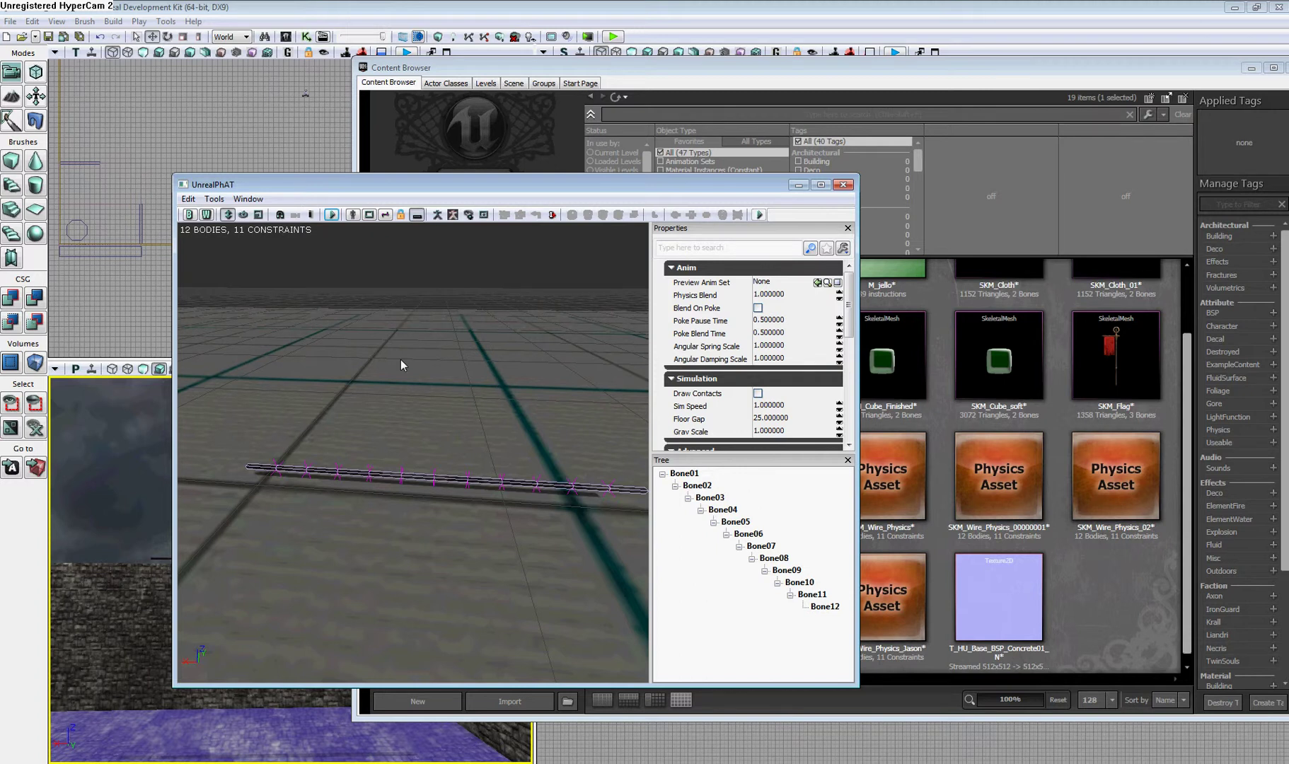
Step: Set Bone01's Mass Scale to 25 in RB_Body Setup
left_click(269, 470)
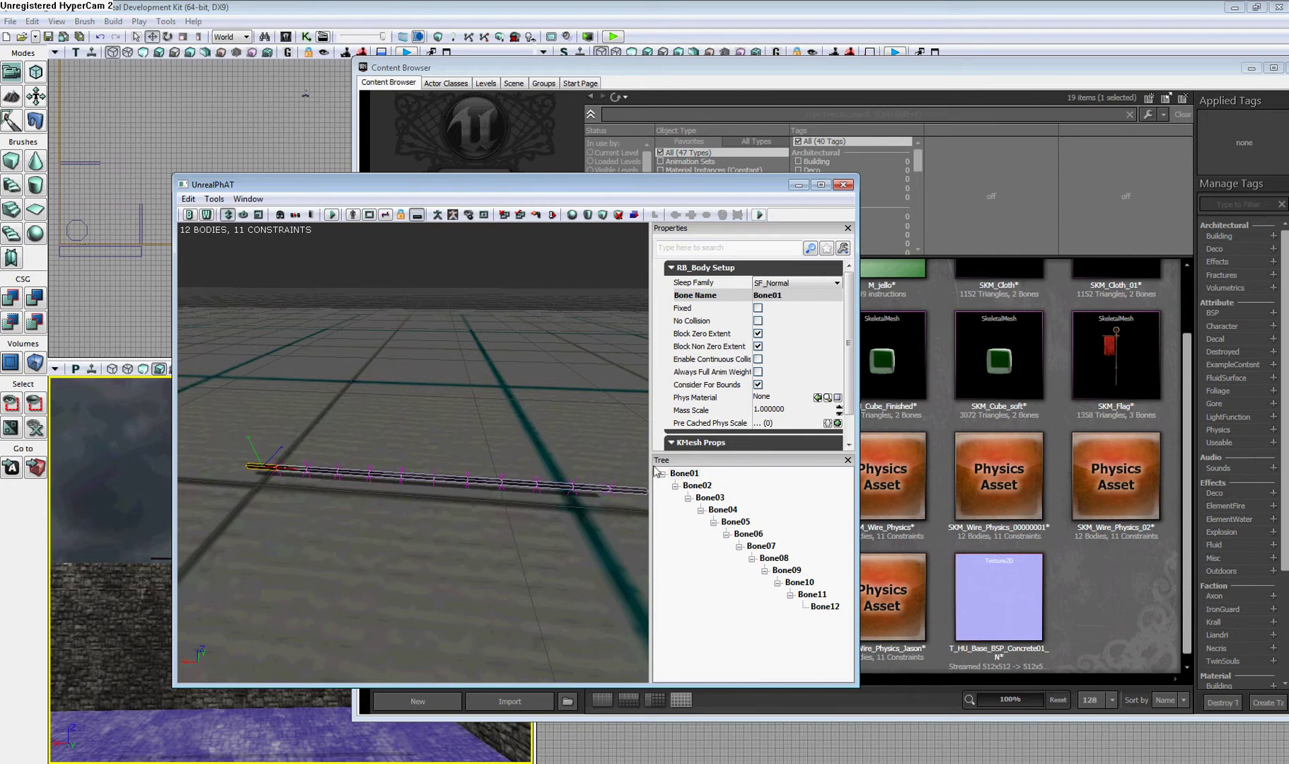
mouse_move(776, 411)
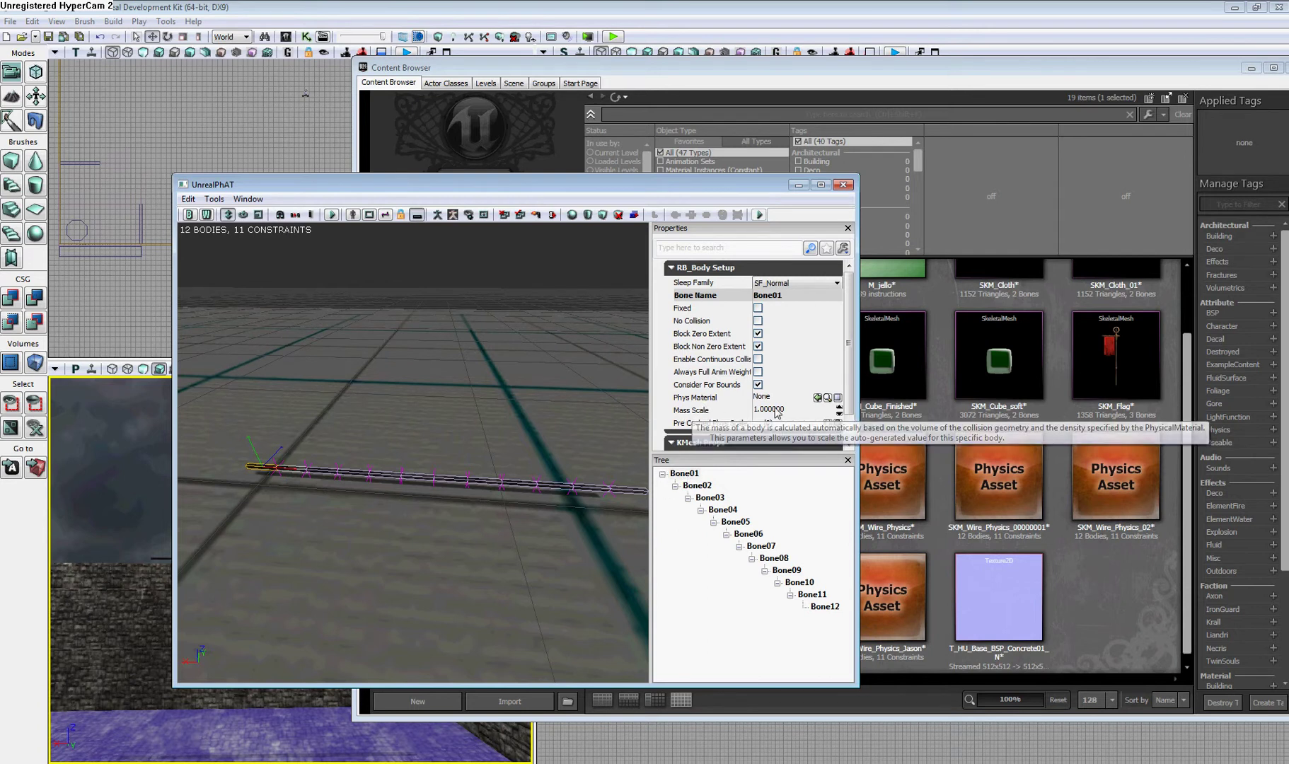
left_click(773, 410)
type("25")
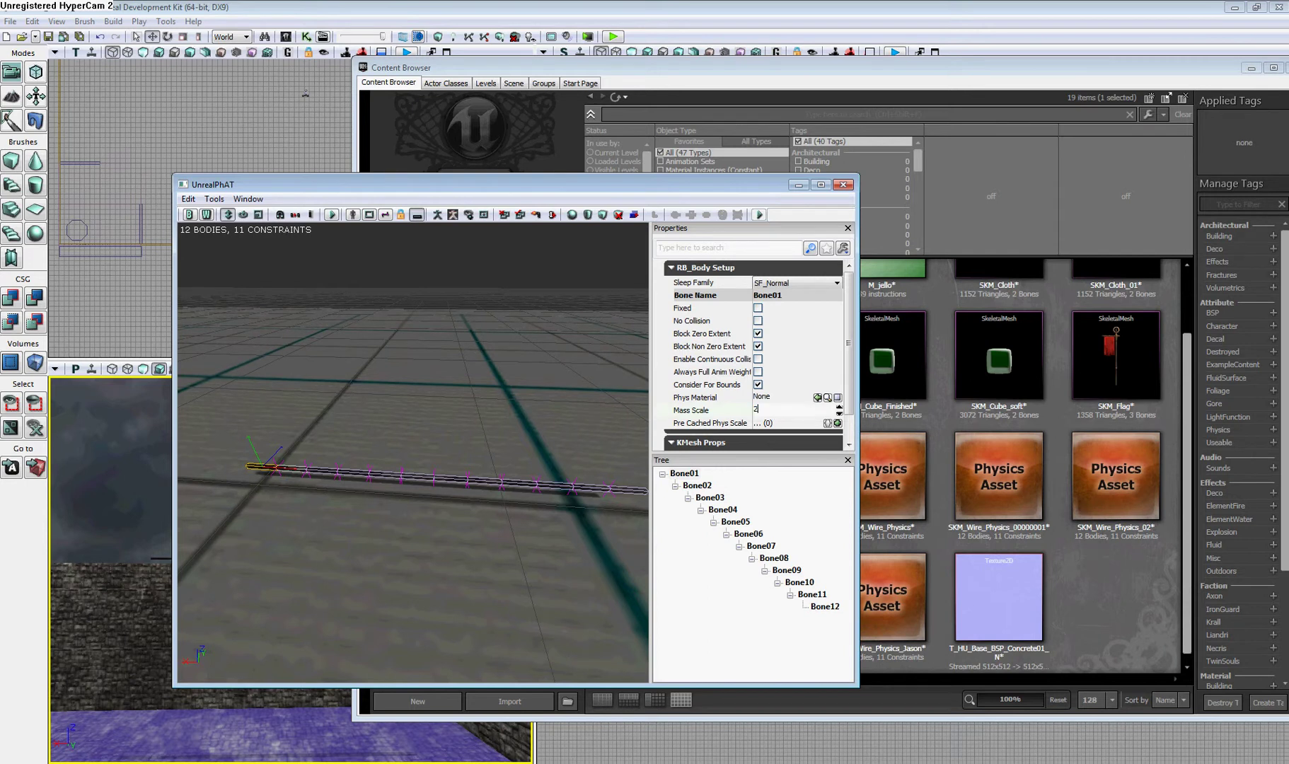
key("Return")
left_click(260, 468)
Step: Copy Bone01's mass settings onto every other bone, check Bone03 and Bone05, and resume simulation
key("c")
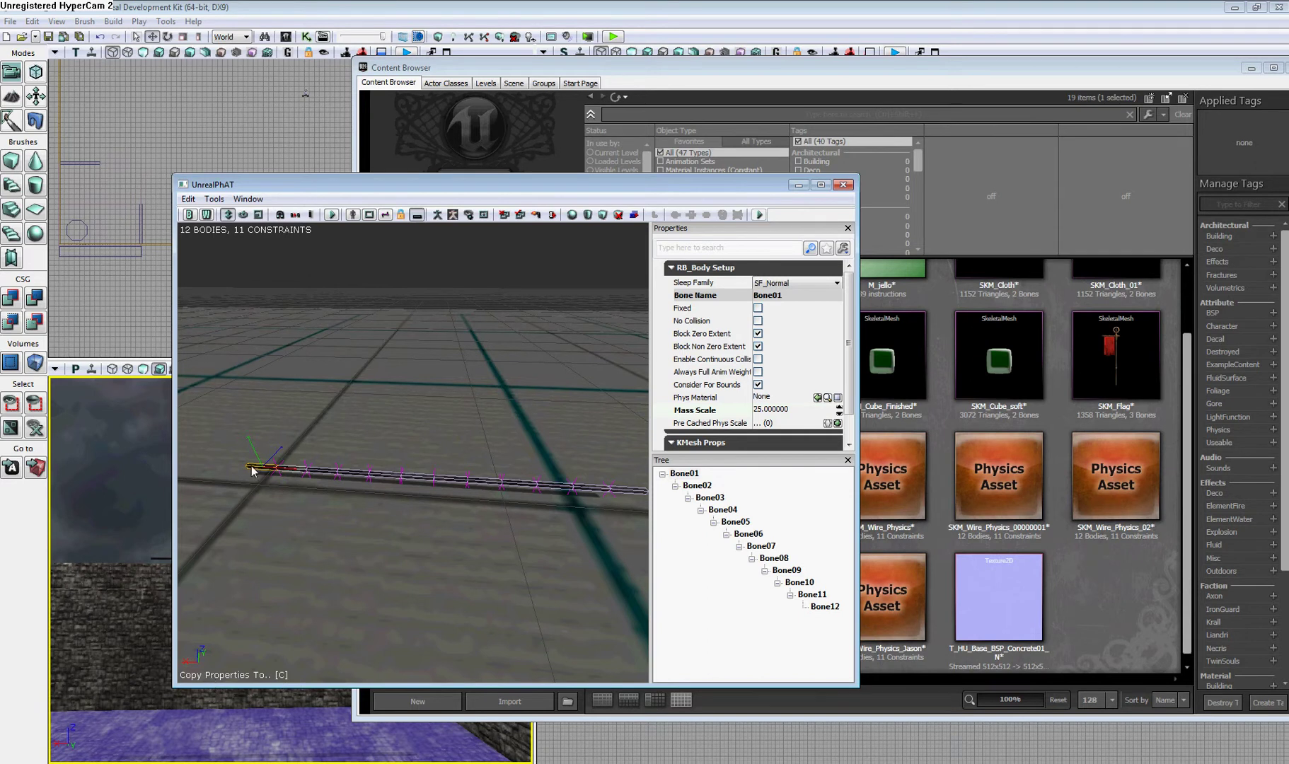
left_click(302, 471)
left_click(333, 473)
left_click(364, 475)
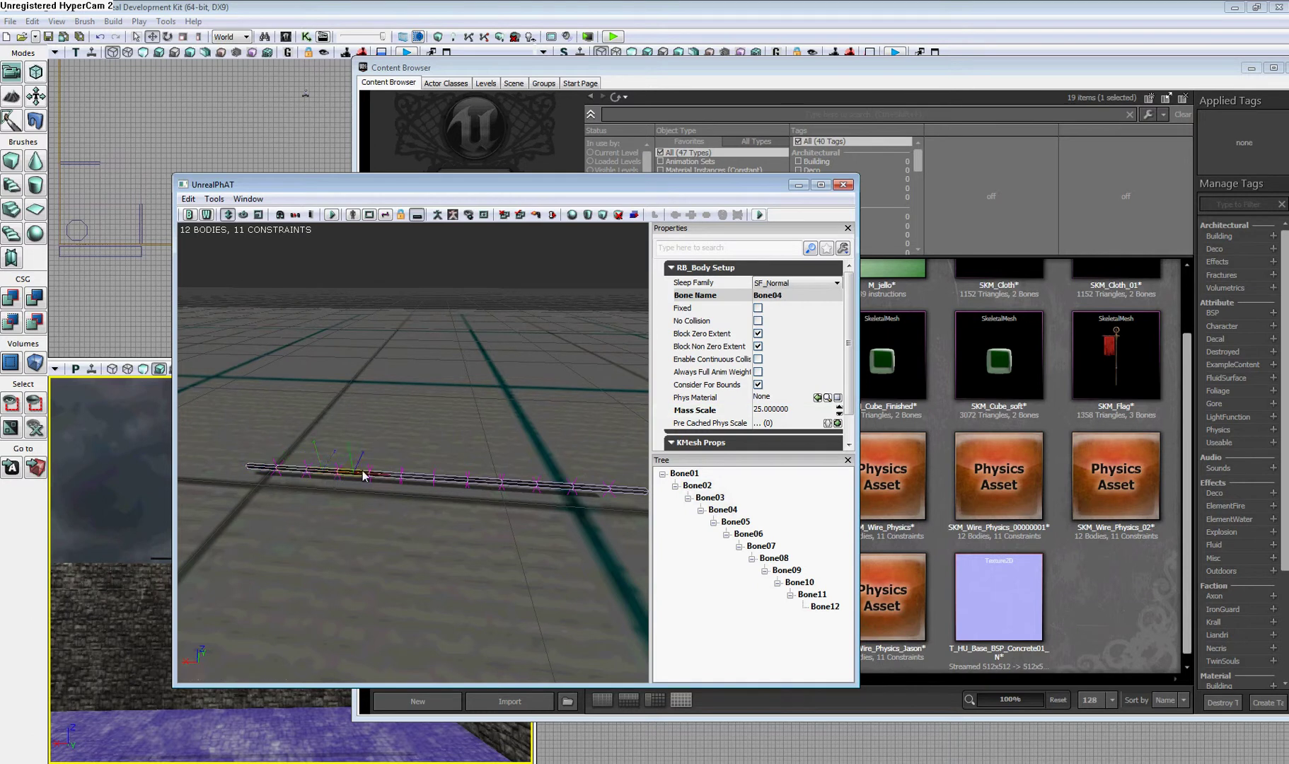
left_click(398, 477)
left_click(435, 481)
left_click(492, 482)
left_click(527, 489)
left_click(564, 493)
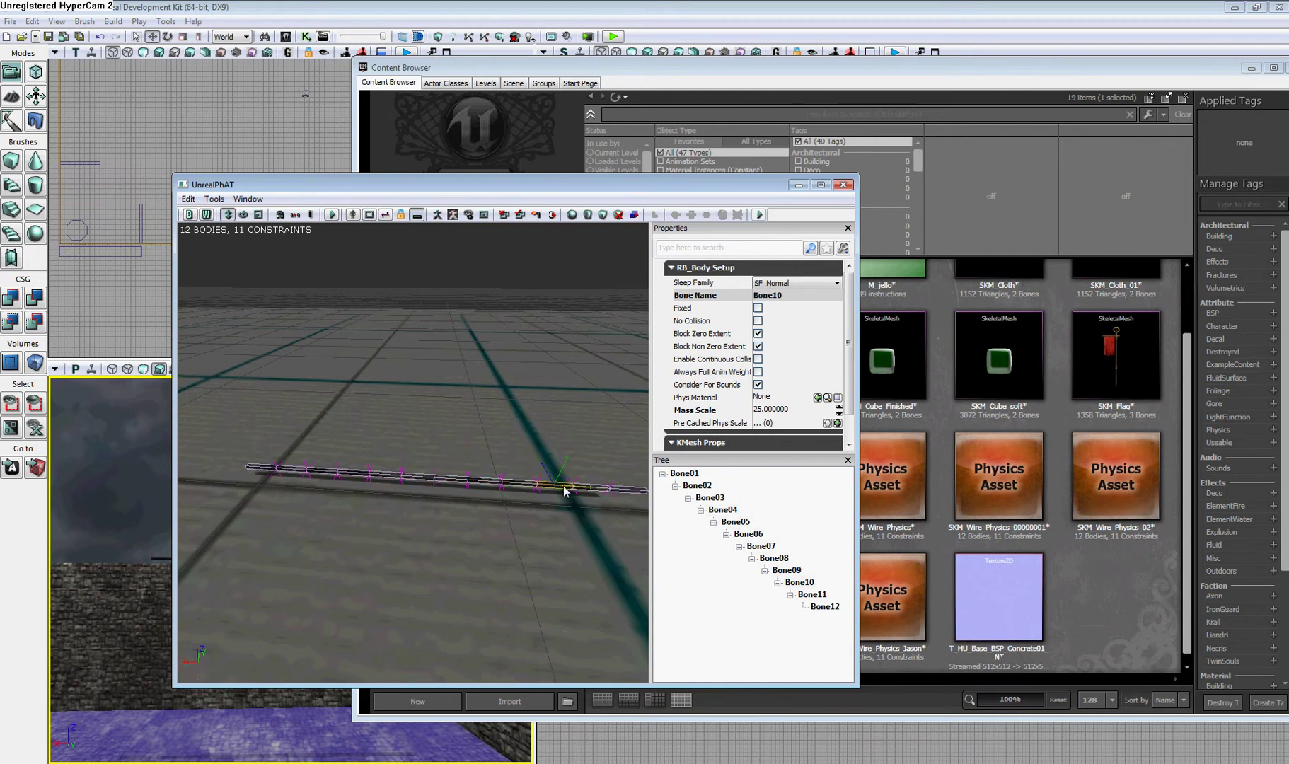
left_click(609, 492)
left_click(633, 491)
left_click(695, 485)
left_click(715, 498)
left_click(739, 525)
left_click(331, 214)
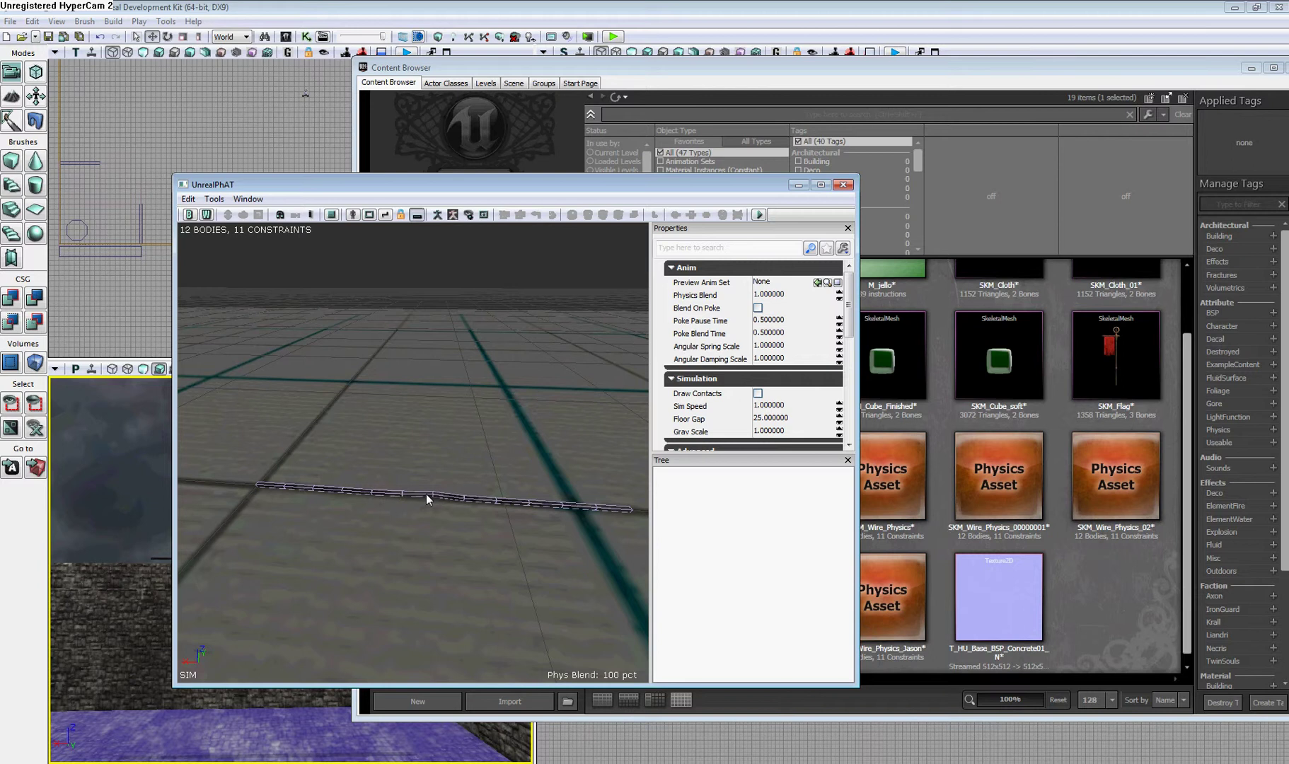
Step: Ctrl-drag the heavier wire upright to test it, then stop simulation and close UnrealPhAT
left_click_drag(425, 494, 464, 371, "ctrl")
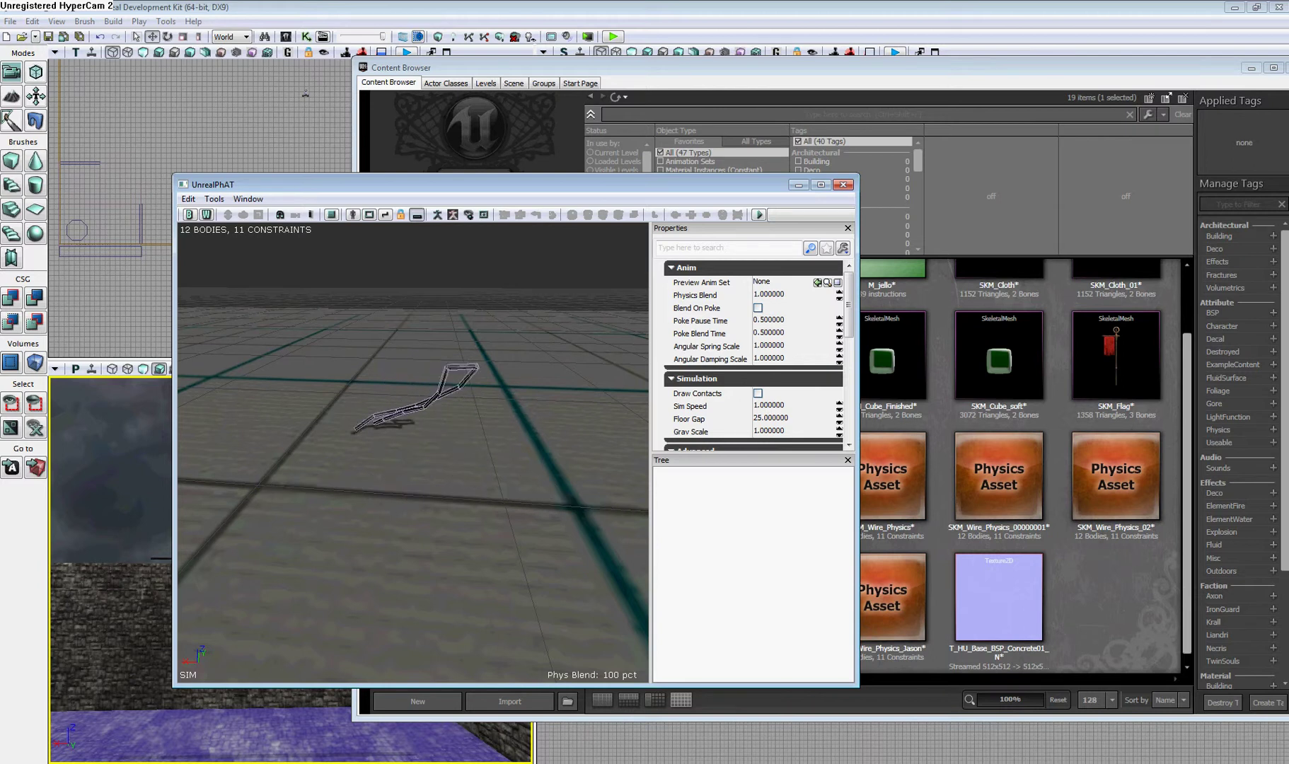
mouse_move(464, 371)
left_mouse_down("ctrl")
mouse_move(402, 391)
mouse_move(351, 297)
left_mouse_up("ctrl")
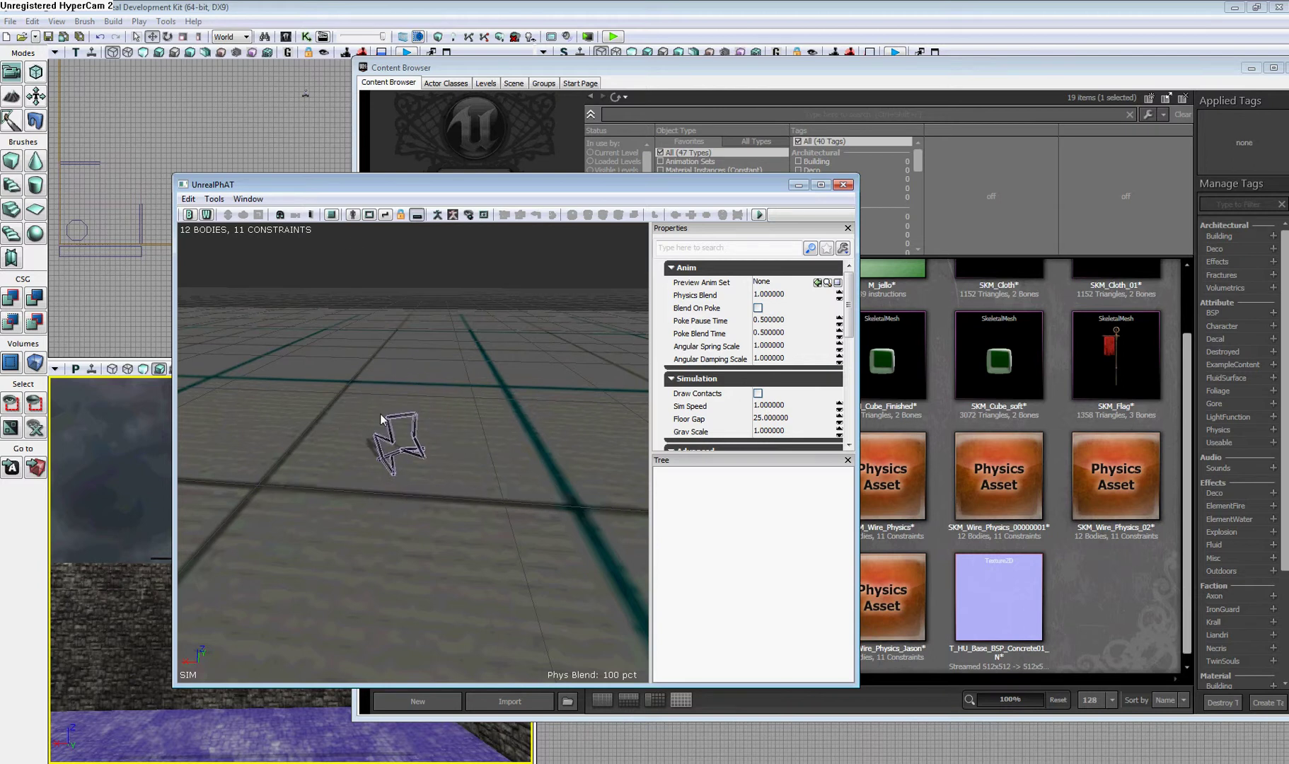
left_click(332, 216)
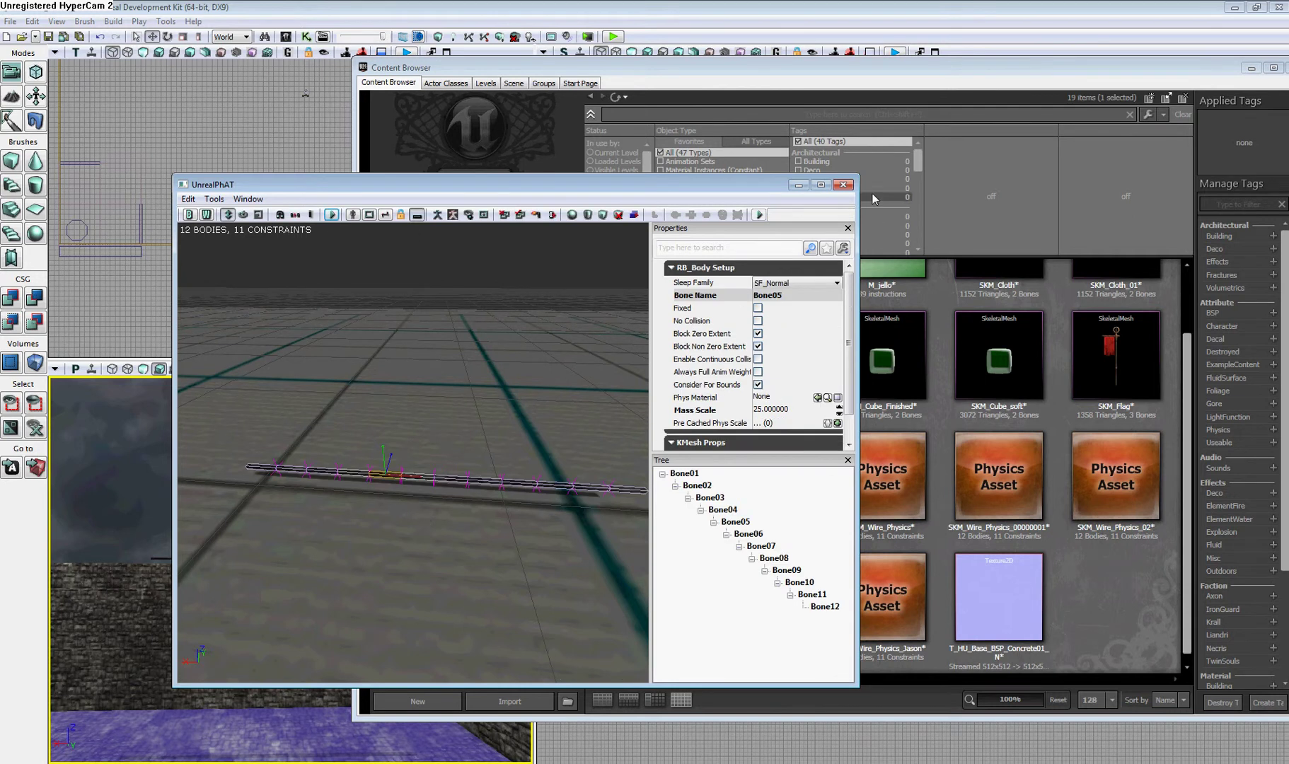
left_click(843, 184)
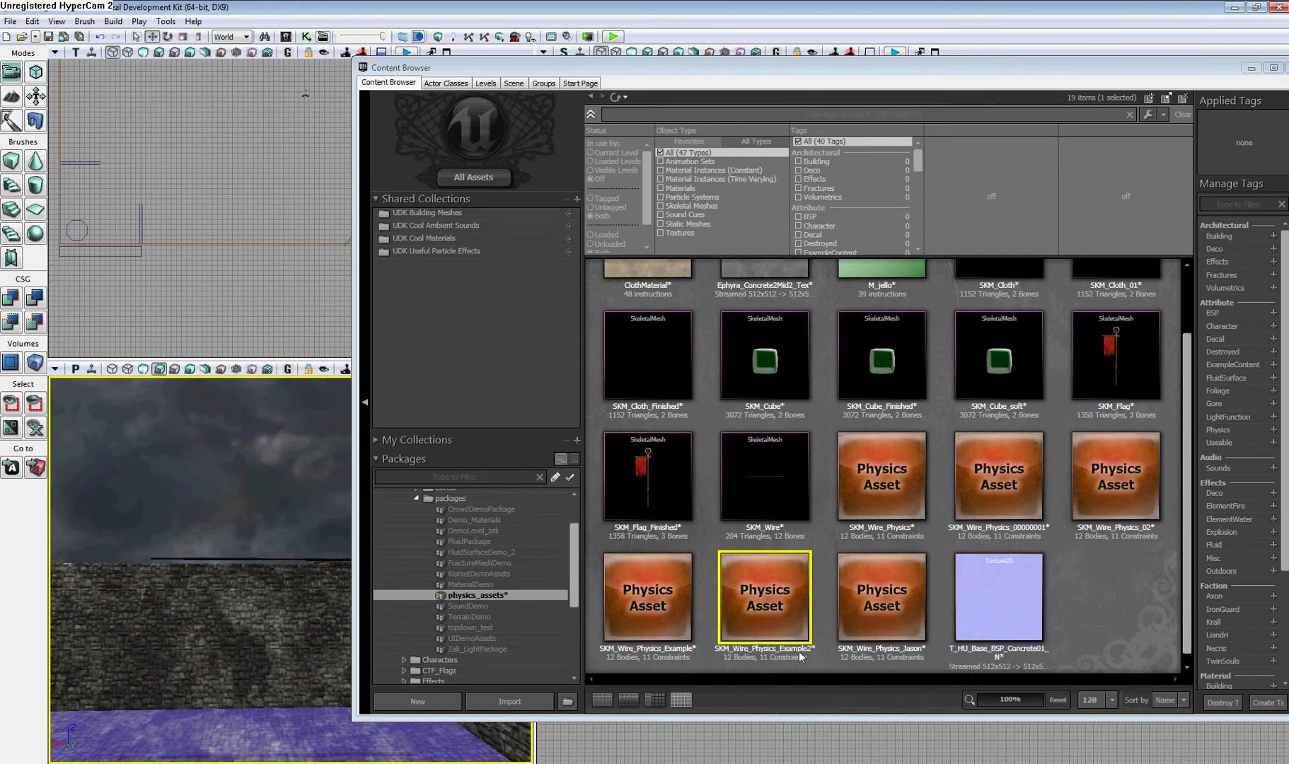
Step: Close the Content Browser and fly the perspective camera toward the stone wall and floor
left_click_drag(1180, 68, 1082, 71)
left_click(1196, 71)
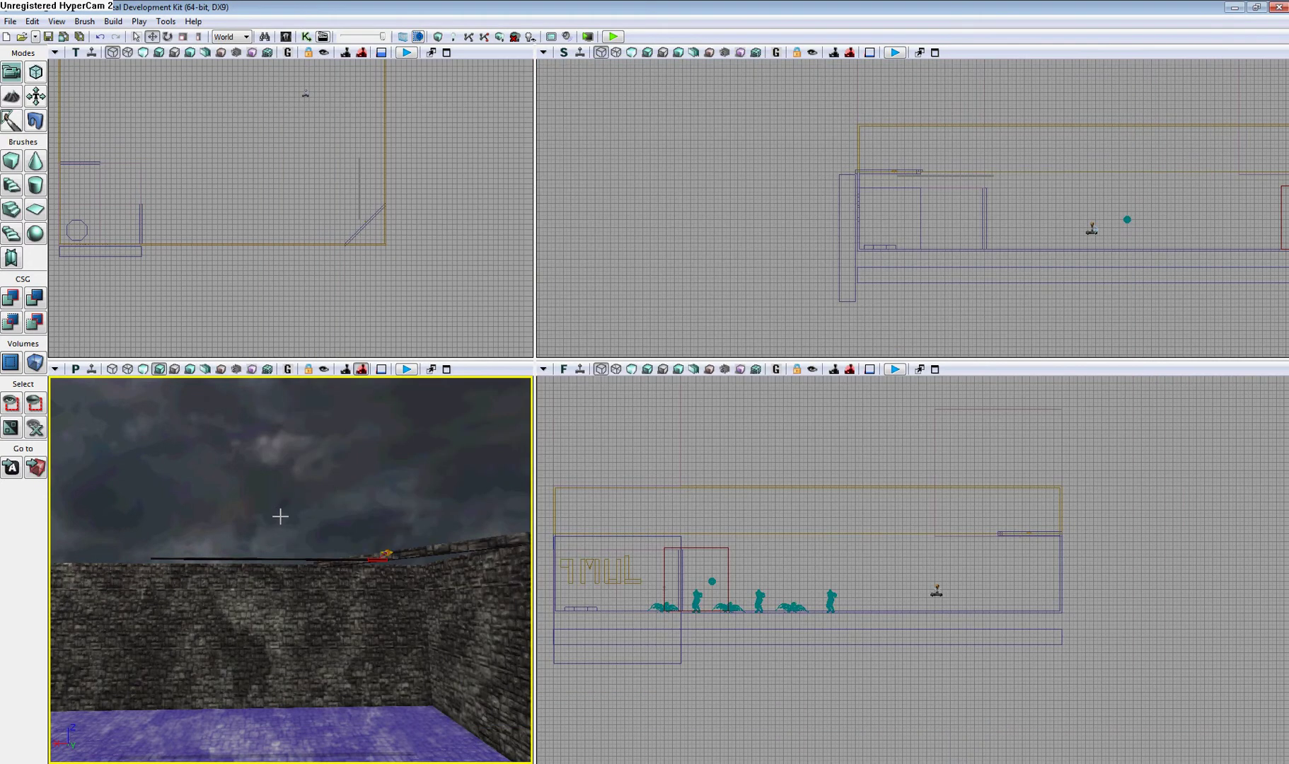
right_click_drag(426, 620, 426, 565)
mouse_move(425, 565)
left_mouse_down()
mouse_move(426, 504)
mouse_move(382, 598)
left_mouse_up()
right_click_drag(383, 598, 340, 691)
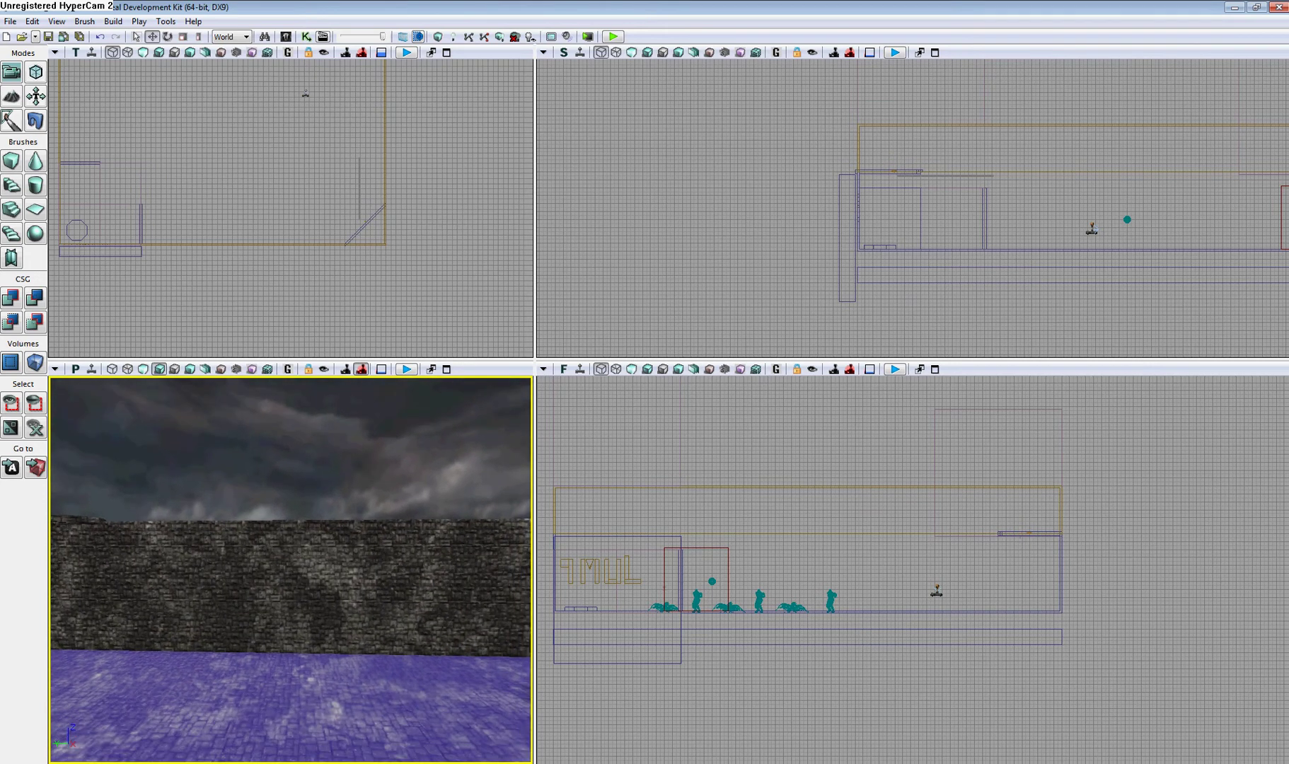
Step: Add SKM_Wire_Physics_Example2 on the floor and lift it with the gizmo's Z arrow
right_click(340, 691)
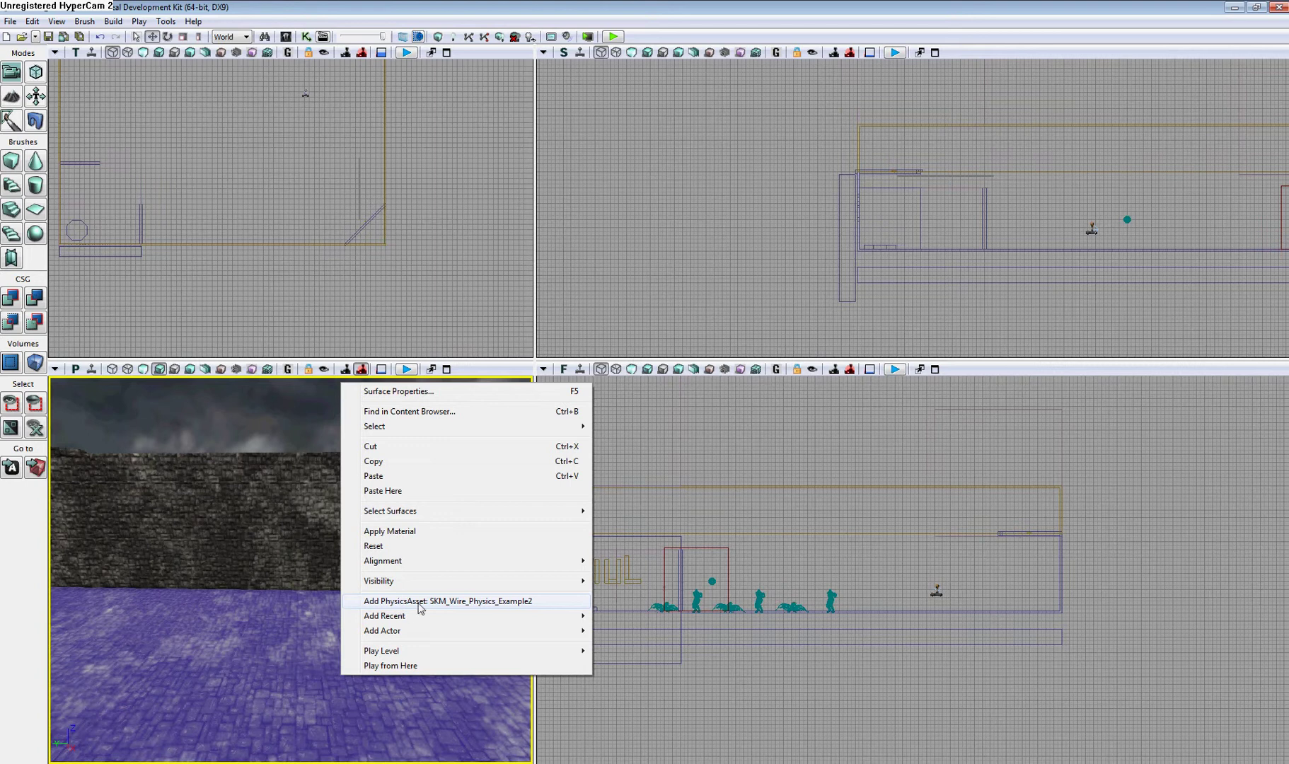
left_click(520, 604)
right_click_drag(201, 623, 275, 608)
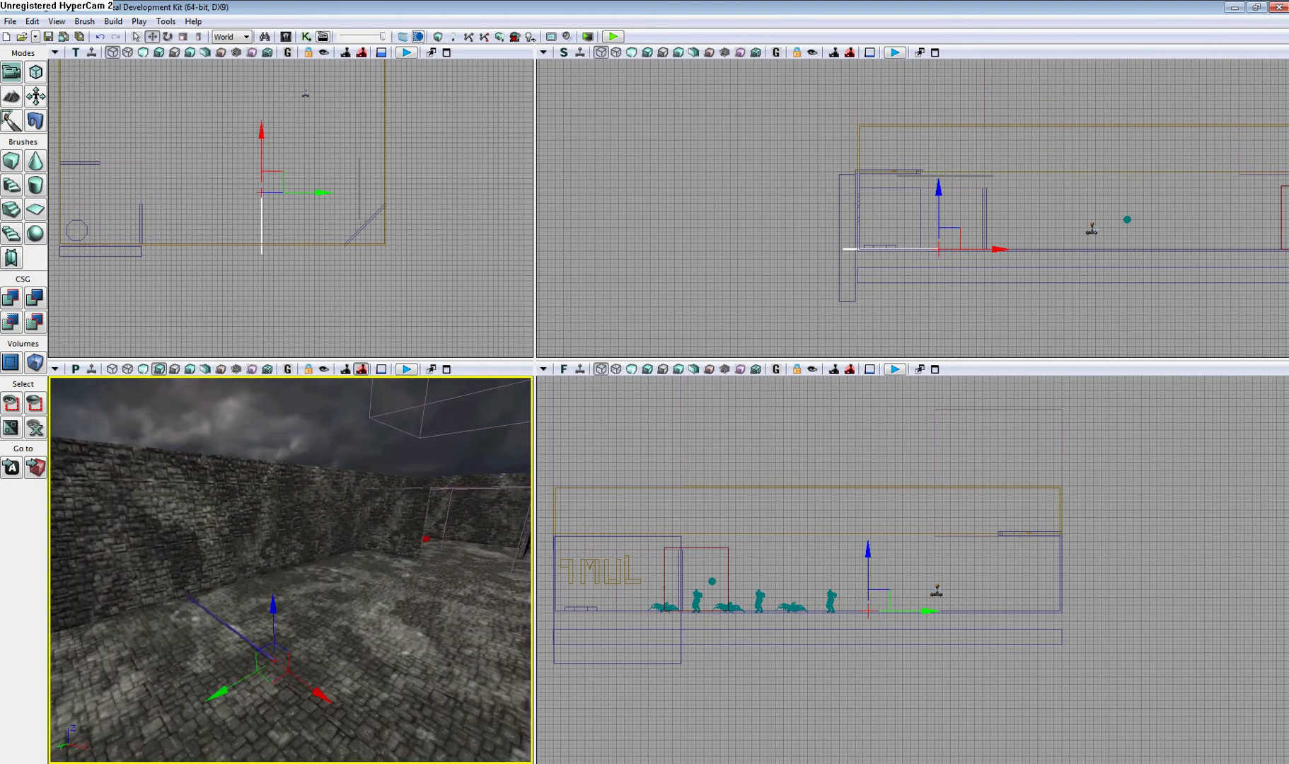
left_click_drag(275, 608, 271, 588)
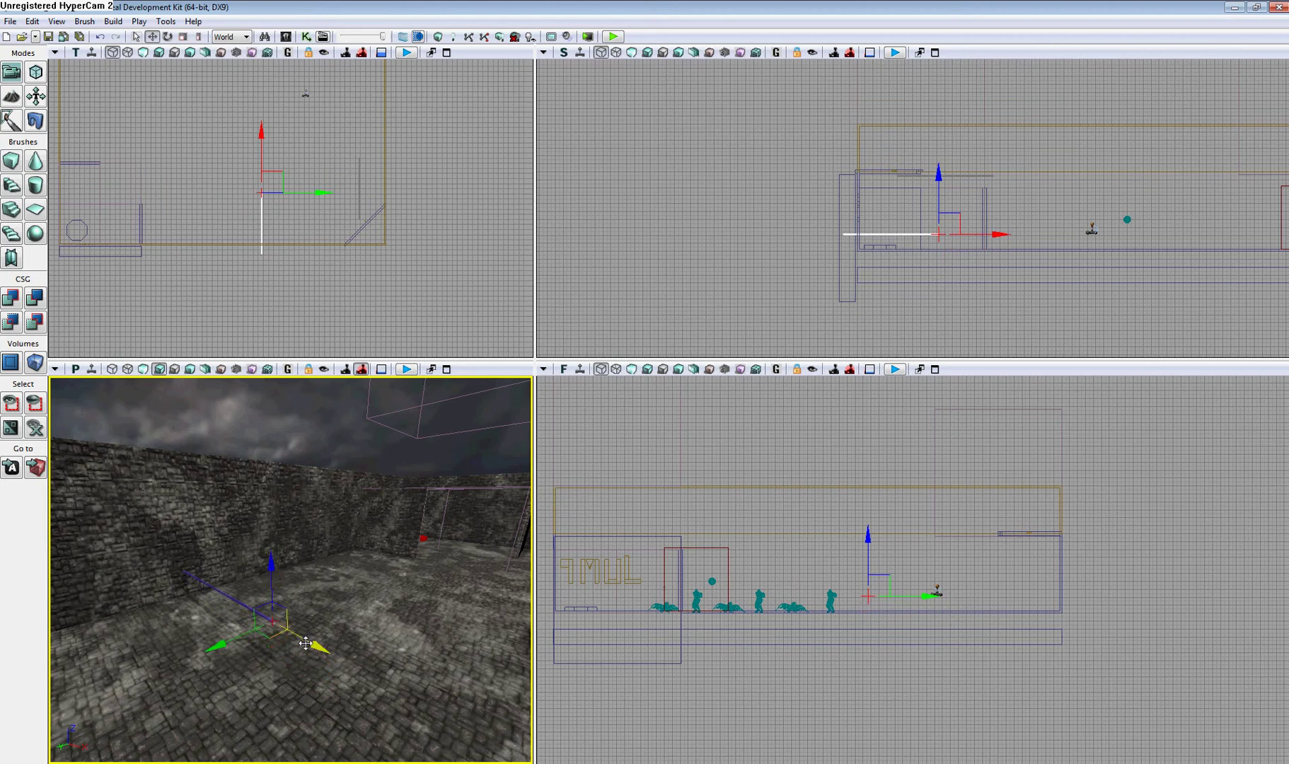
left_click_drag(302, 651, 433, 707)
right_click(264, 716)
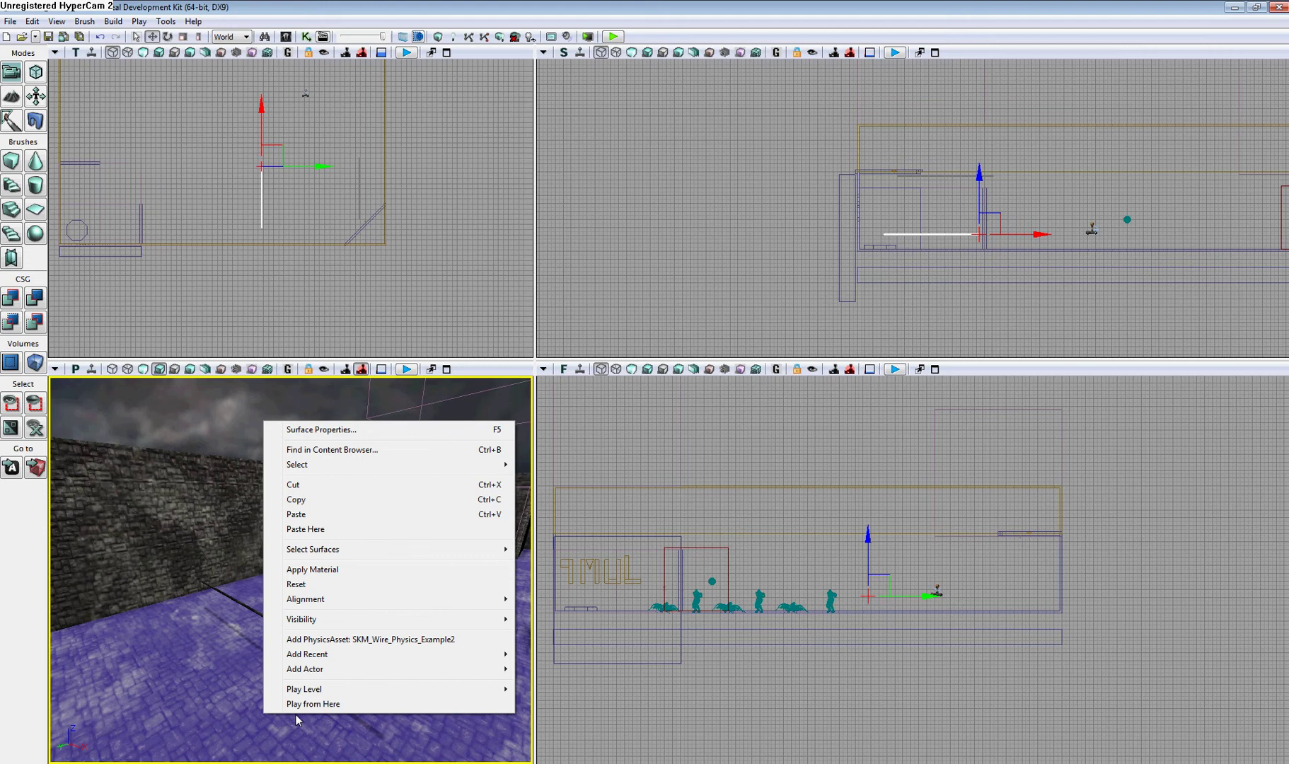
Step: Play from the floor spot, walk around watching the wire, then exit with Esc
left_click(302, 704)
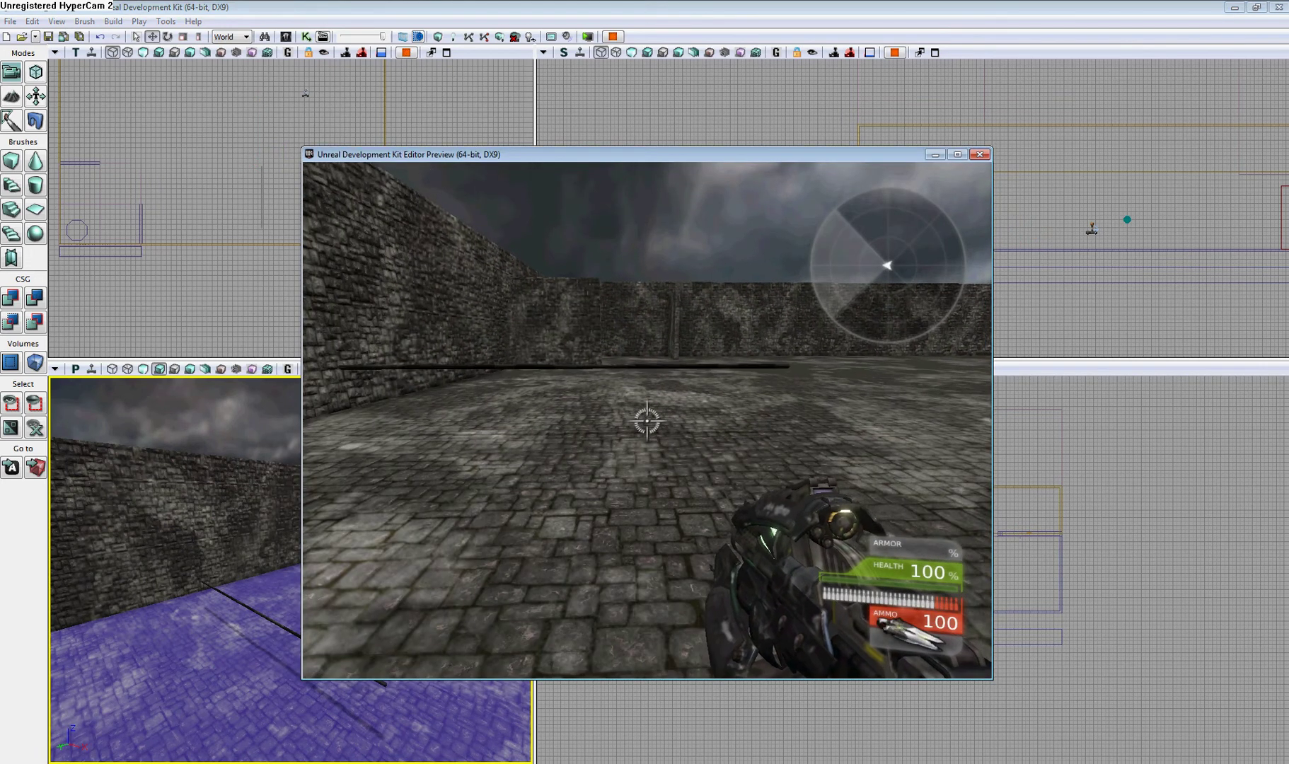
key("s")
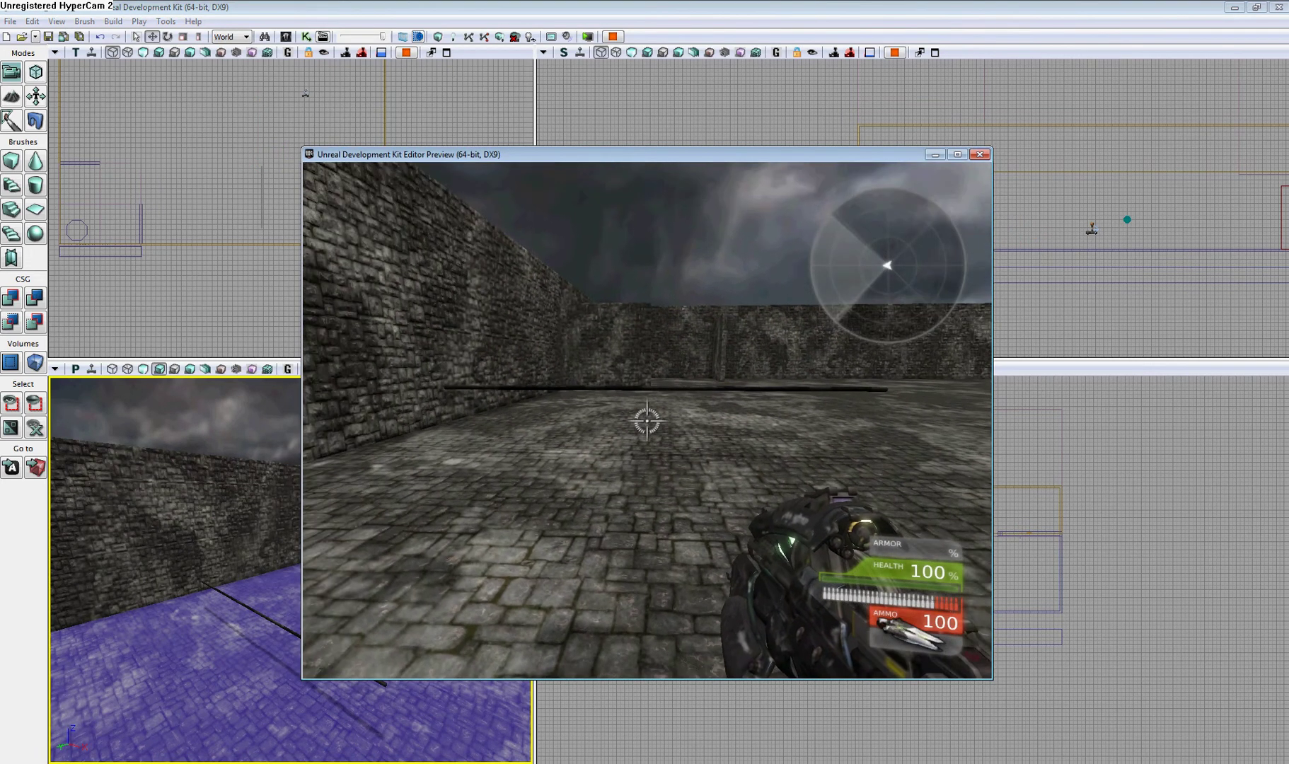
key("Tab")
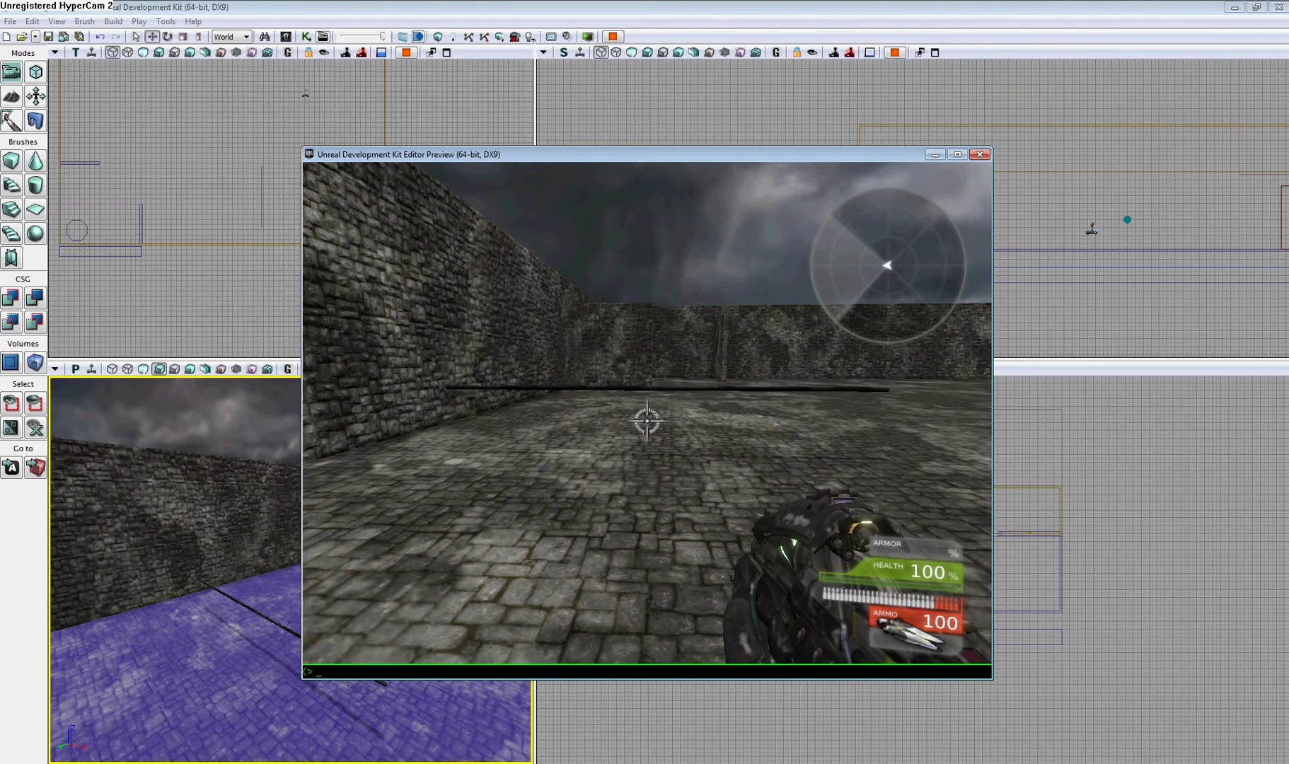
type("allweapons")
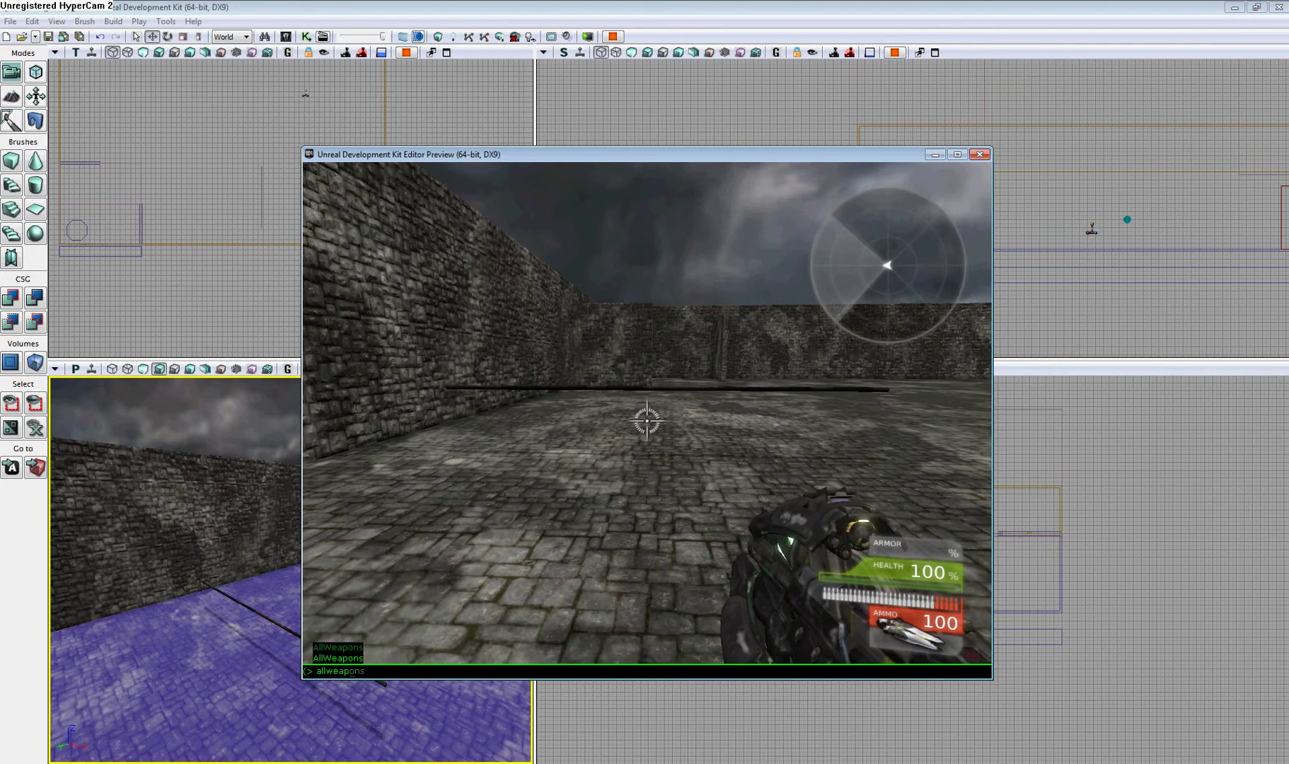
key("Return")
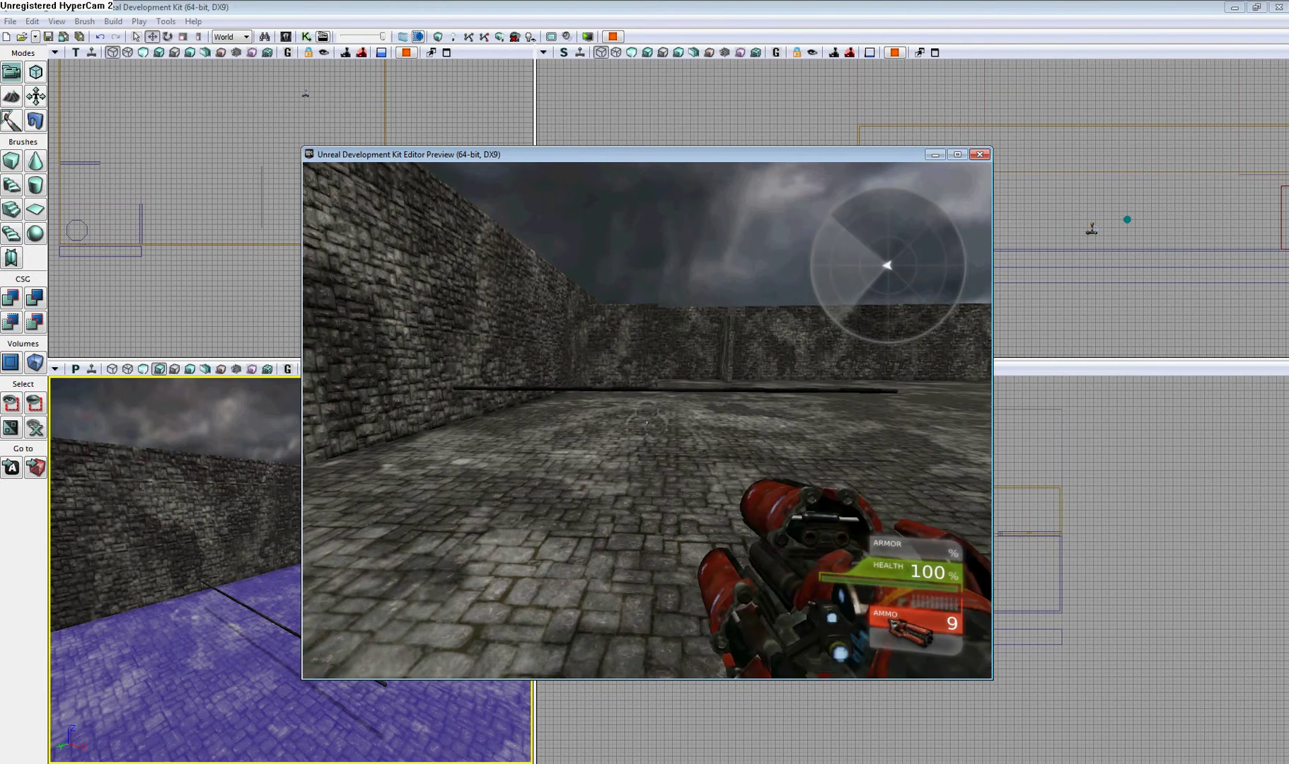
scroll(647, 421, "down", 1)
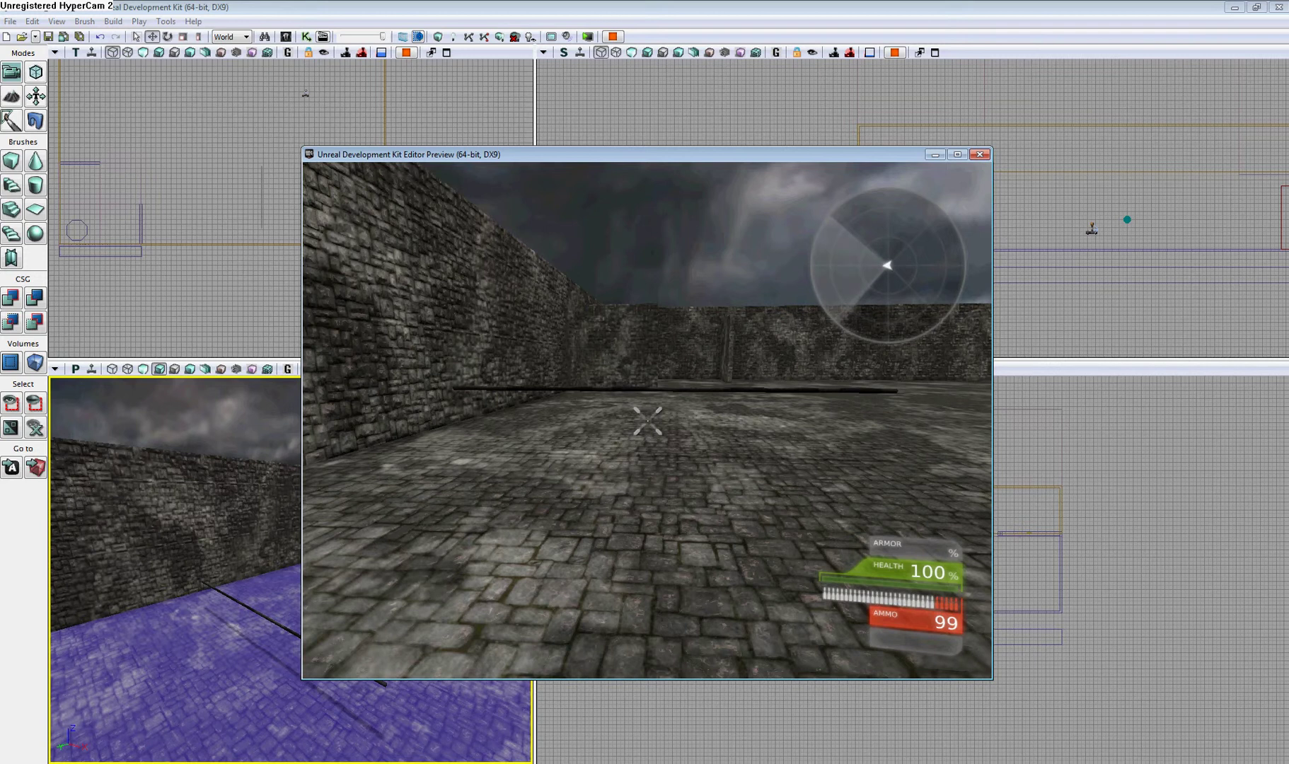
key("w")
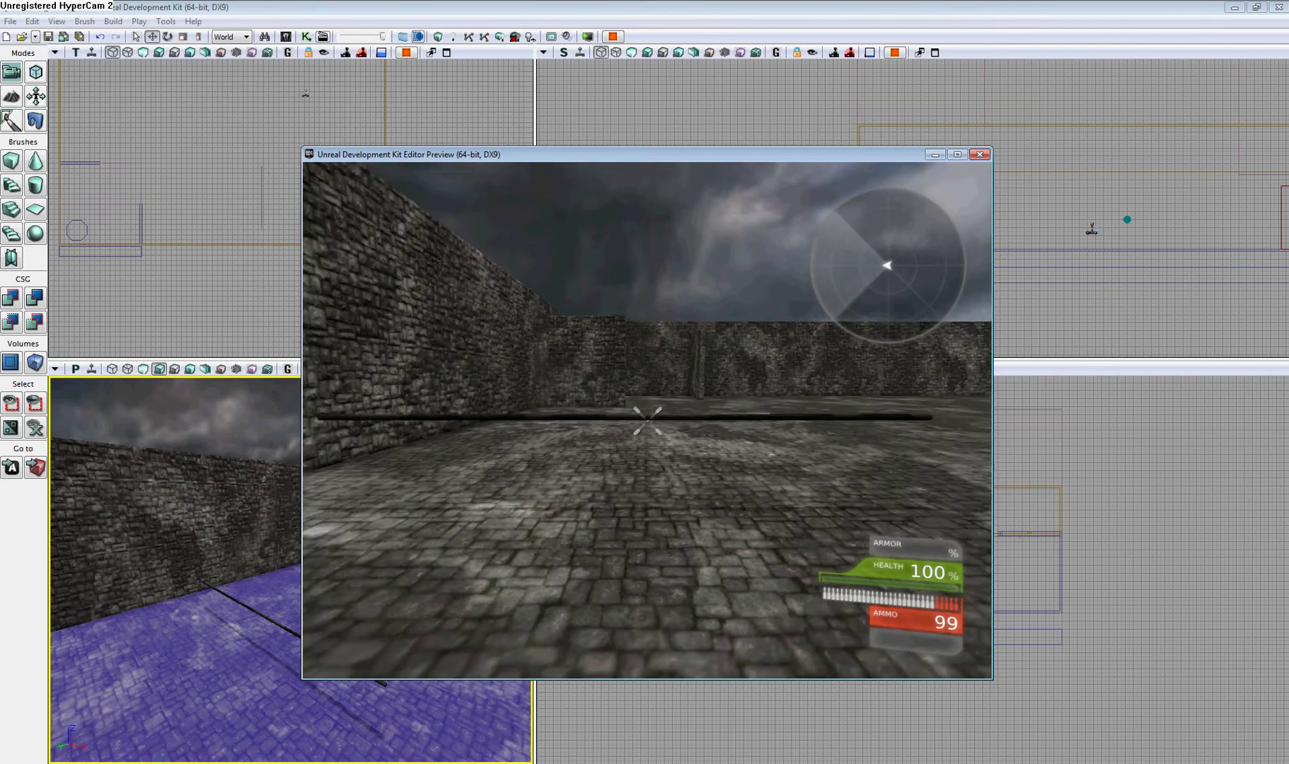
key("w")
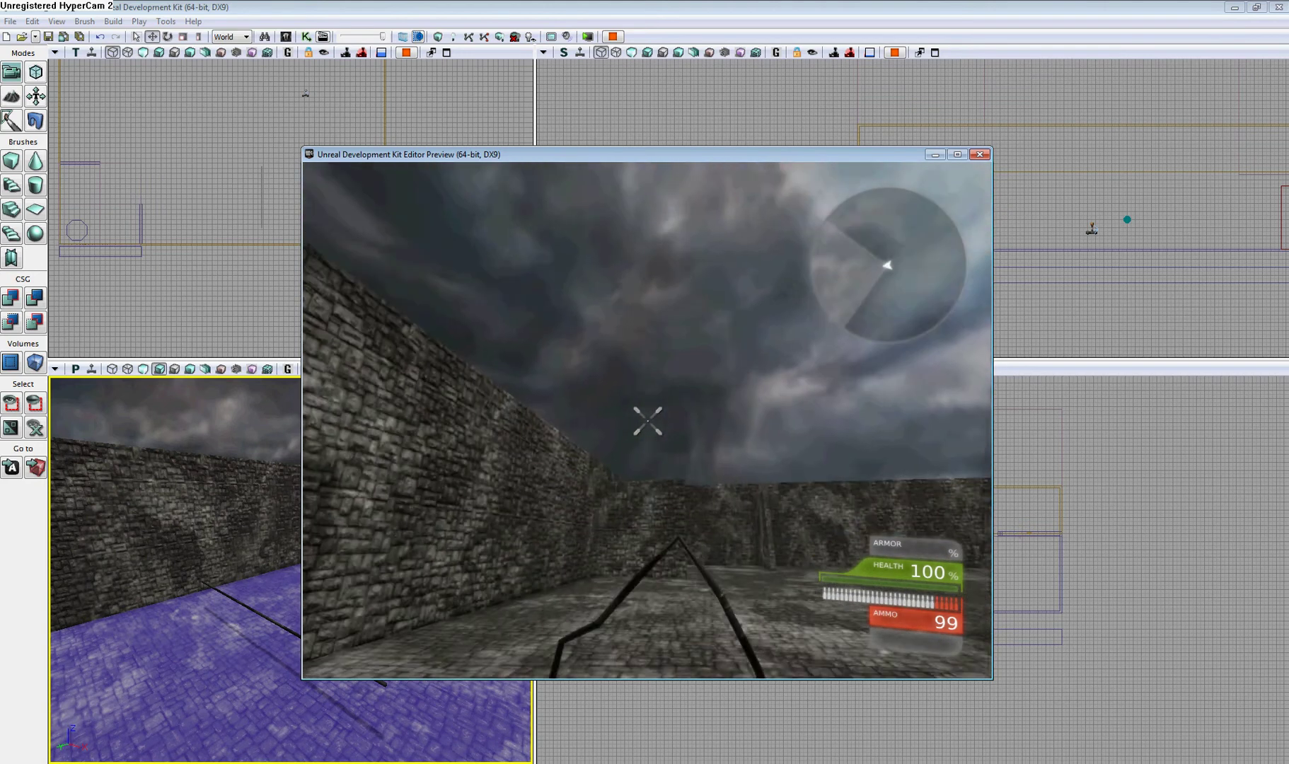
key("w")
key("w")
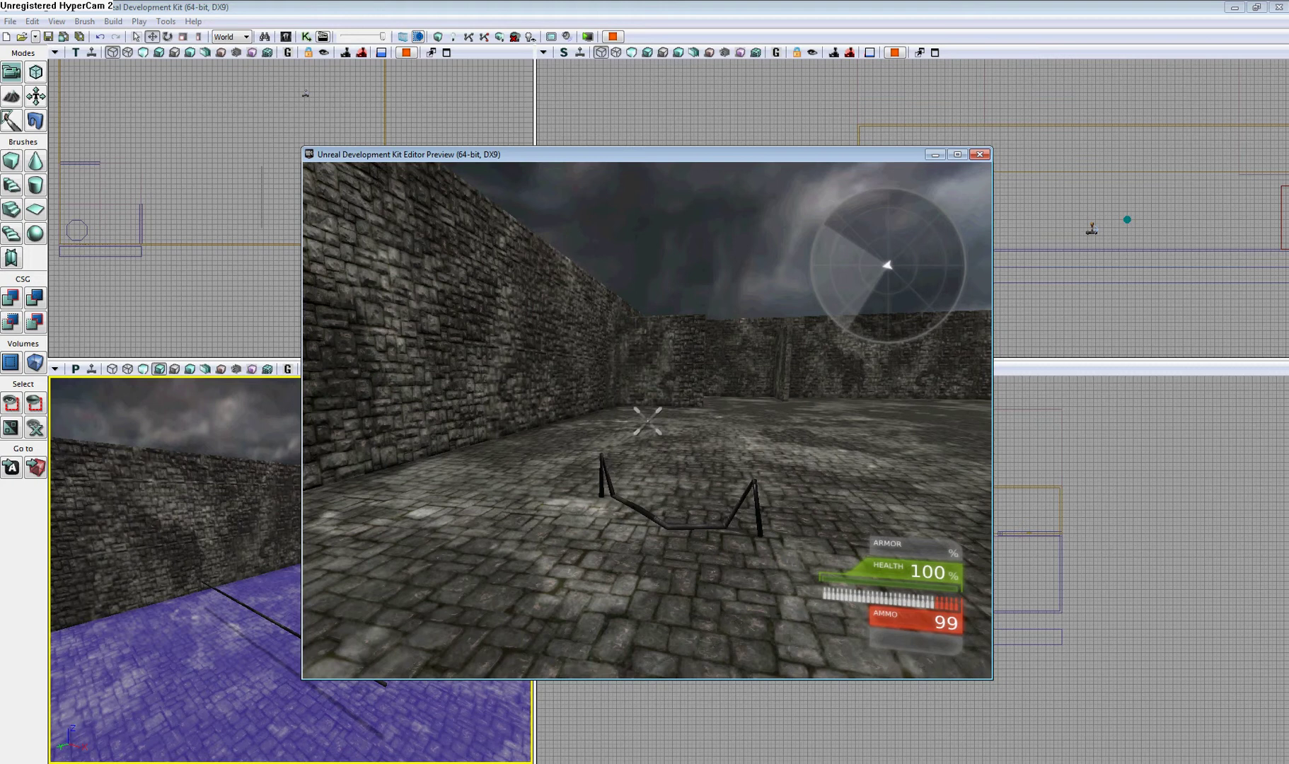
key("Escape")
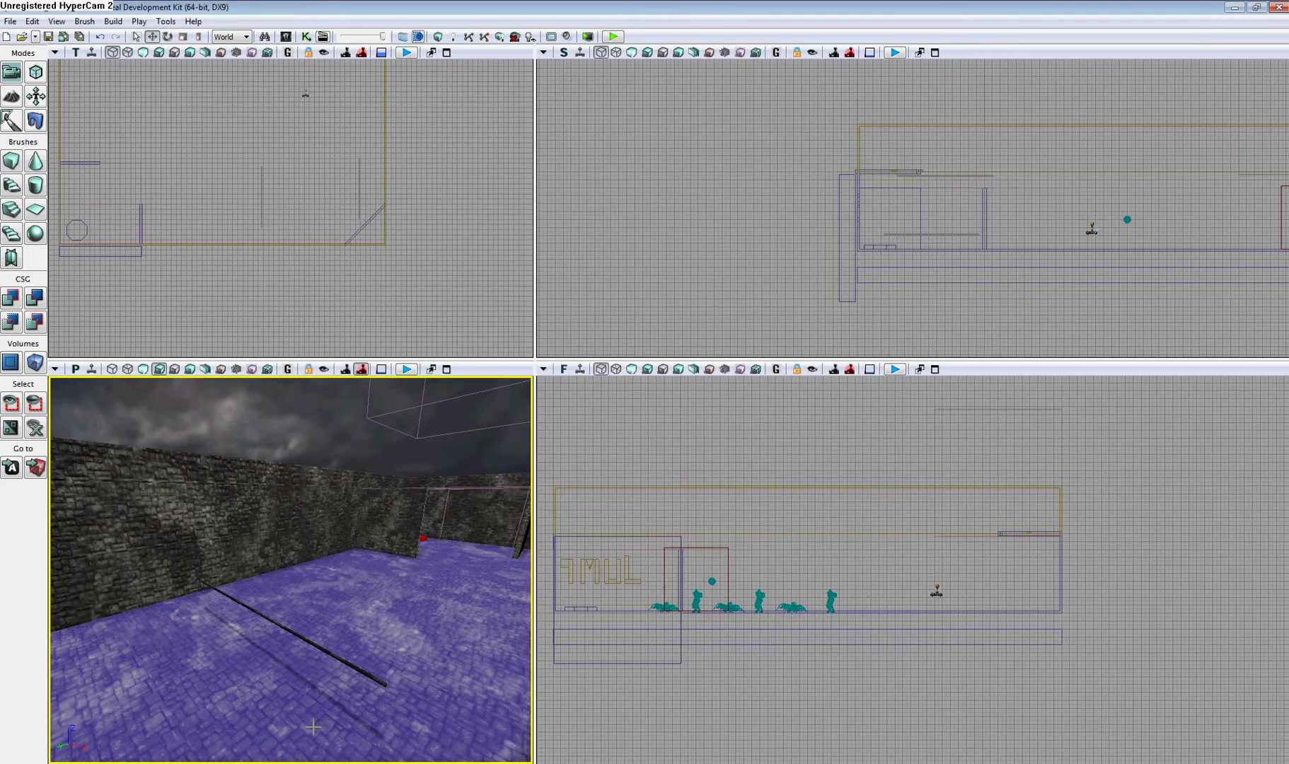
Step: Tick Wake On Level Start in the KAsset_3 wire's F4 properties
left_click(327, 653)
left_click_drag(324, 579, 324, 578)
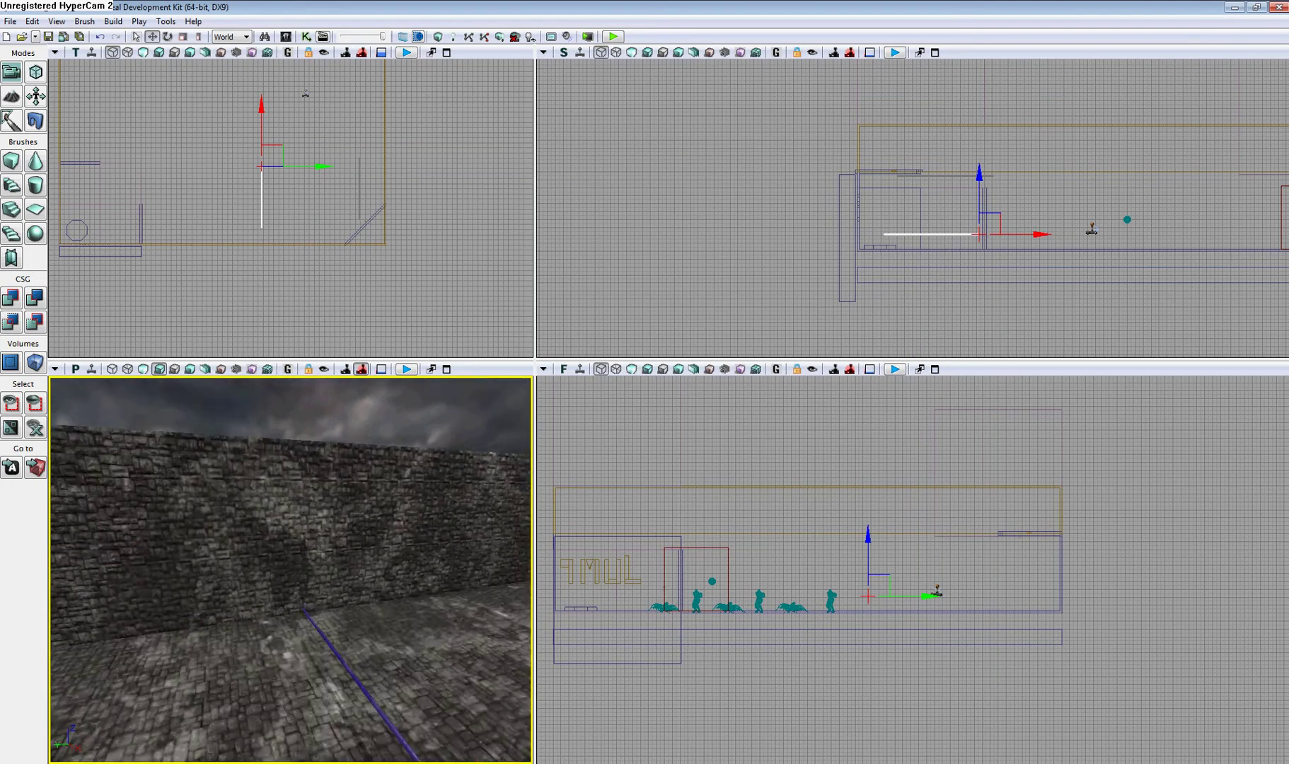
key("F4")
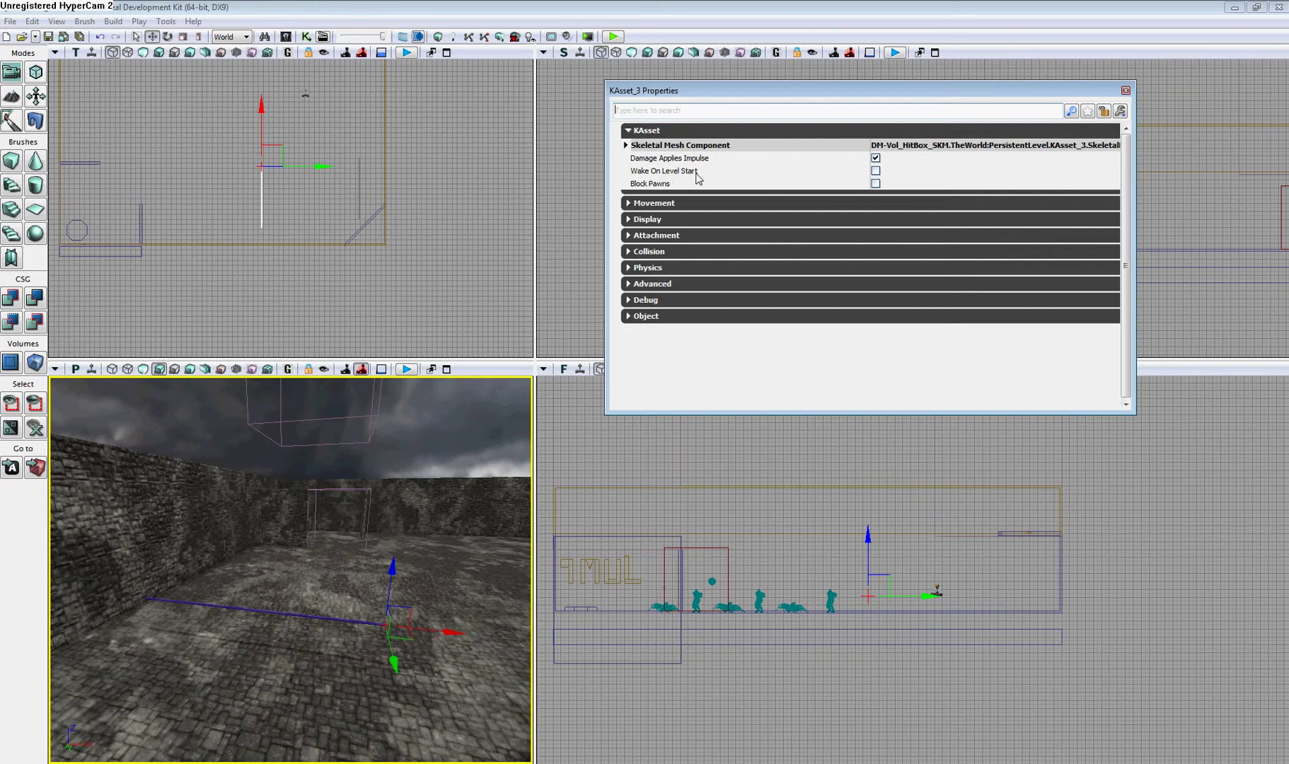
left_click(876, 175)
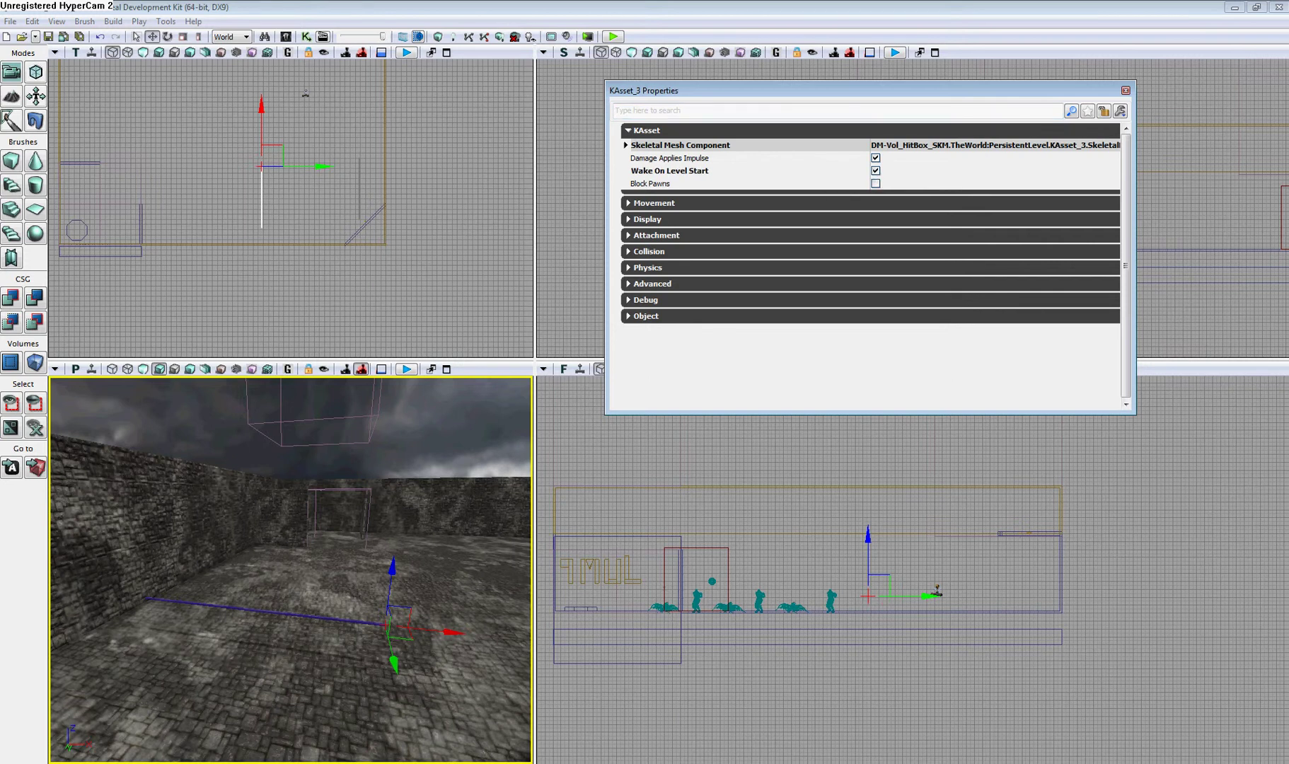
scroll(1230, 726, "down", 5)
scroll(1227, 714, "down", 3)
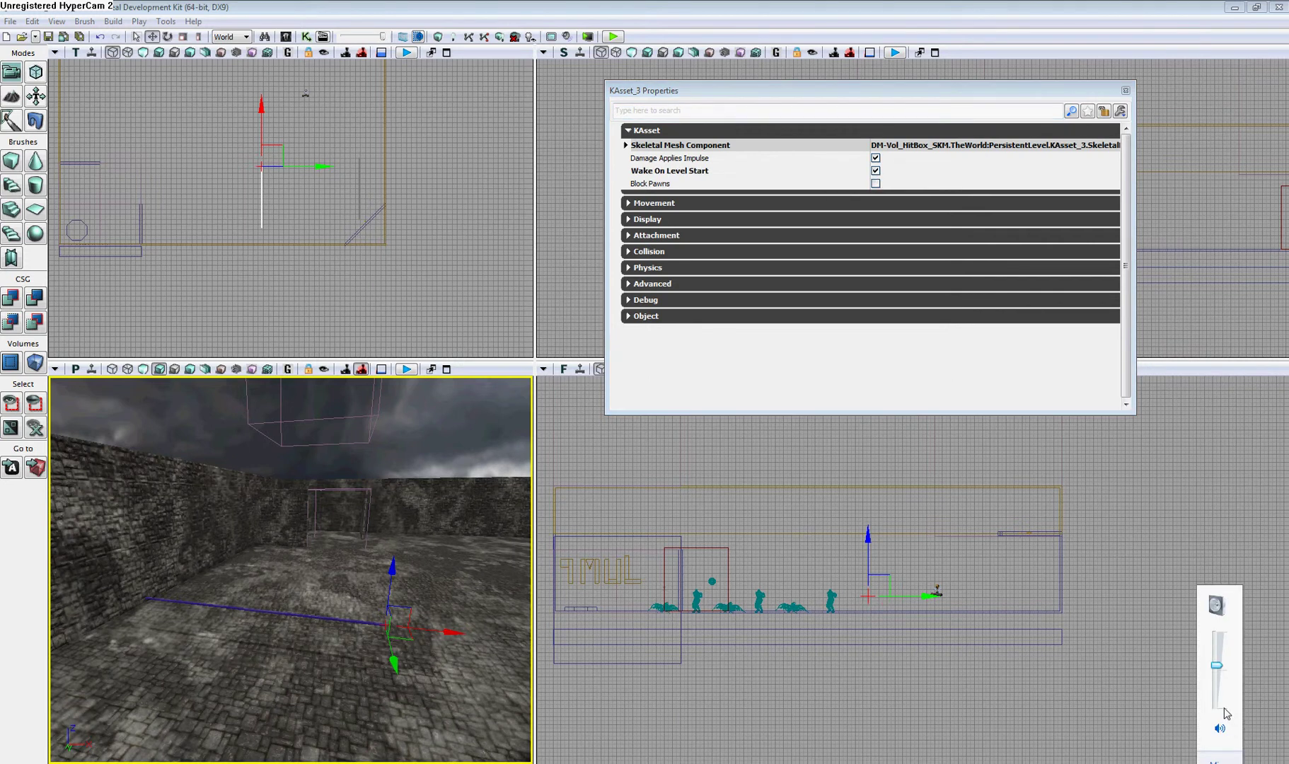
Step: Close the KAsset_3 properties window and bring up the floor's play options
left_click(345, 717)
right_click(333, 705)
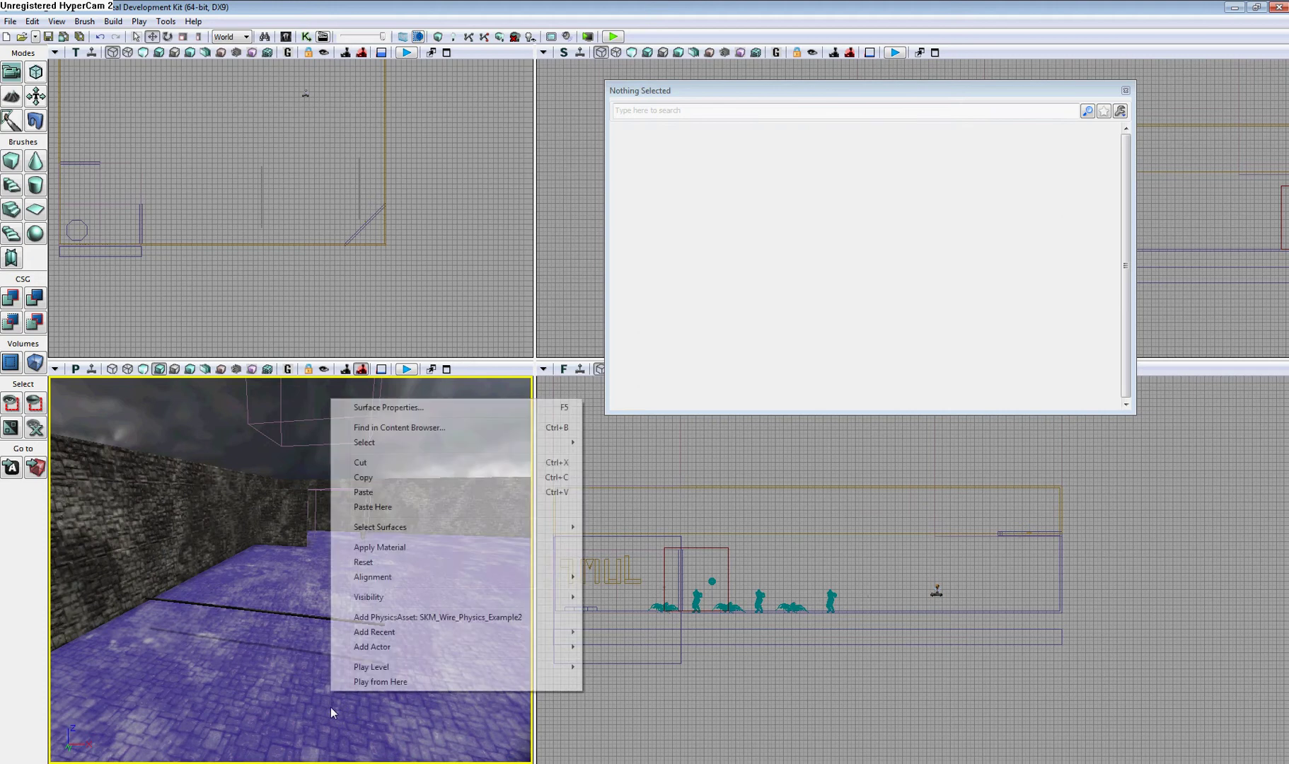
left_click(523, 612)
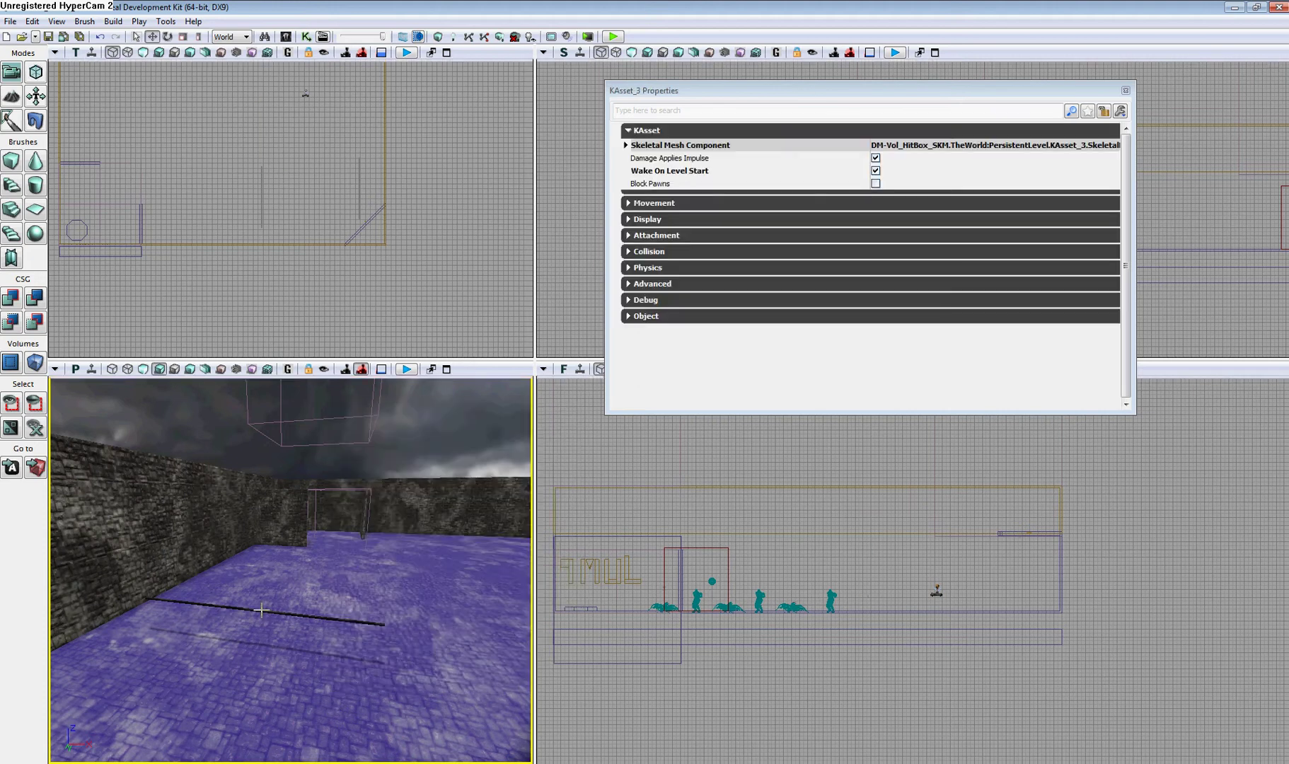
left_click(1126, 89)
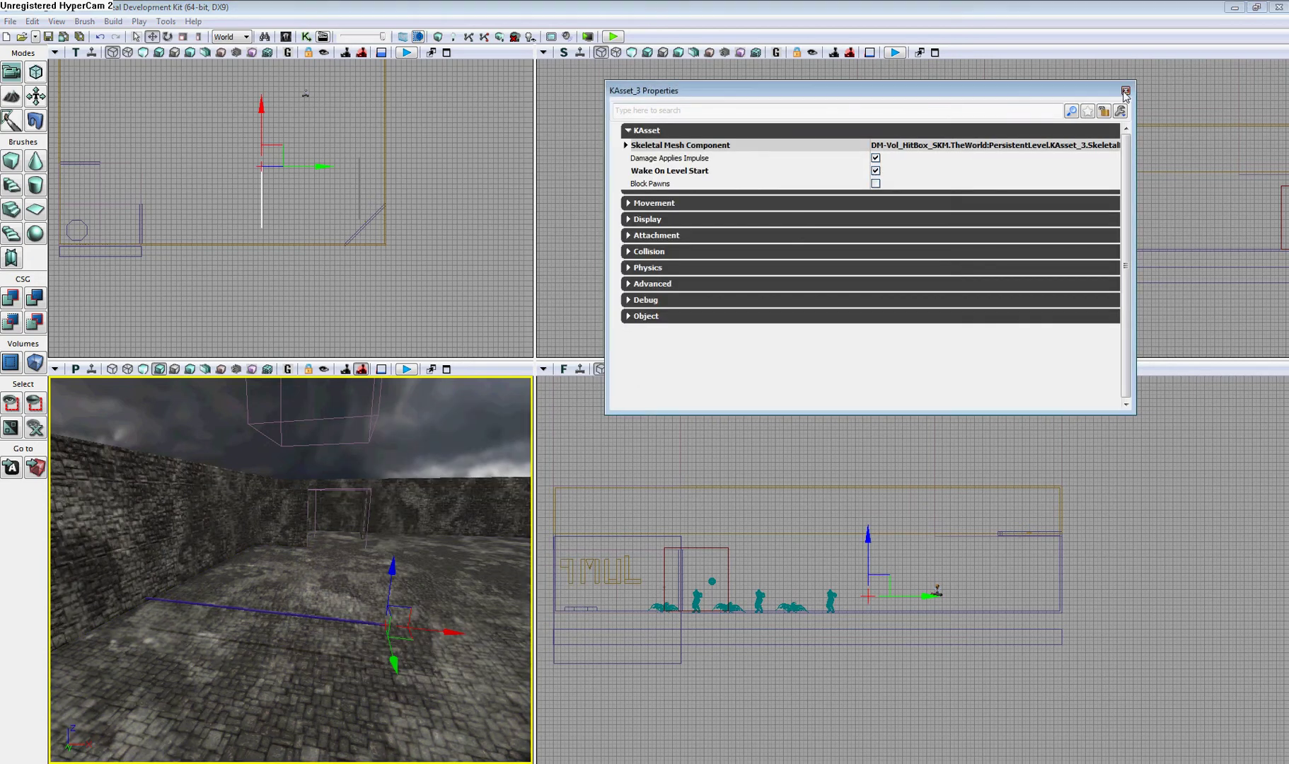
right_click(316, 710)
left_click(351, 691)
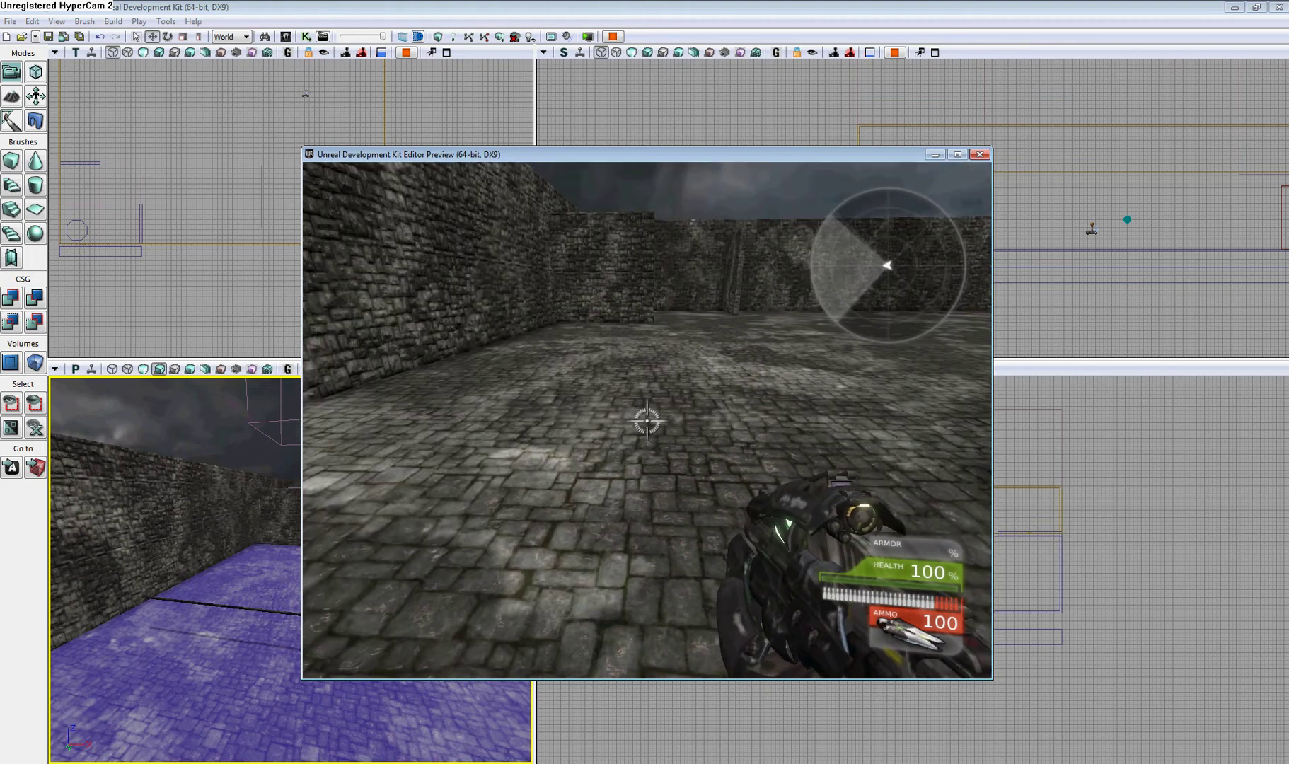
key("w")
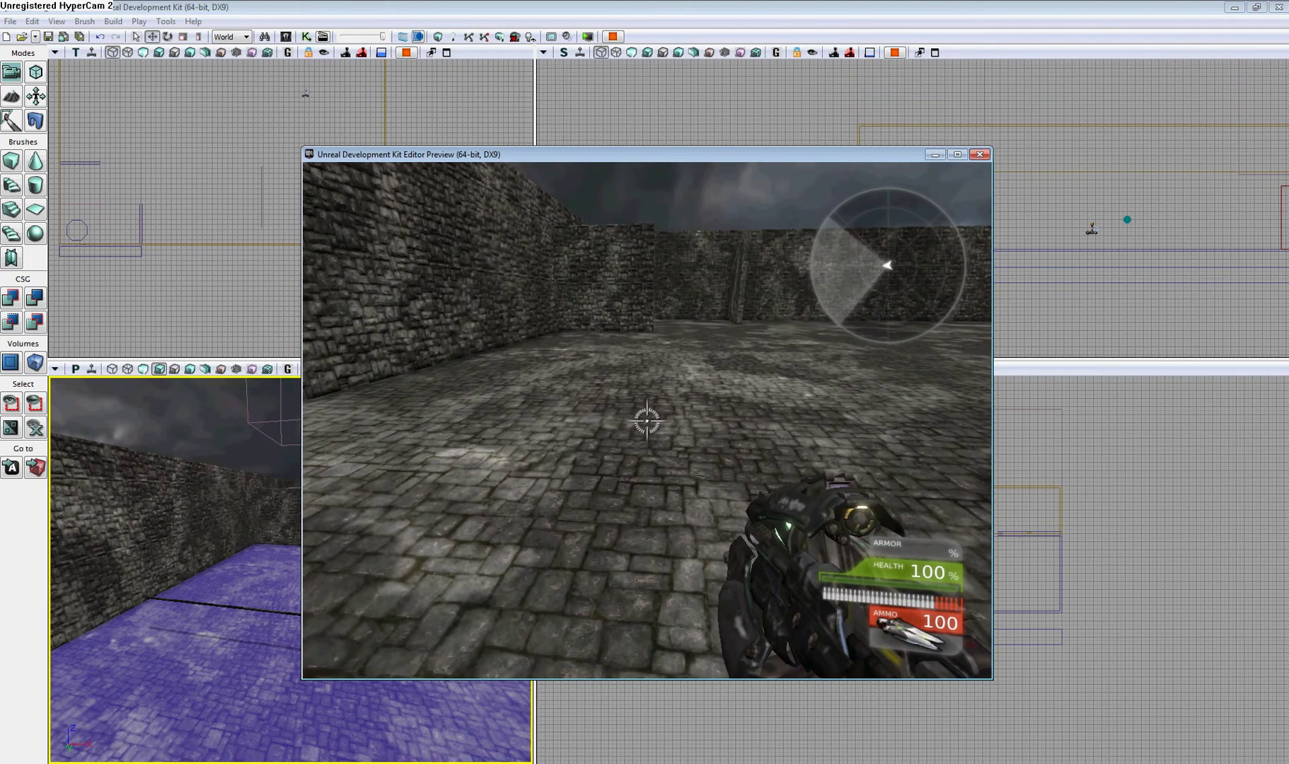
key("Escape")
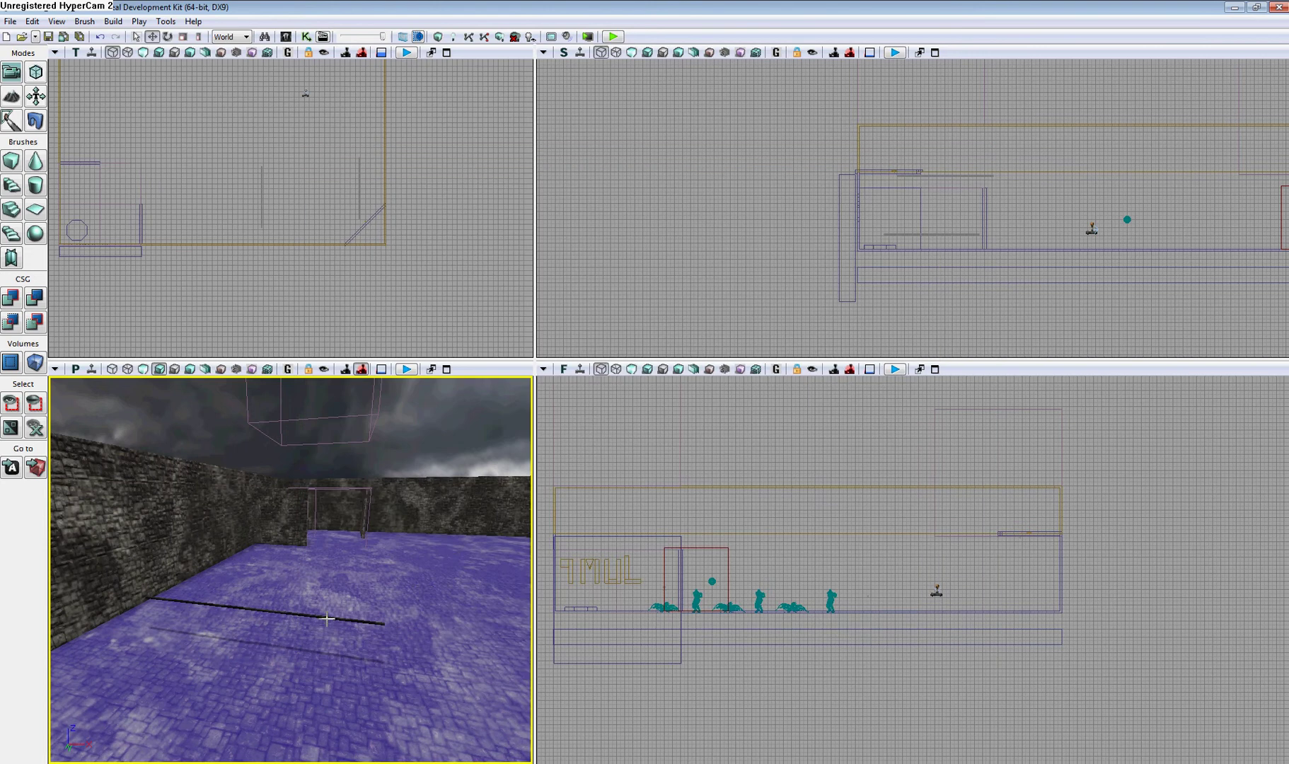
Step: Slide the wire KAsset sideways along X and lift it along Z off the floor
left_click(326, 619)
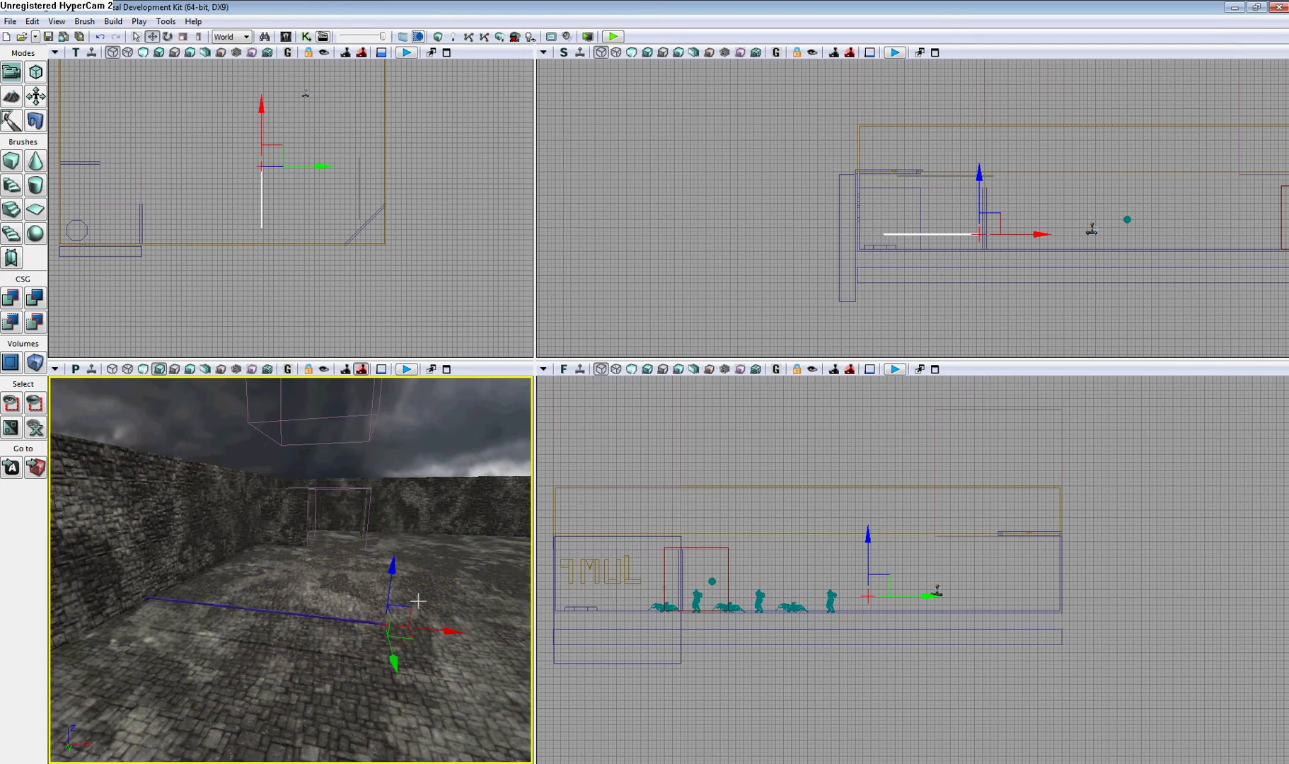
left_click_drag(447, 627, 482, 633)
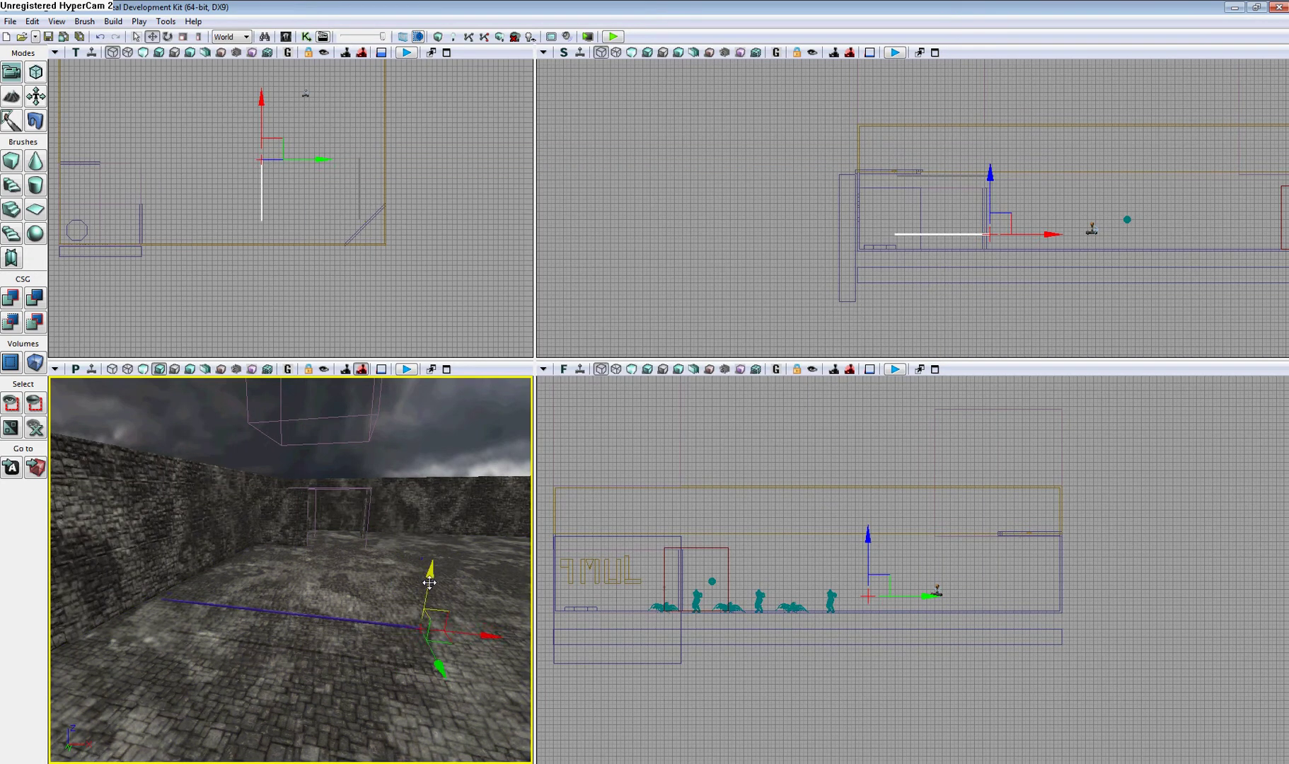
left_click_drag(429, 583, 431, 534)
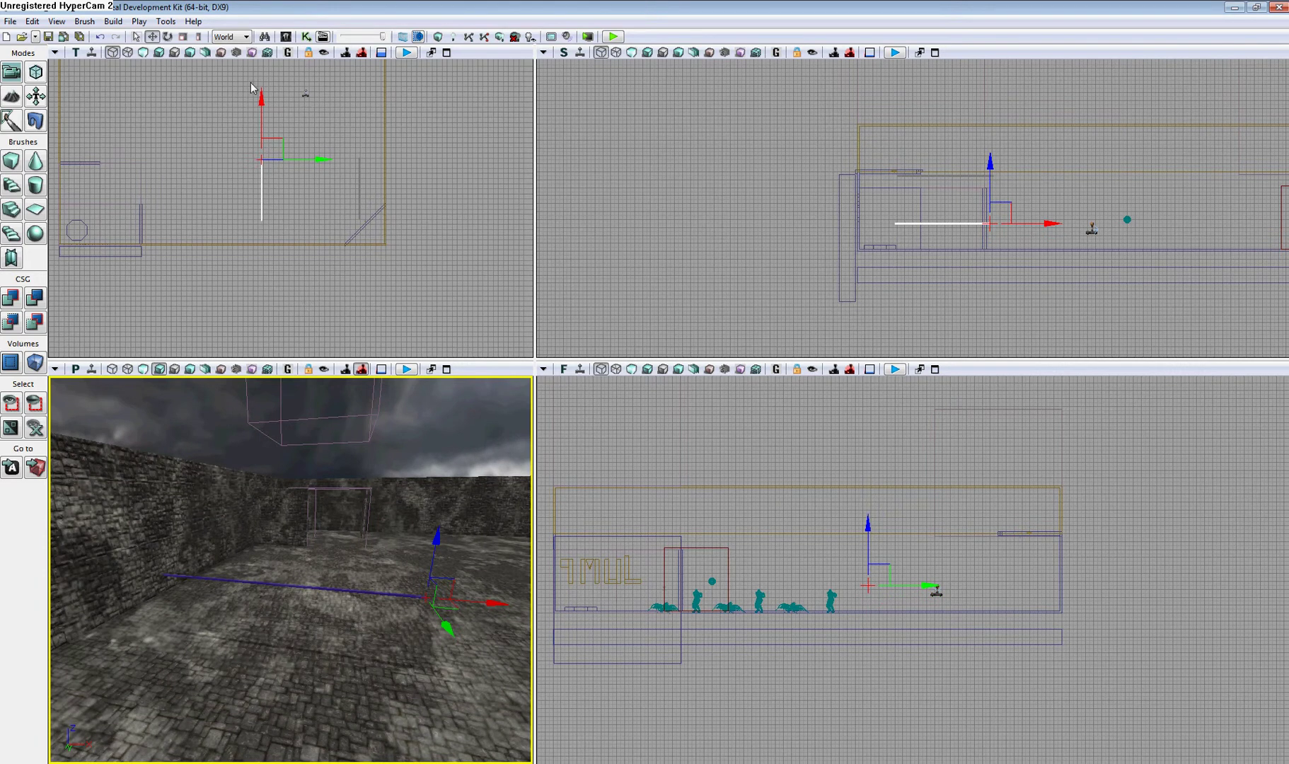
Step: Pick RB_BSJointActor from the Physics actor classes in the Content Browser
left_click(288, 38)
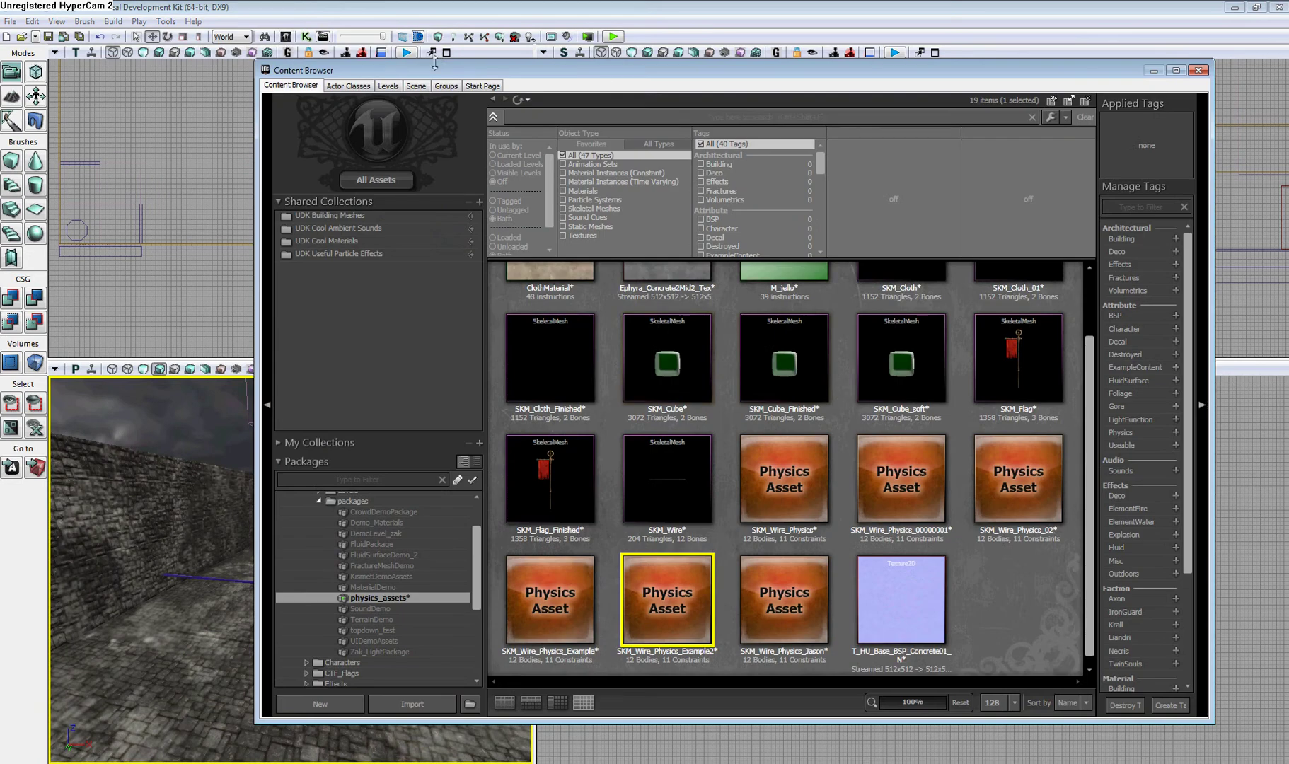
left_click(348, 86)
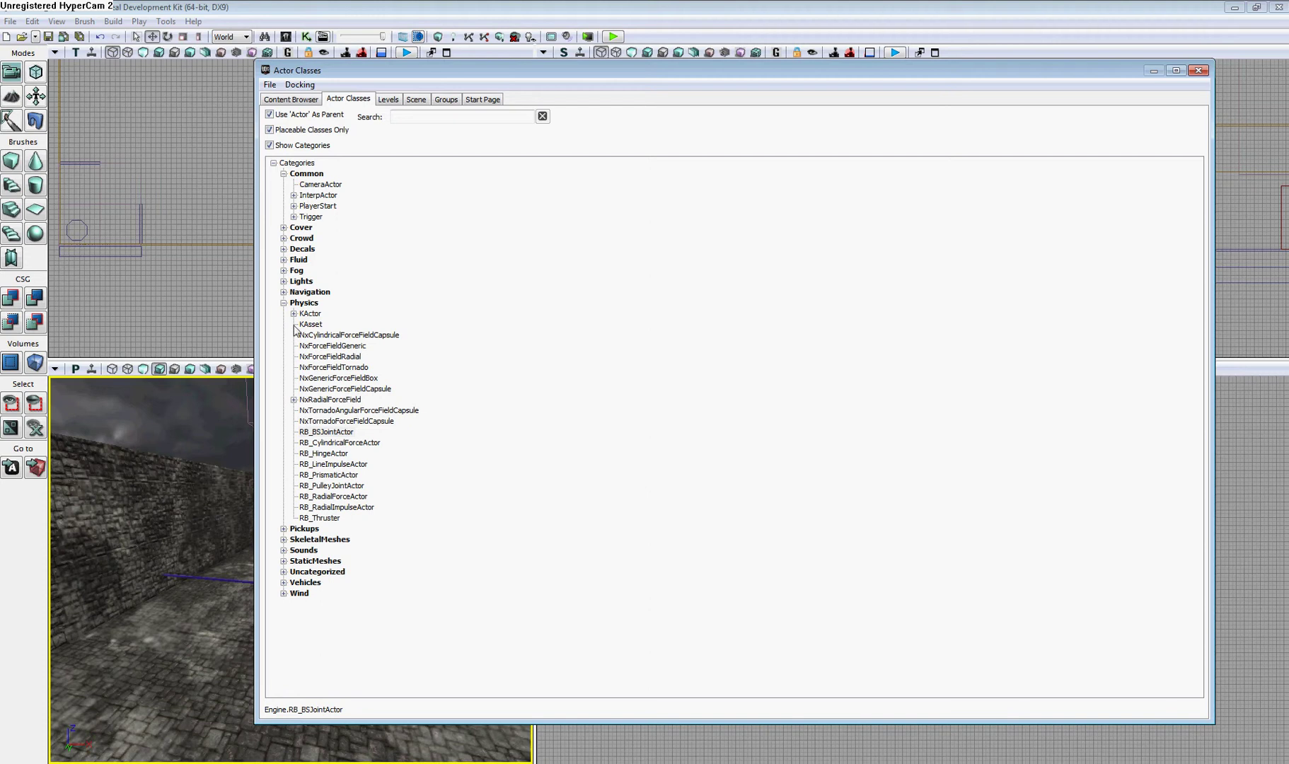
left_click(283, 303)
left_click(323, 435)
left_click(1197, 71)
Step: Add an RB_BSJointActor at the floor spot and lift it toward the wall
right_click(298, 662)
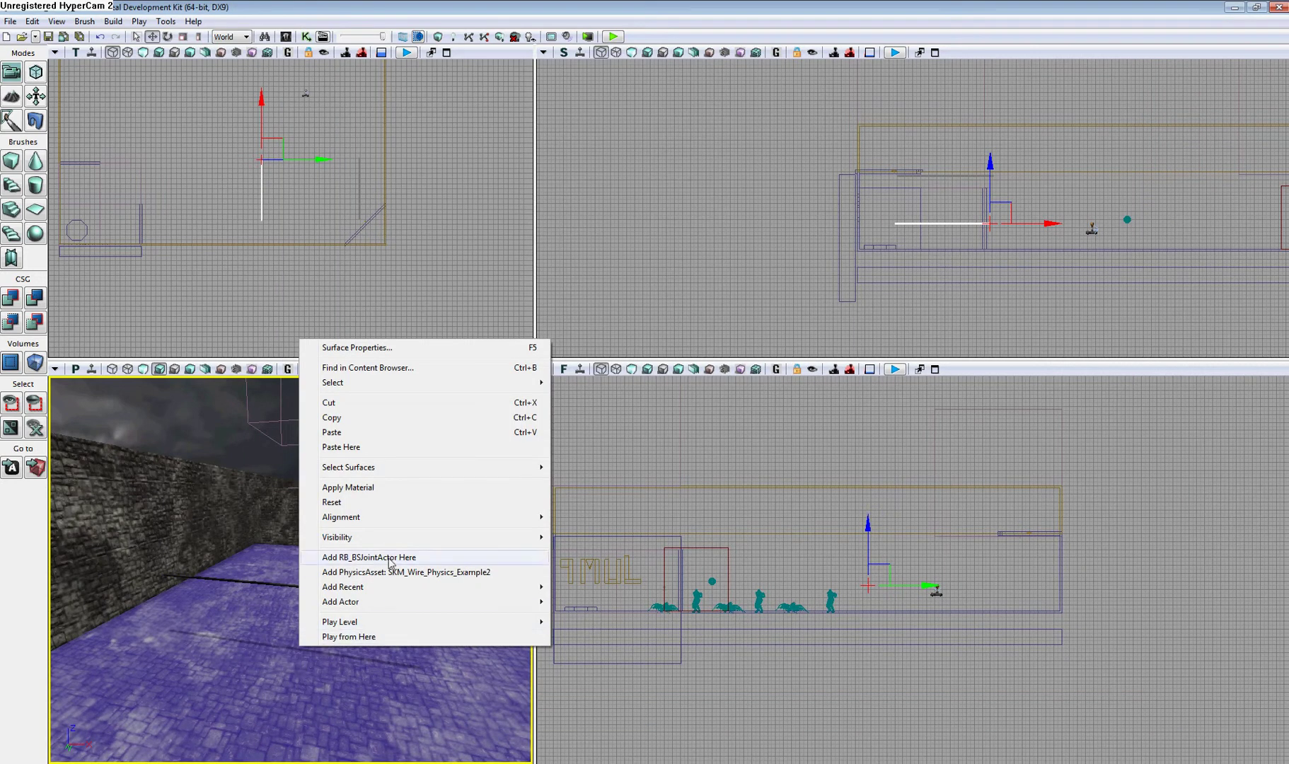
left_click(395, 558)
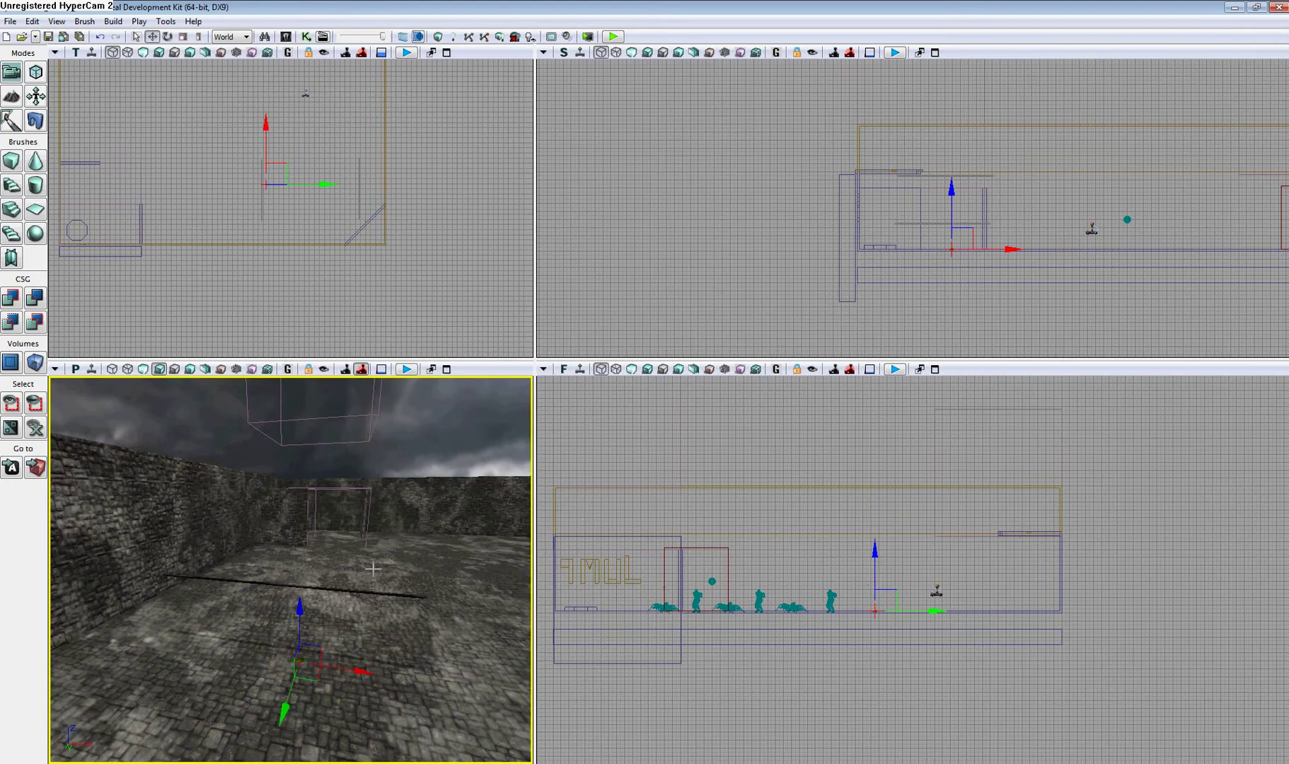
mouse_move(332, 695)
left_mouse_down()
mouse_move(342, 686)
mouse_move(245, 605)
mouse_move(283, 605)
left_mouse_up()
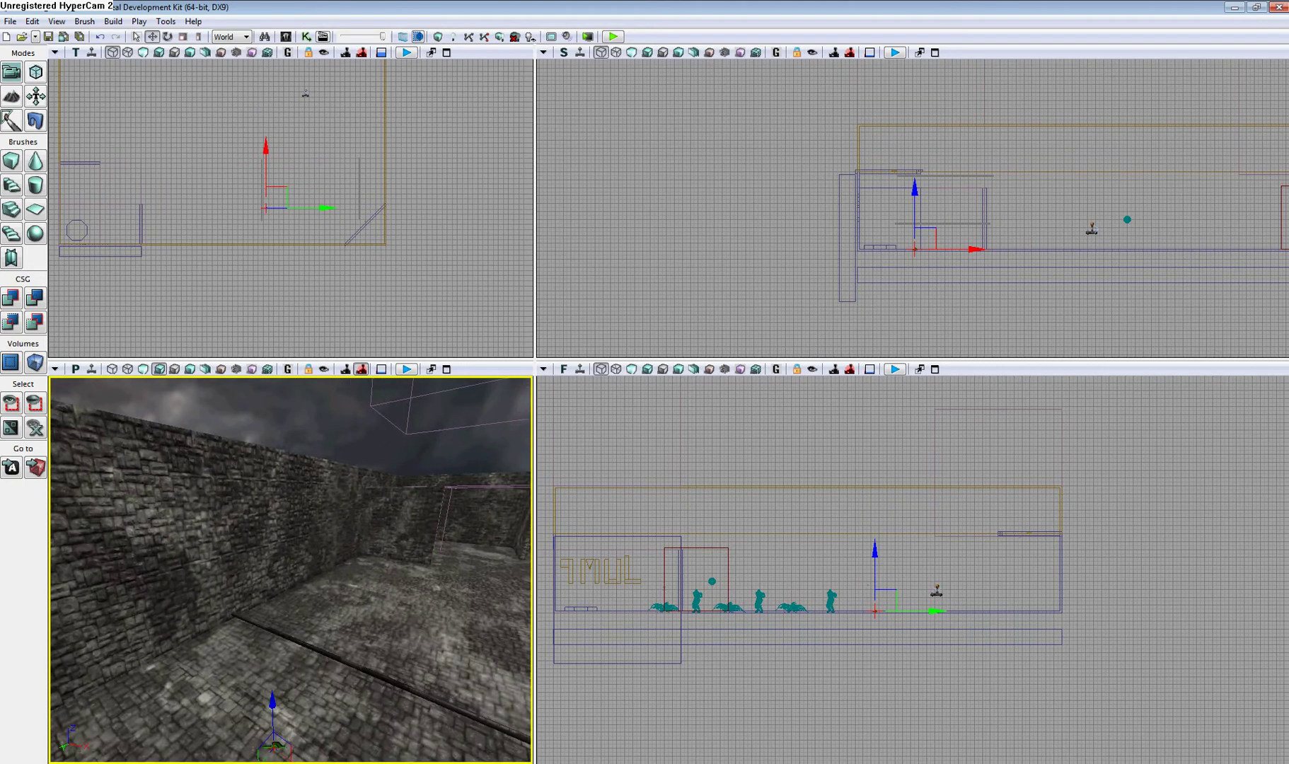
left_click_drag(264, 536, 272, 503)
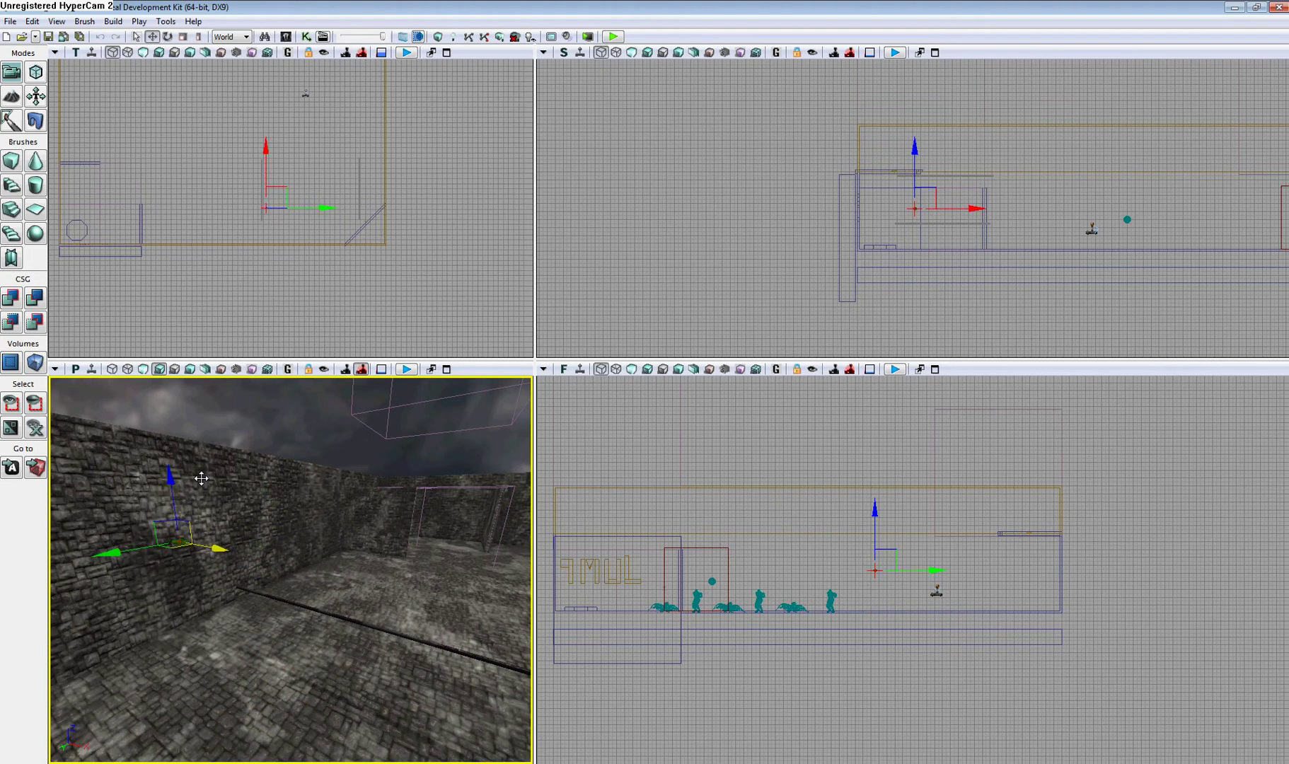
left_click_drag(202, 478, 172, 452)
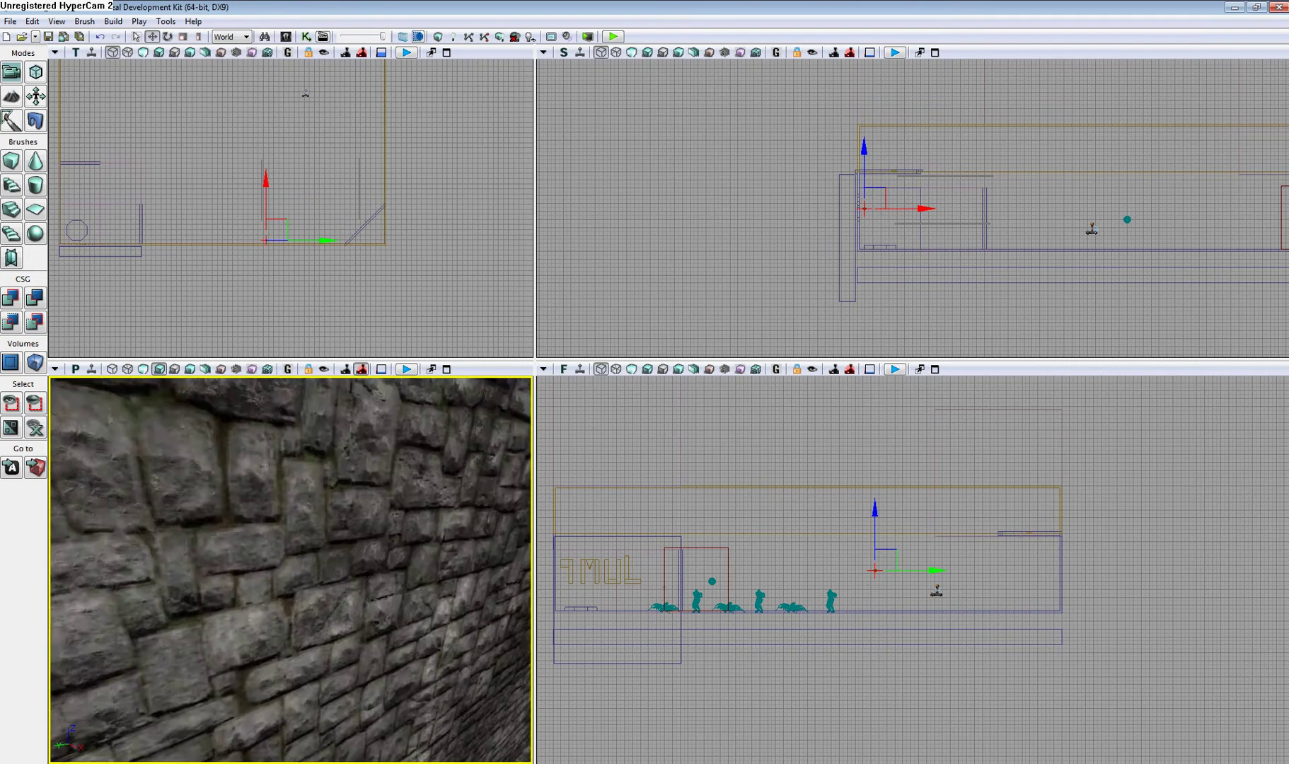
Step: Slide the joint along X against the stone wall and raise it higher
left_click_drag(274, 576, 273, 577)
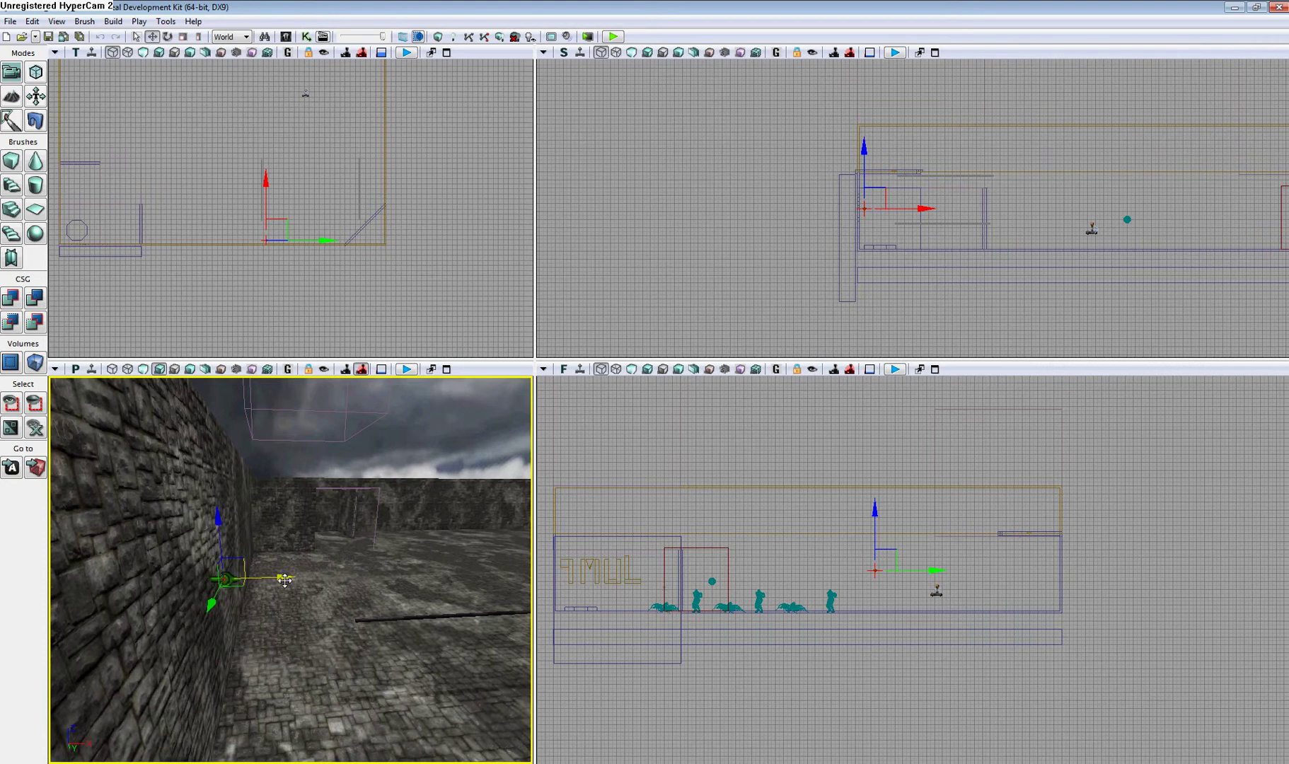
left_click_drag(274, 576, 318, 605)
left_click_drag(261, 504, 261, 504)
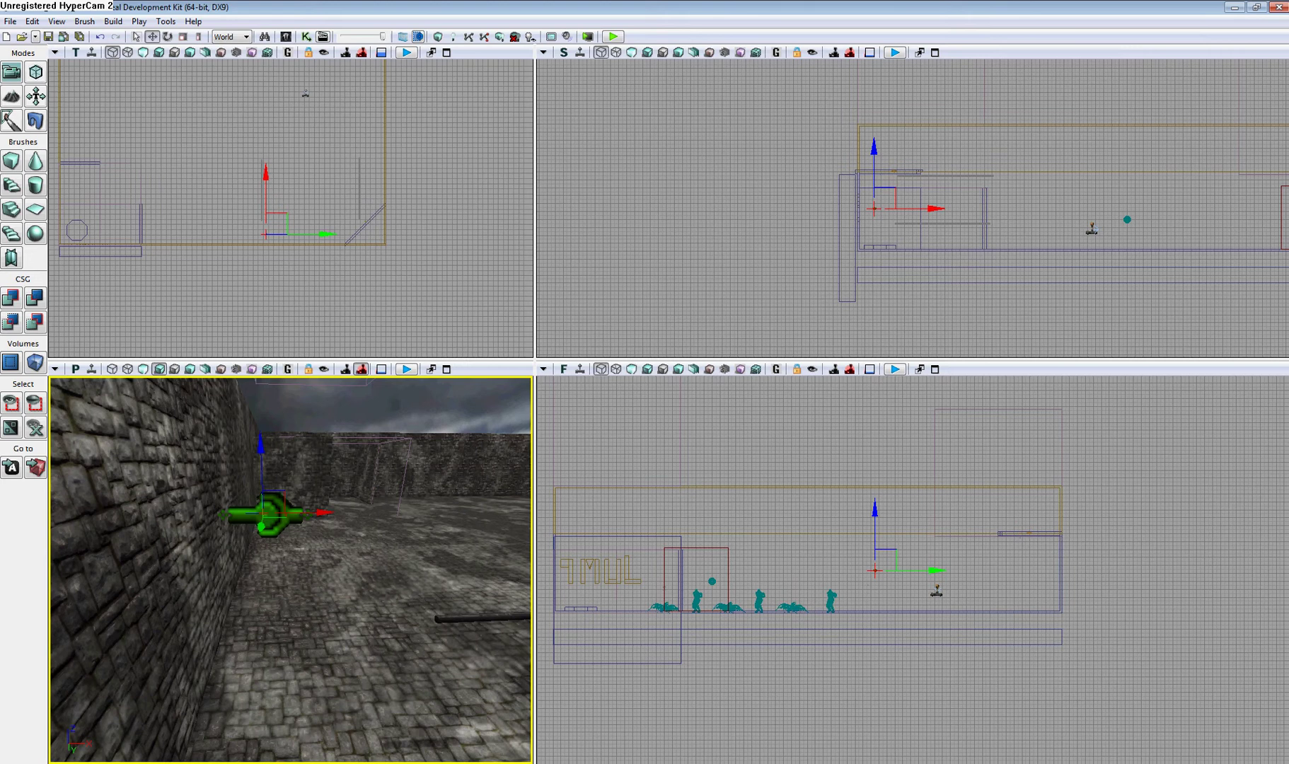
right_click_drag(324, 625, 324, 624)
right_click_drag(332, 553, 332, 553)
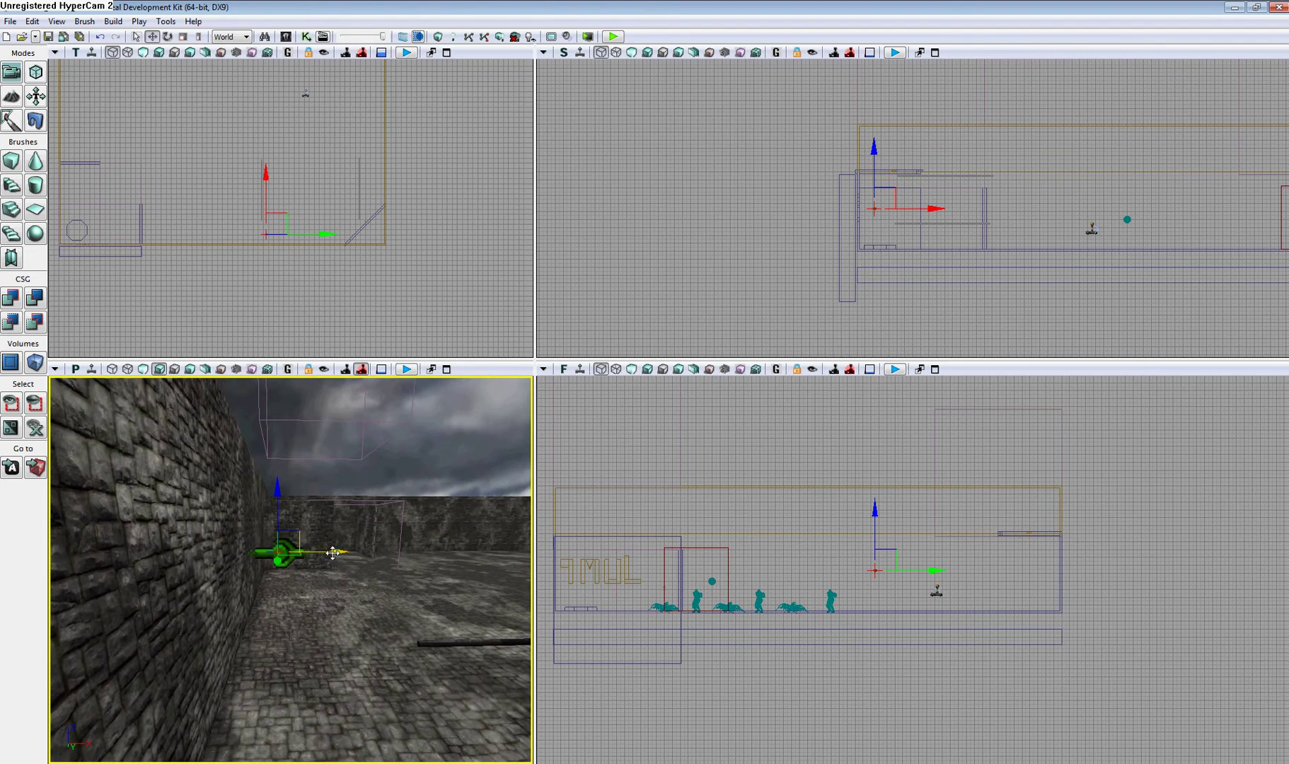
mouse_move(343, 552)
left_mouse_down()
mouse_move(205, 546)
mouse_move(104, 382)
left_mouse_up()
left_click_drag(274, 577, 273, 578)
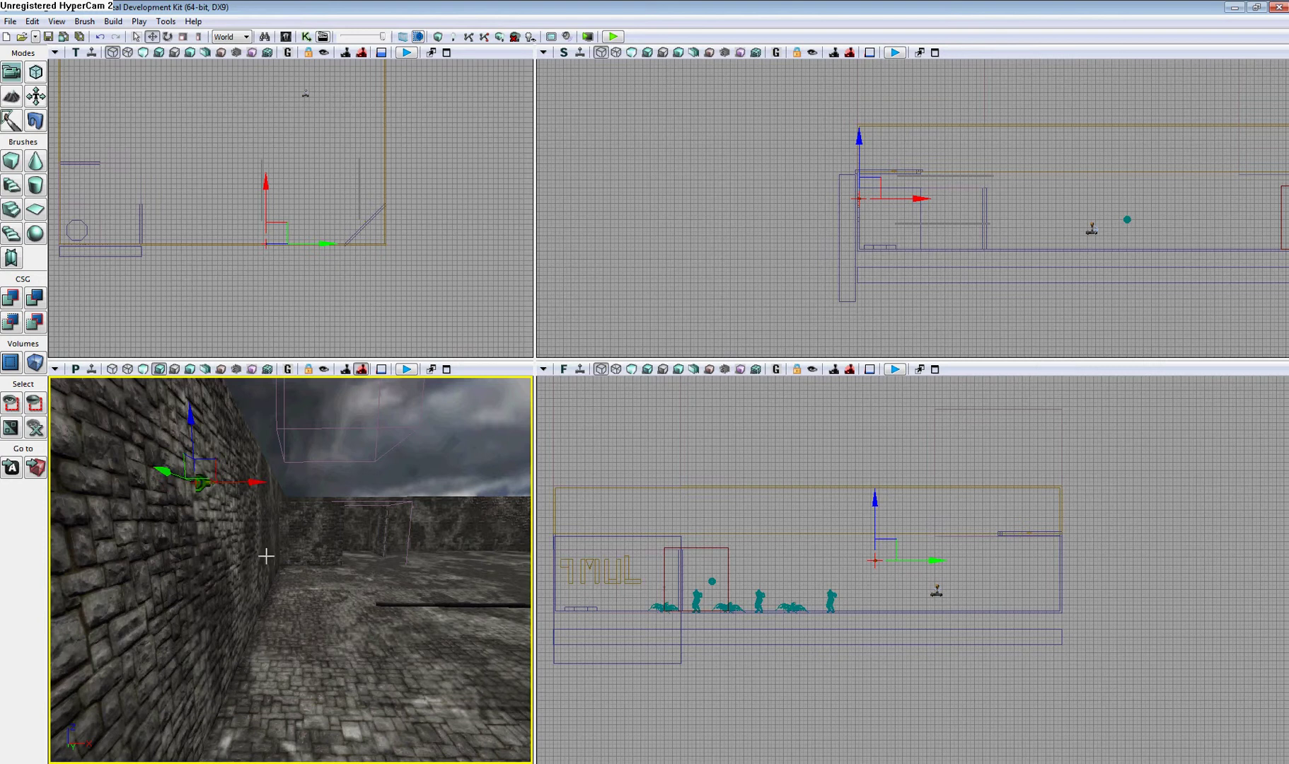
left_click_drag(267, 556, 287, 577)
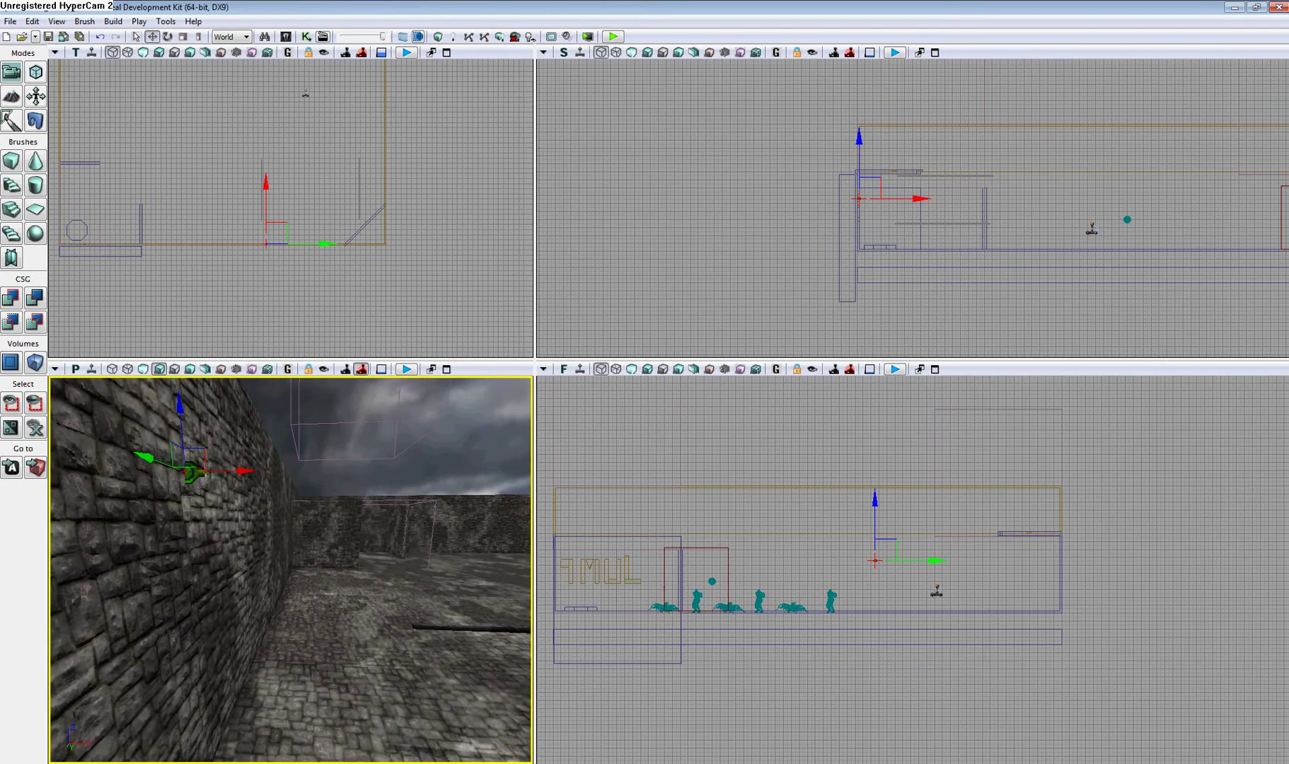
Step: Lock the joint's Properties and set Constraint Actor 1 to the wire KAsset_3
double_click(195, 474)
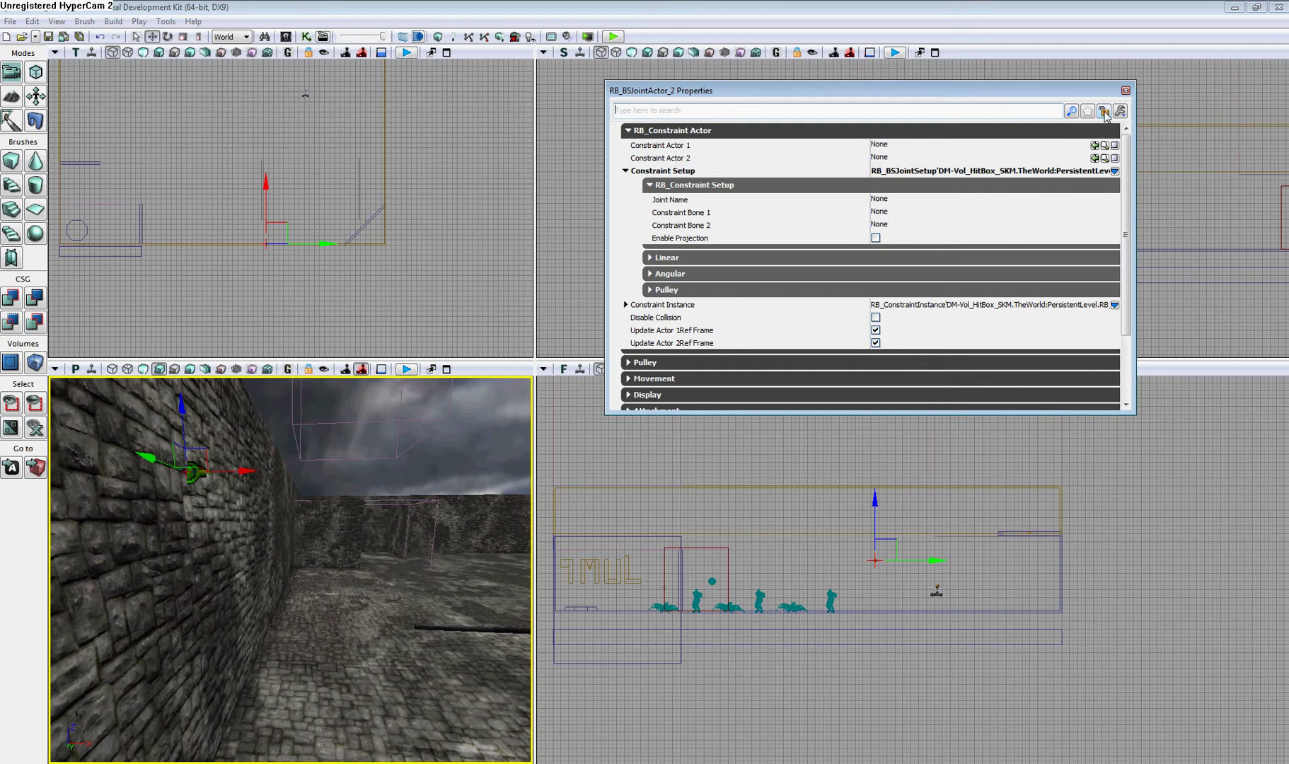
left_click(1104, 111)
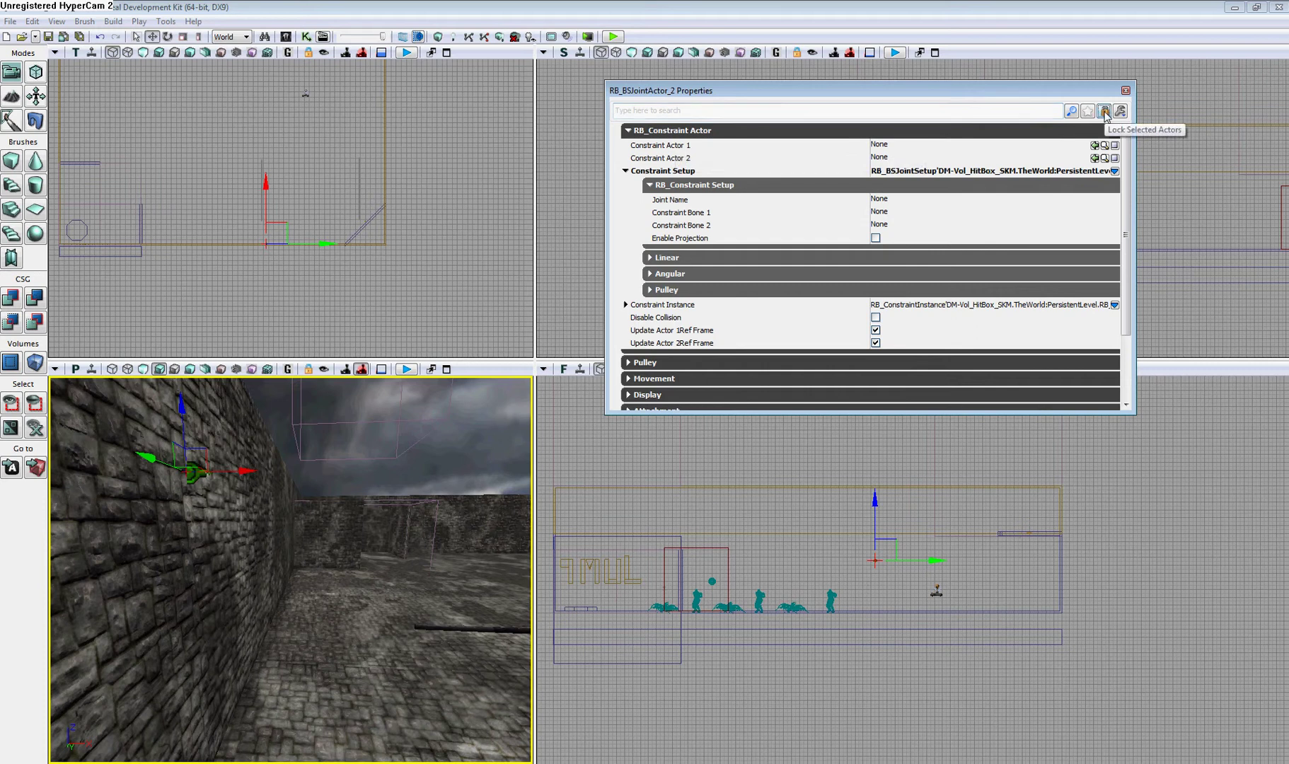
left_click(471, 631)
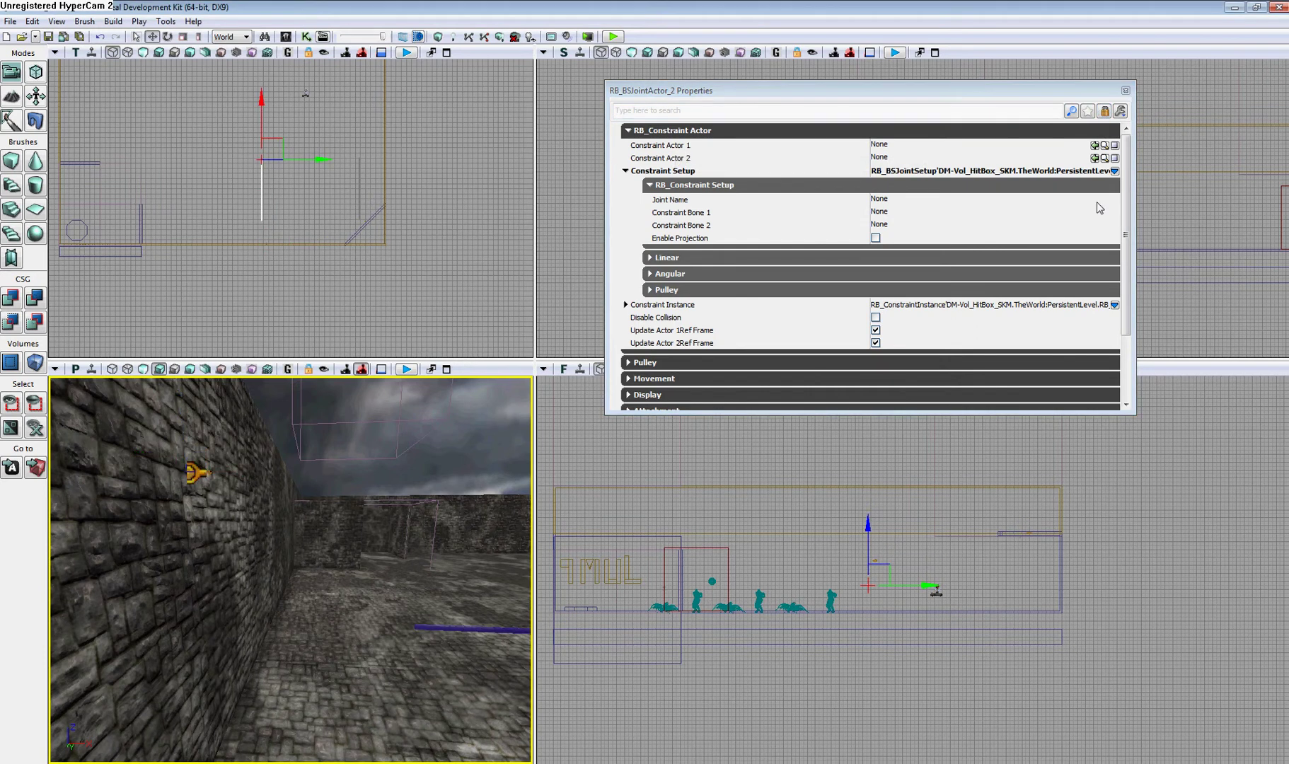
left_click(1096, 146)
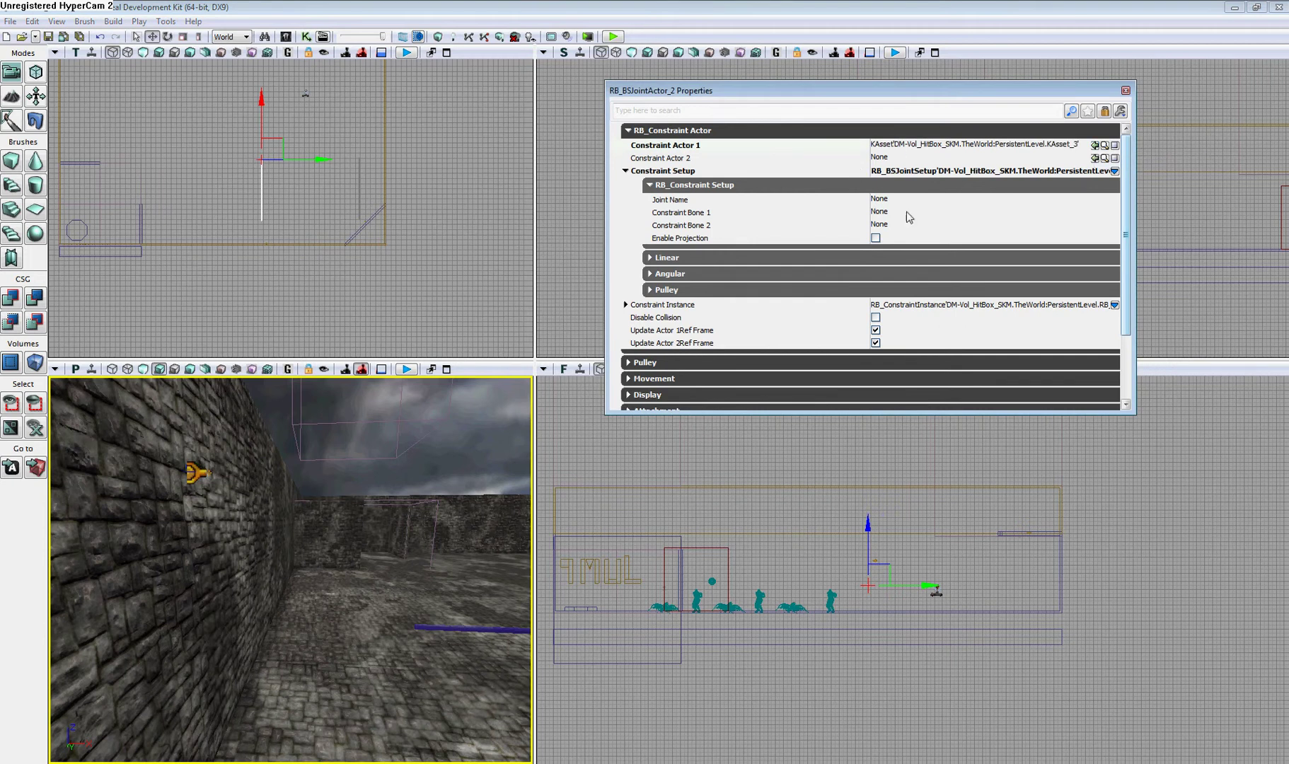
Step: Unlock the Properties and reselect the joint on the left stone wall
left_click_drag(453, 595, 264, 476)
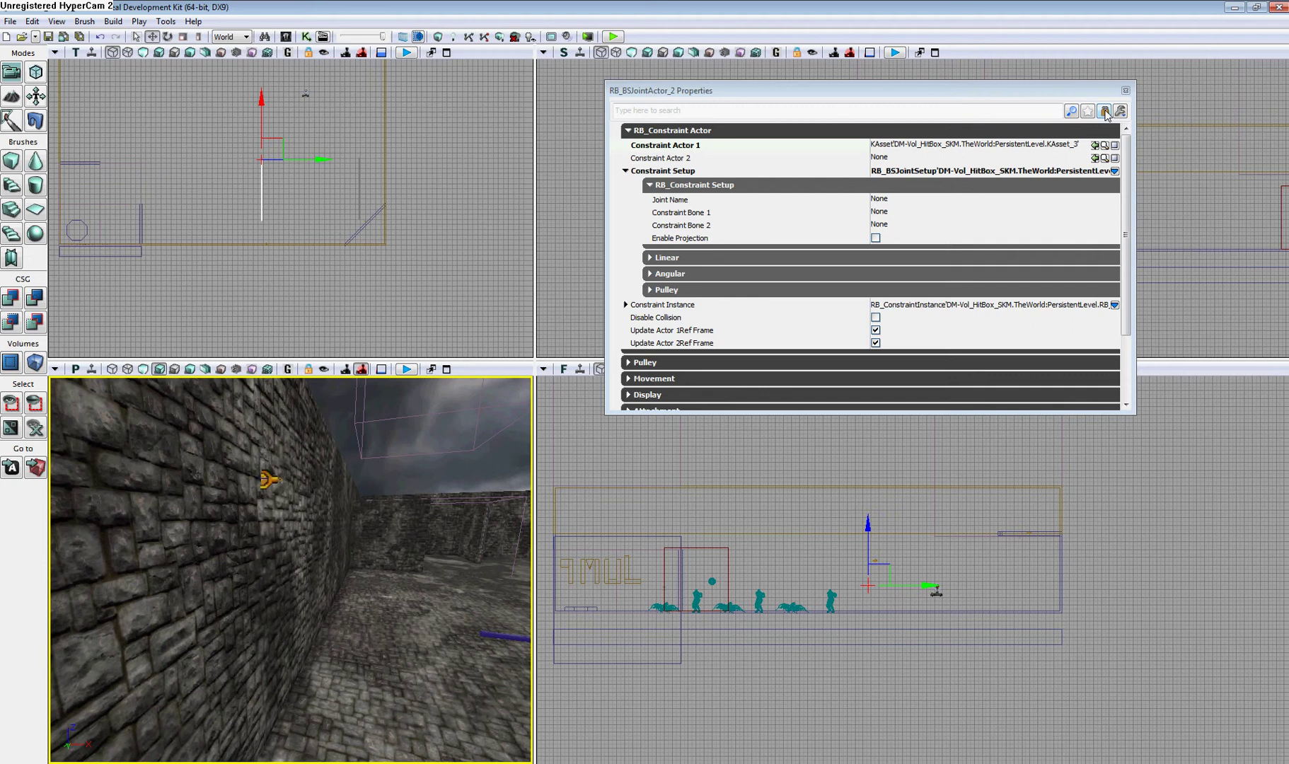
left_click(1105, 111)
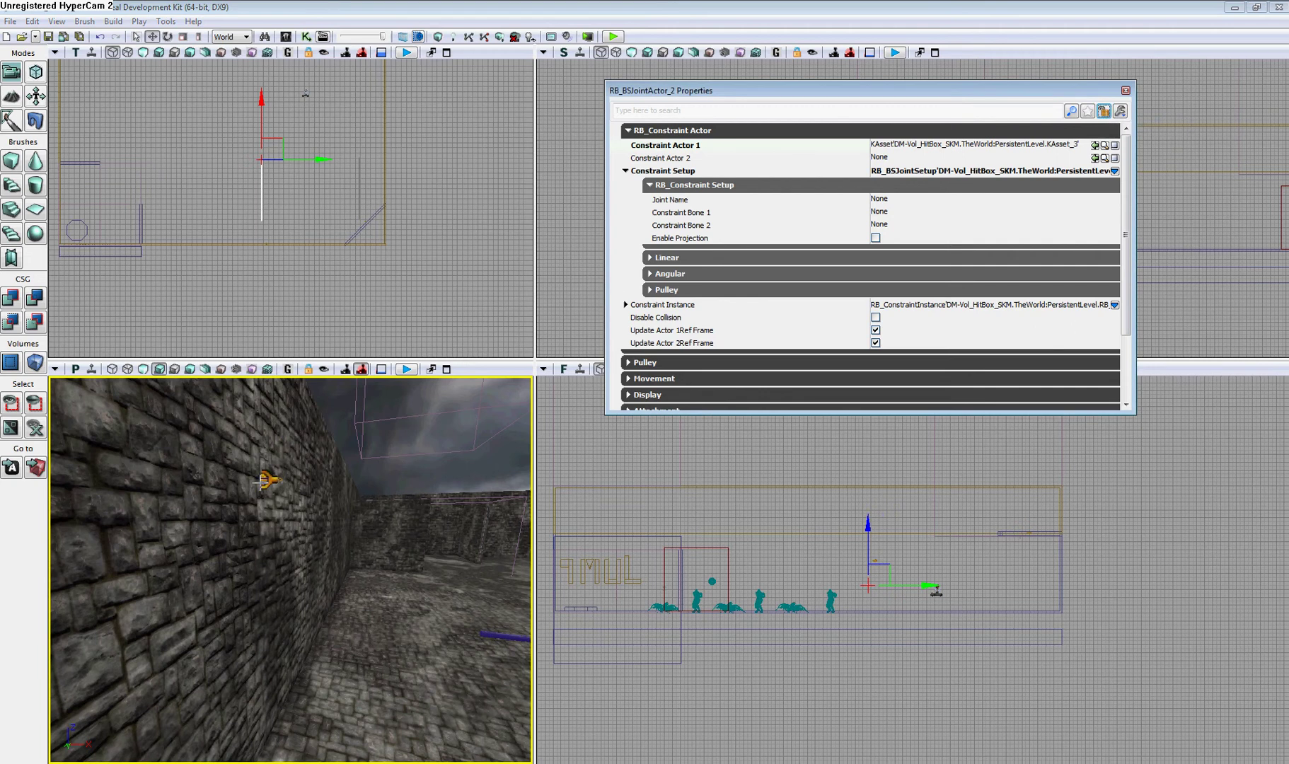
left_click(265, 481)
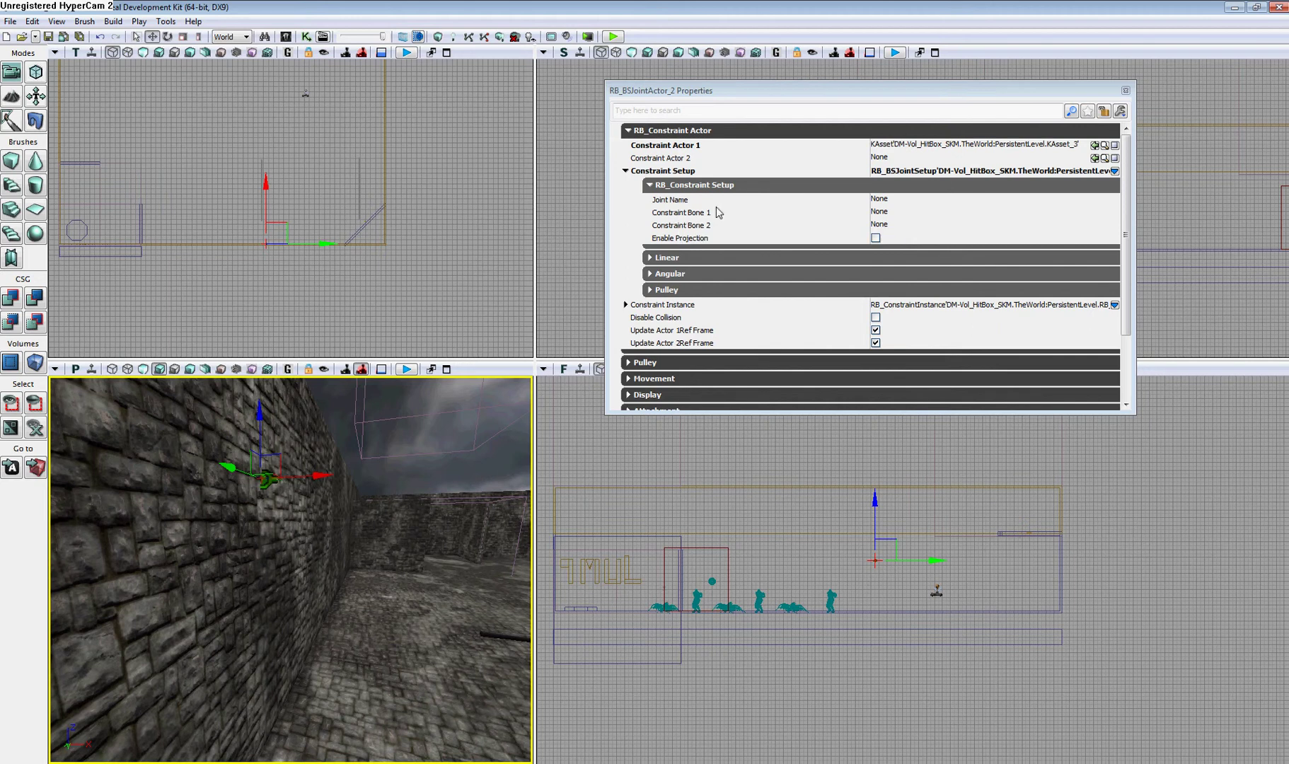
Step: Enter Bone01 as the joint's Constraint Bone 1, then select the wire KAsset_3
left_click(882, 213)
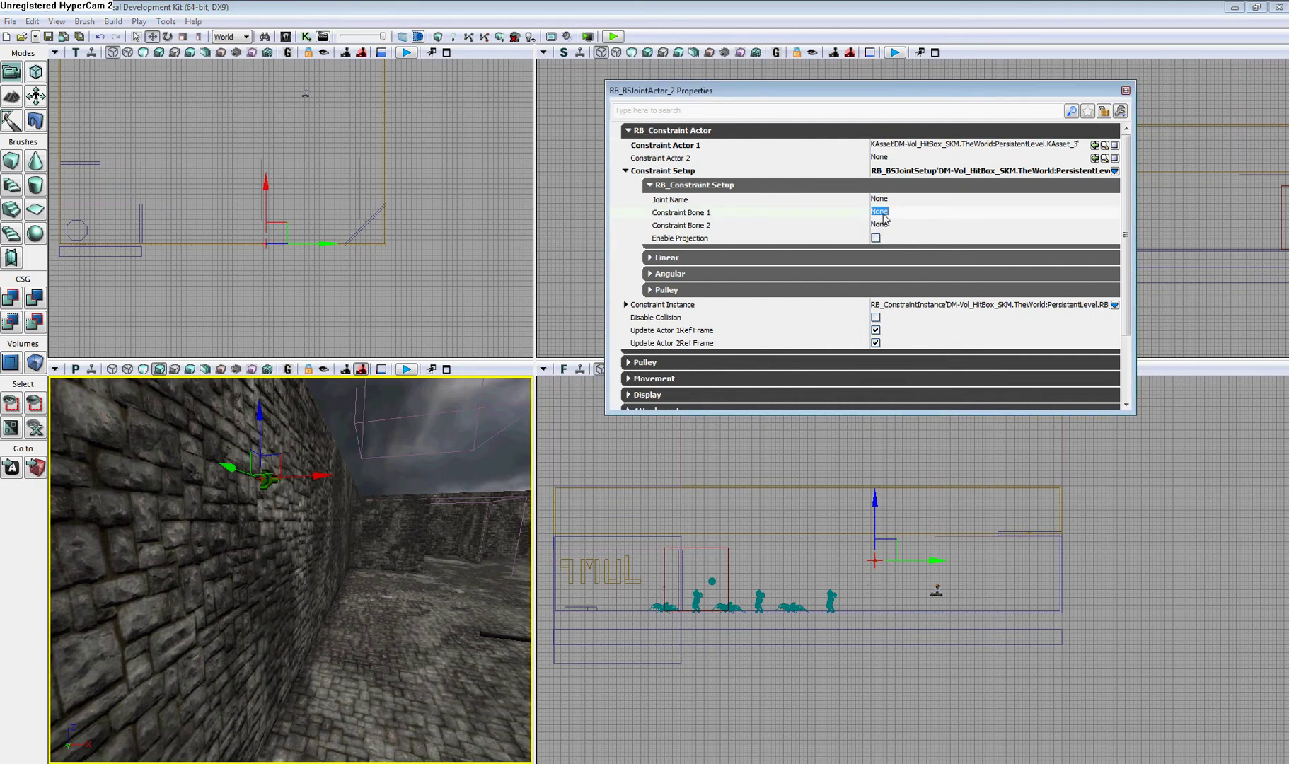
type("B")
left_click(883, 215)
right_click_drag(411, 563, 411, 564)
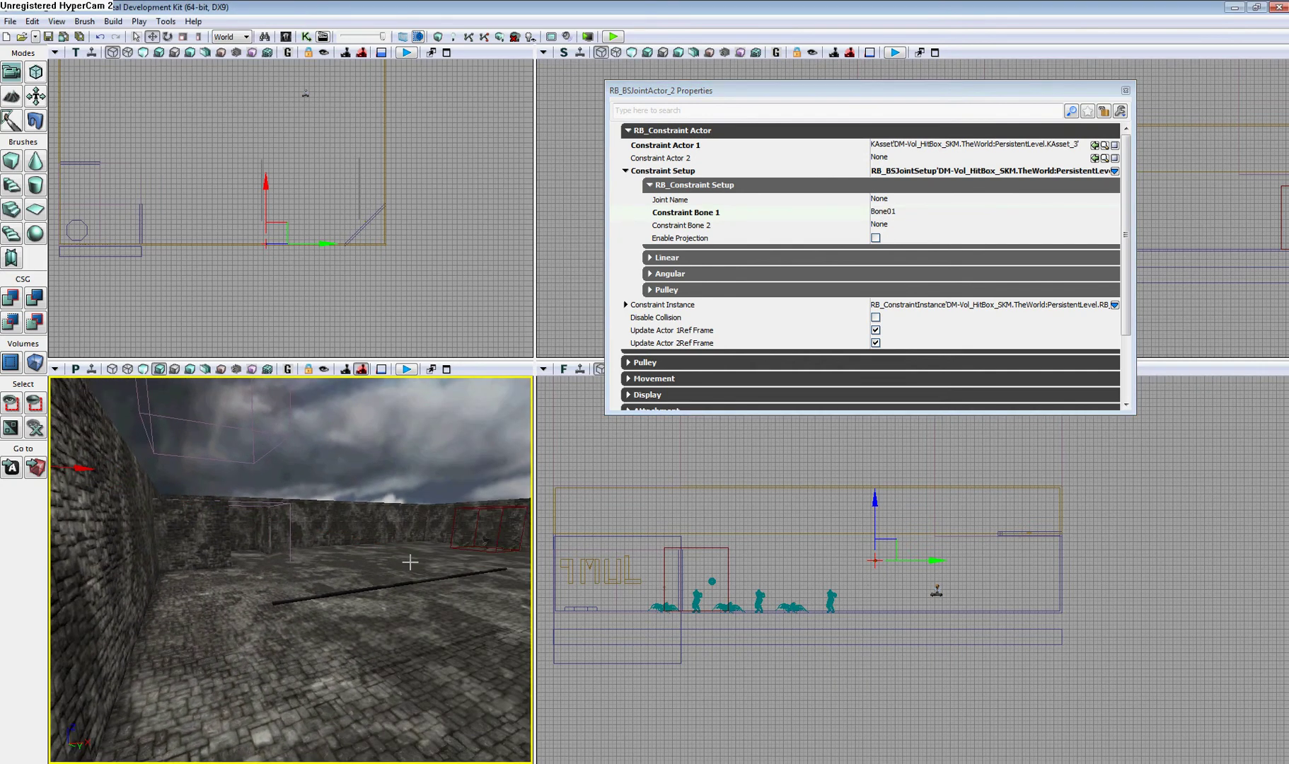
right_click_drag(269, 578, 240, 562)
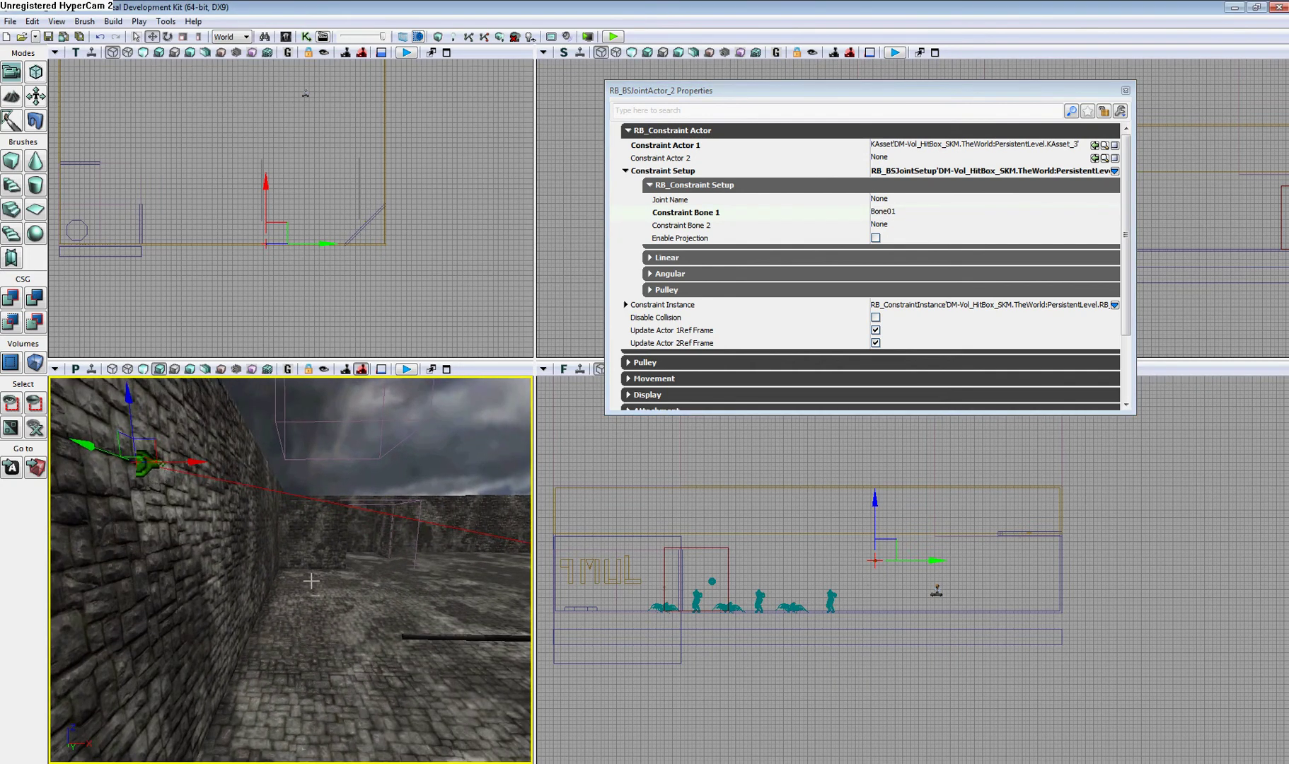
mouse_move(311, 582)
right_mouse_down()
mouse_move(440, 572)
mouse_move(264, 520)
right_mouse_up()
left_click(425, 570)
Step: Rotate the wire KAsset around its vertical axis
right_click_drag(331, 609, 331, 609)
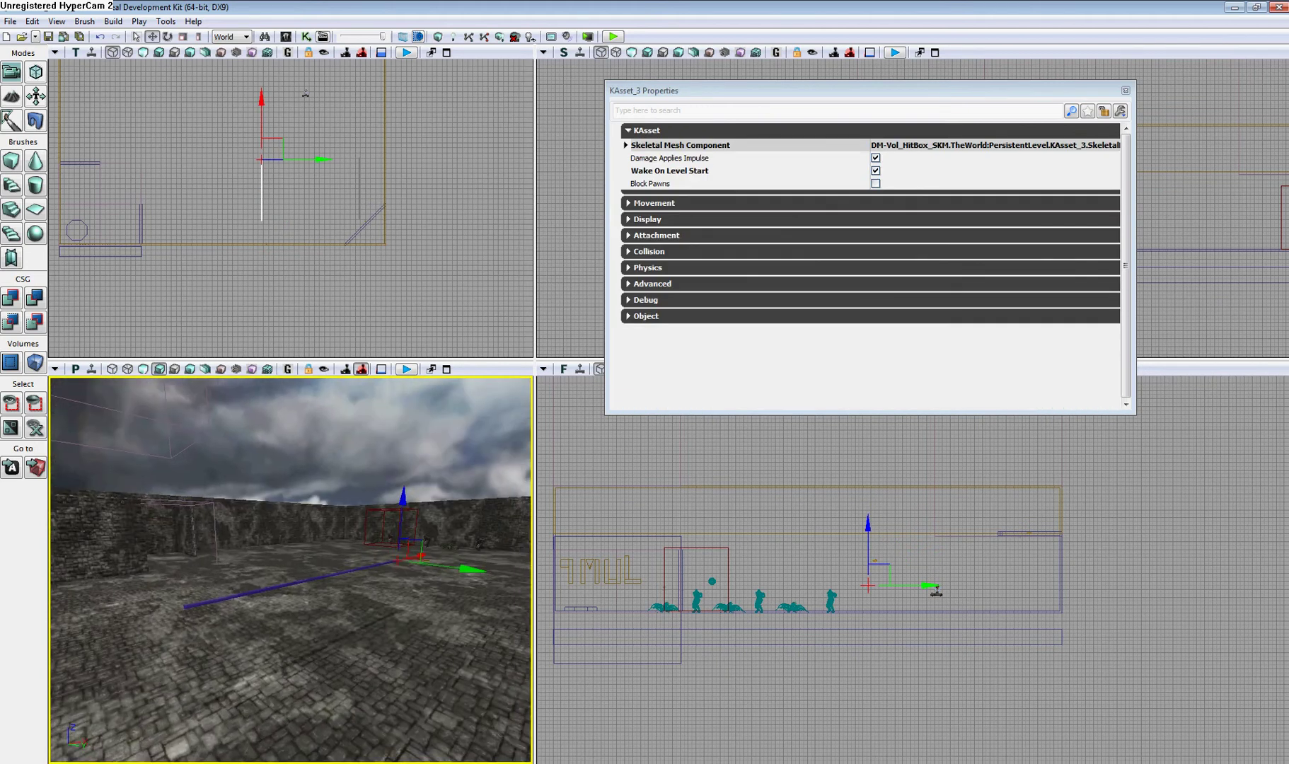
right_click_drag(406, 595, 409, 618)
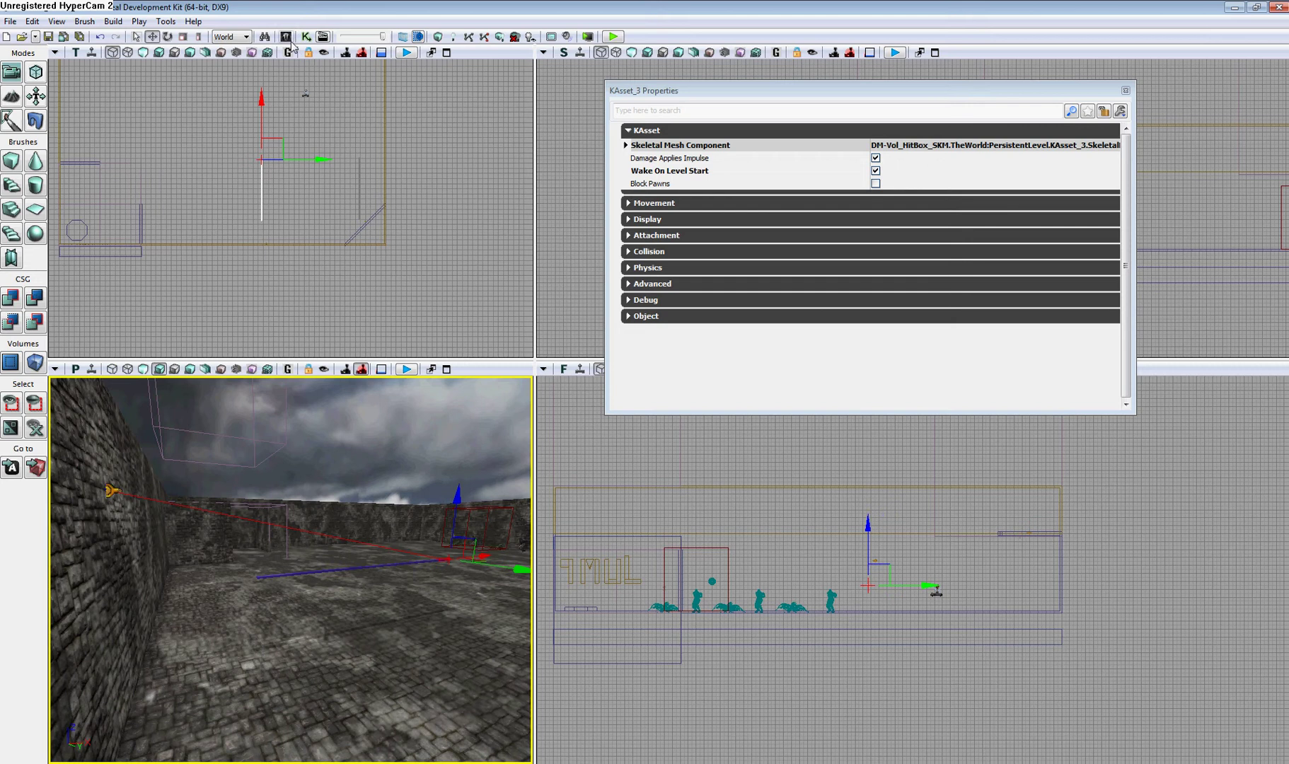
left_click(167, 36)
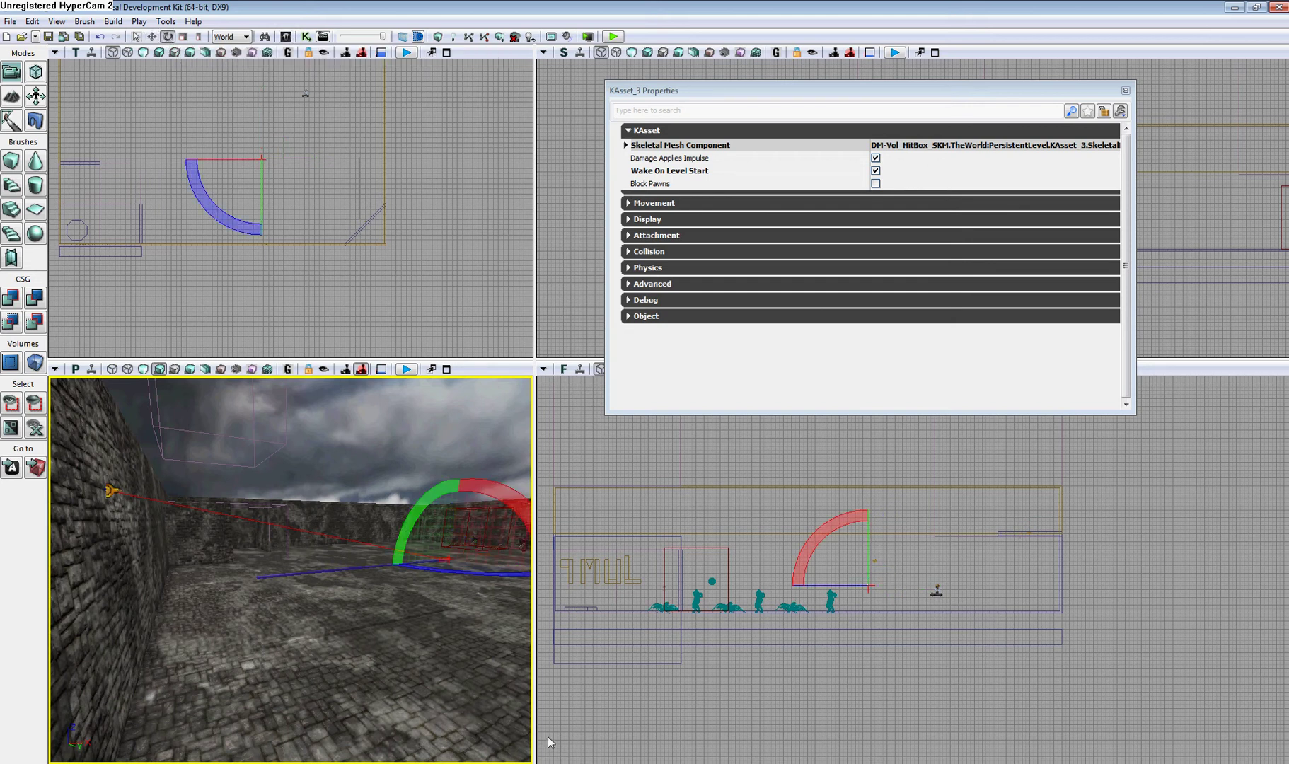
left_click_drag(459, 577, 433, 577)
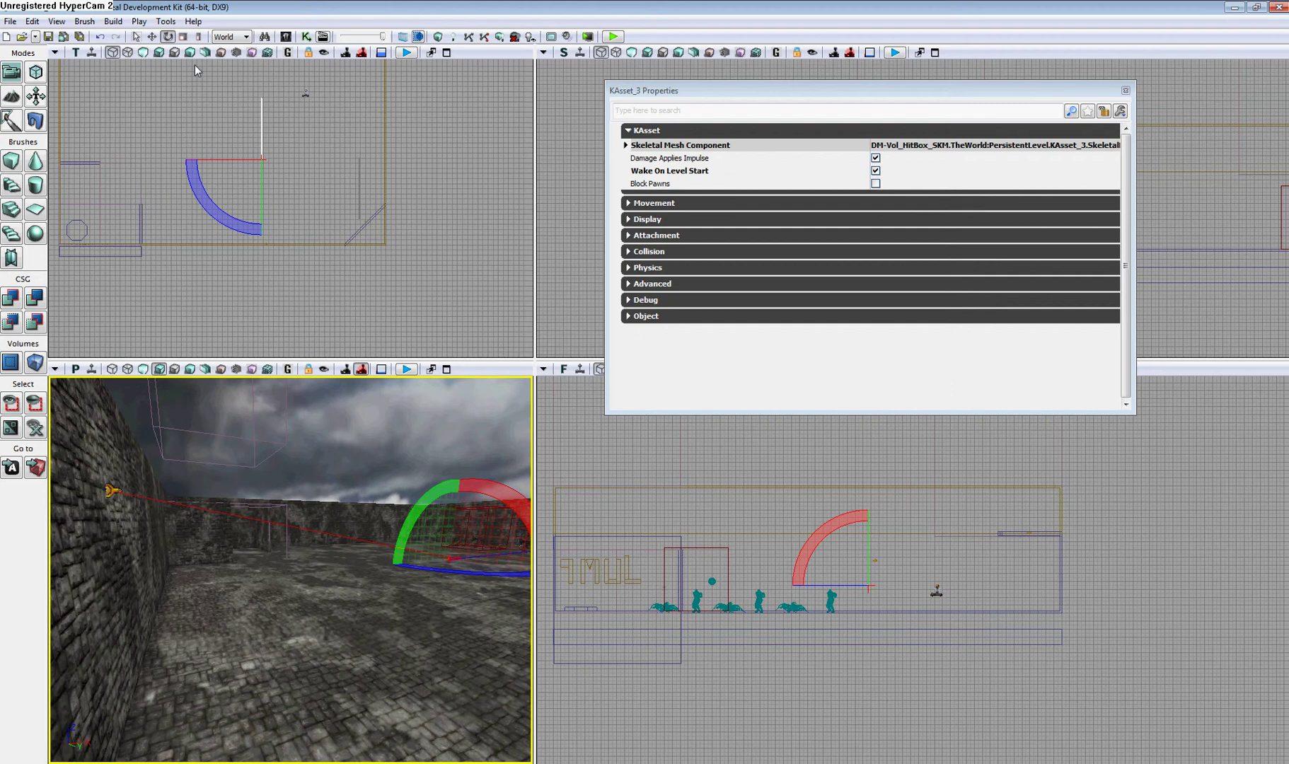
Step: Move the wire left to the wall, up to joint height, toward the joint
left_click(152, 36)
left_click_drag(496, 550, 288, 605)
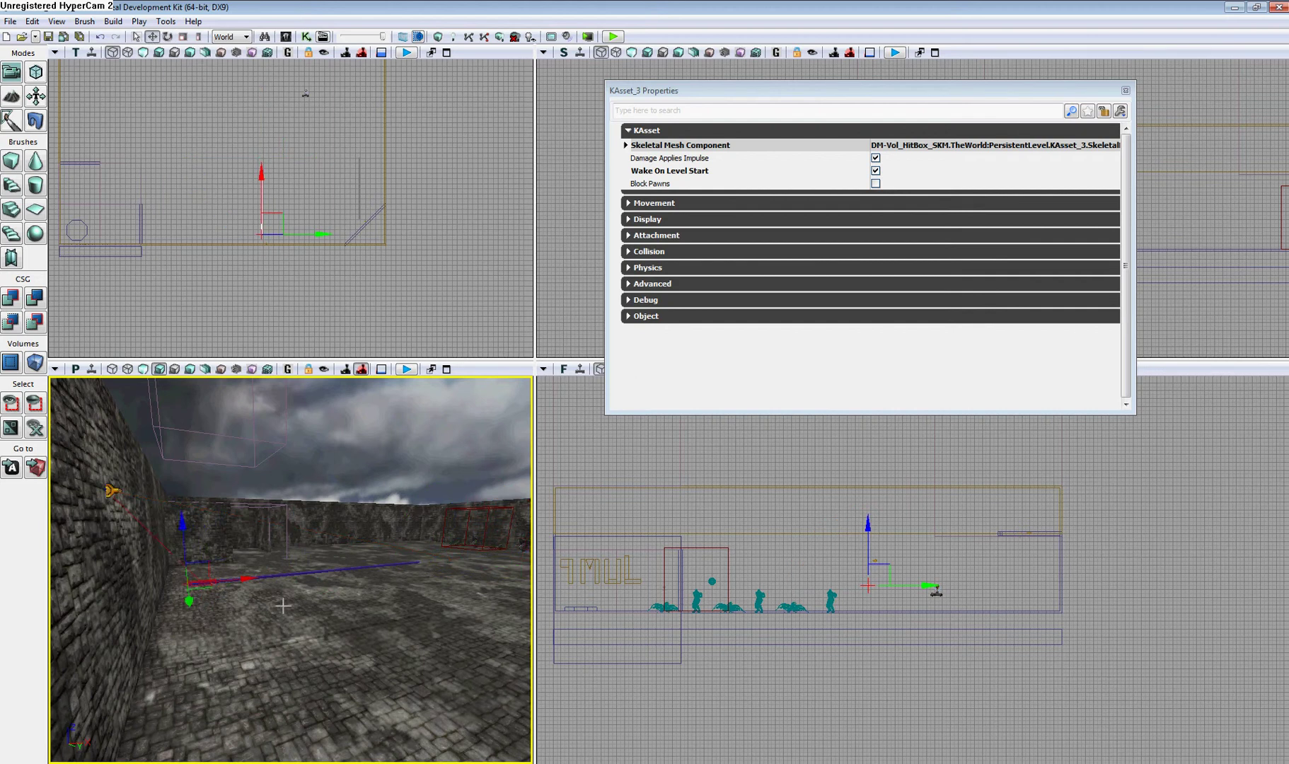
mouse_move(183, 513)
left_mouse_down()
mouse_move(181, 454)
mouse_move(152, 444)
mouse_move(223, 547)
left_mouse_up()
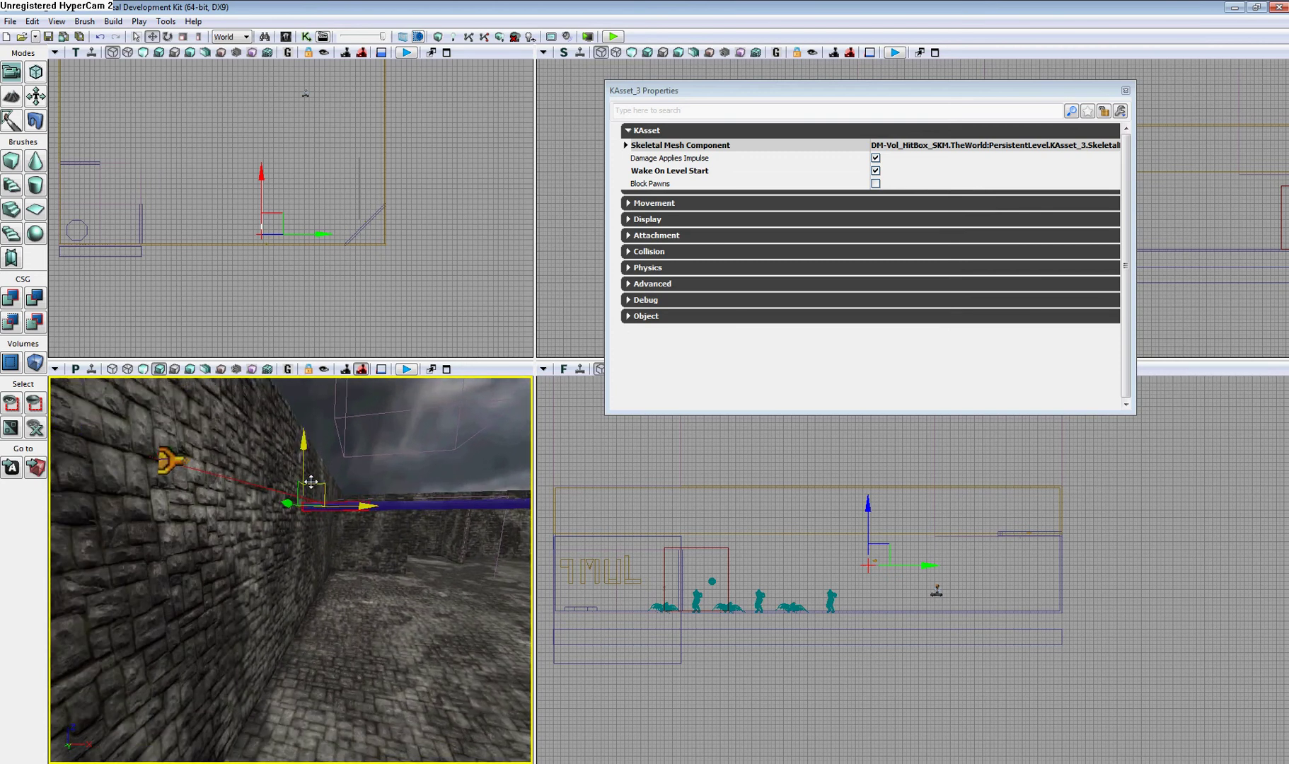
left_click_drag(289, 505, 254, 642)
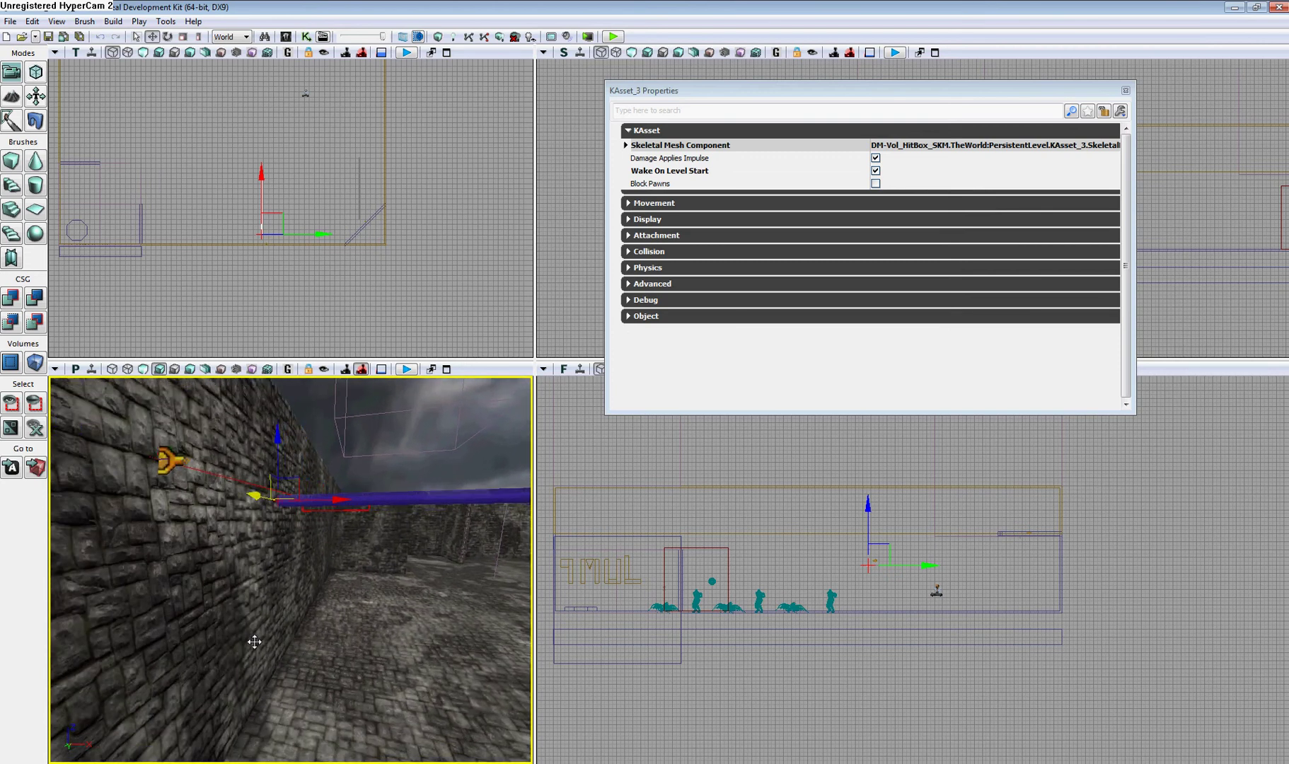
right_click_drag(324, 642, 321, 384)
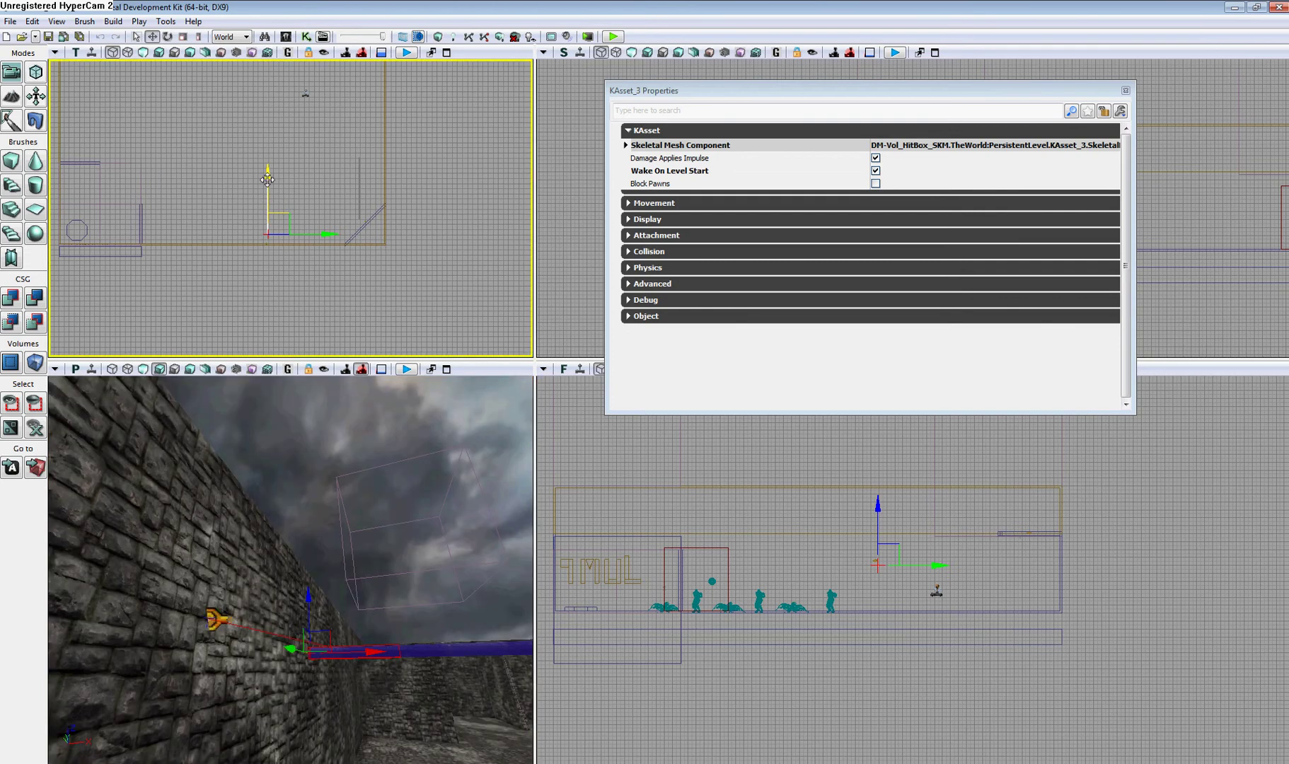
left_click_drag(273, 187, 273, 193)
Step: Raise the wire's end onto the wall joint and close its Properties
mouse_move(353, 534)
right_mouse_down()
mouse_move(252, 564)
mouse_move(251, 503)
mouse_move(374, 562)
mouse_move(288, 586)
right_mouse_up()
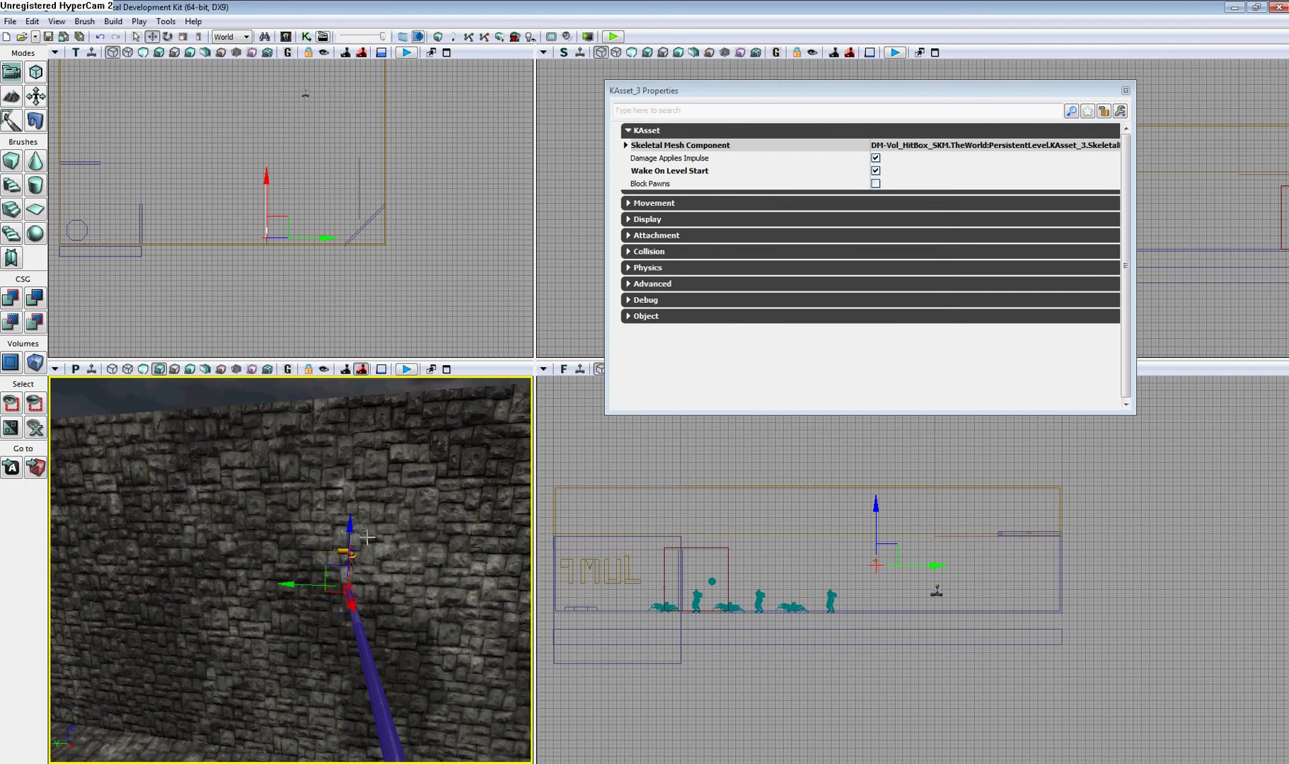
left_click_drag(347, 529, 352, 503)
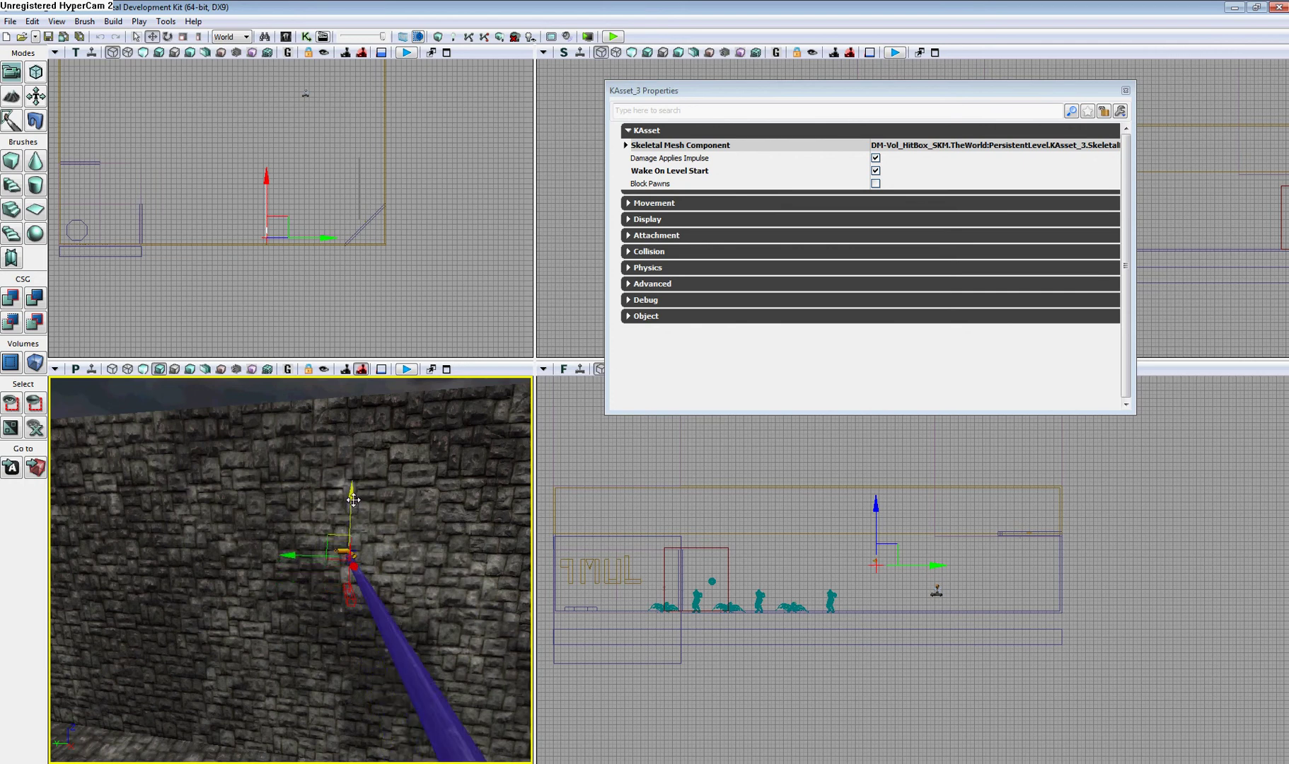
right_click_drag(352, 504, 343, 484)
right_click_drag(282, 579, 388, 553)
right_click_drag(336, 636, 336, 638)
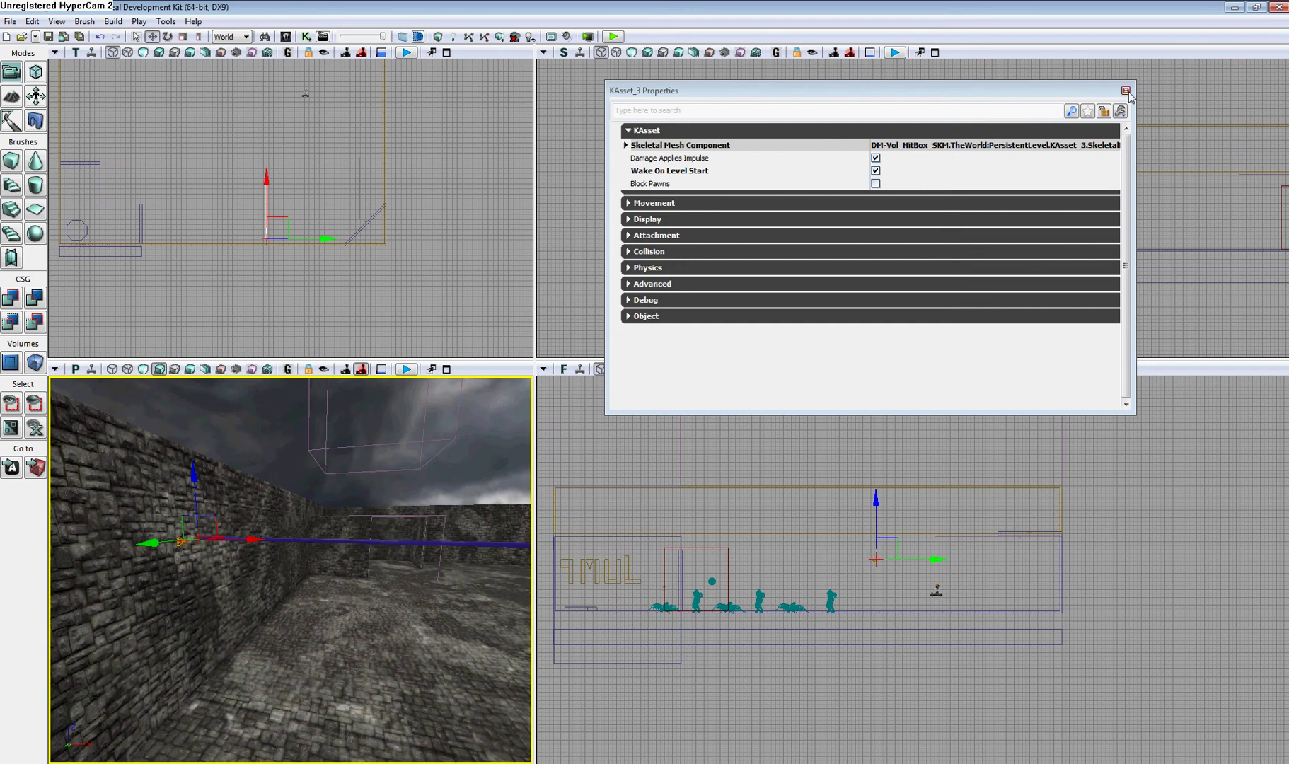
left_click(1125, 92)
Step: Play from Here on the floor and walk with W/S to view the hanging wire
right_click(365, 731)
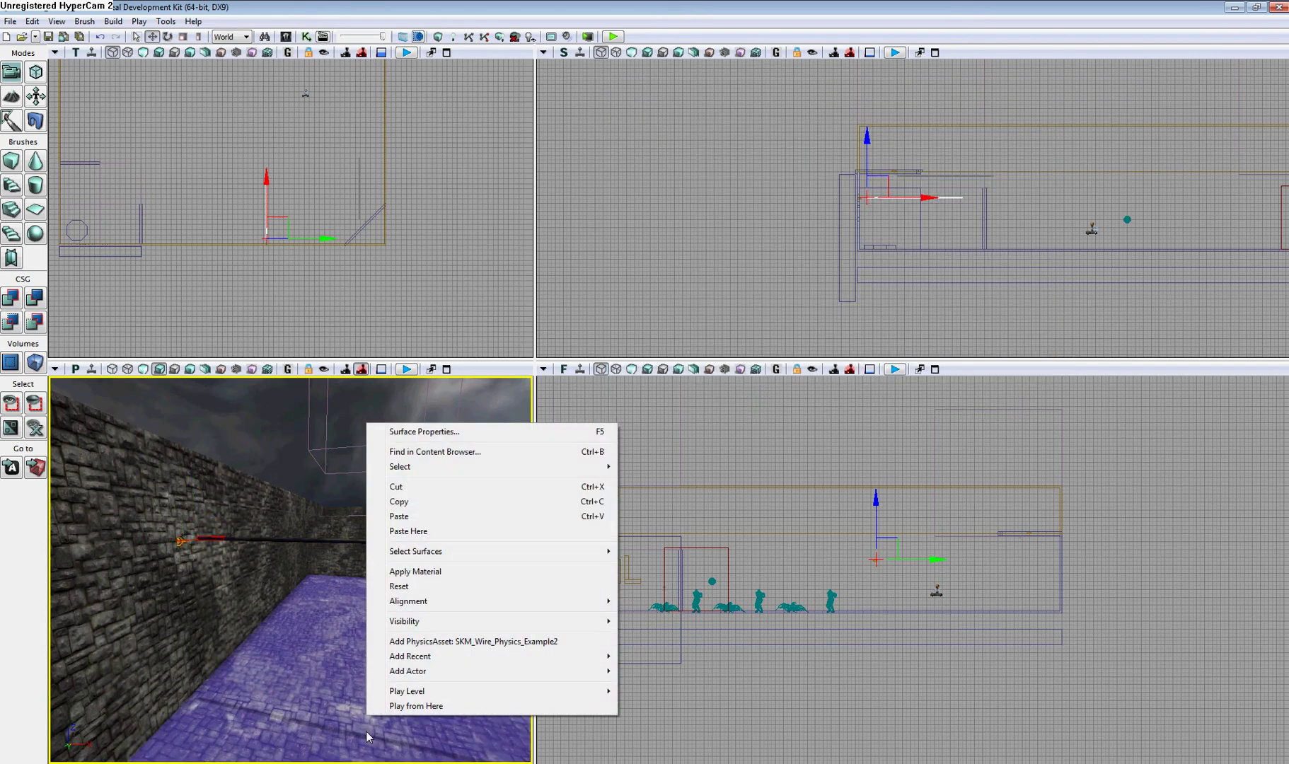
left_click(424, 710)
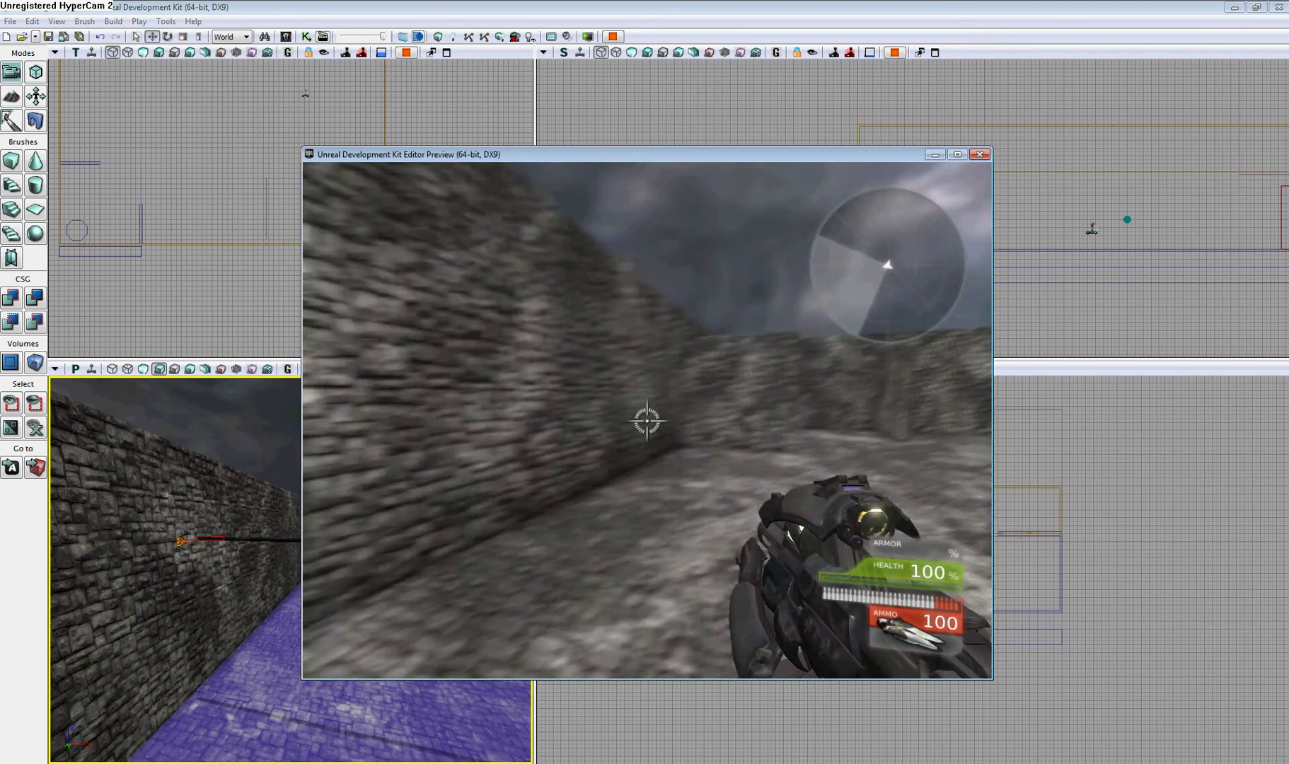
key("w")
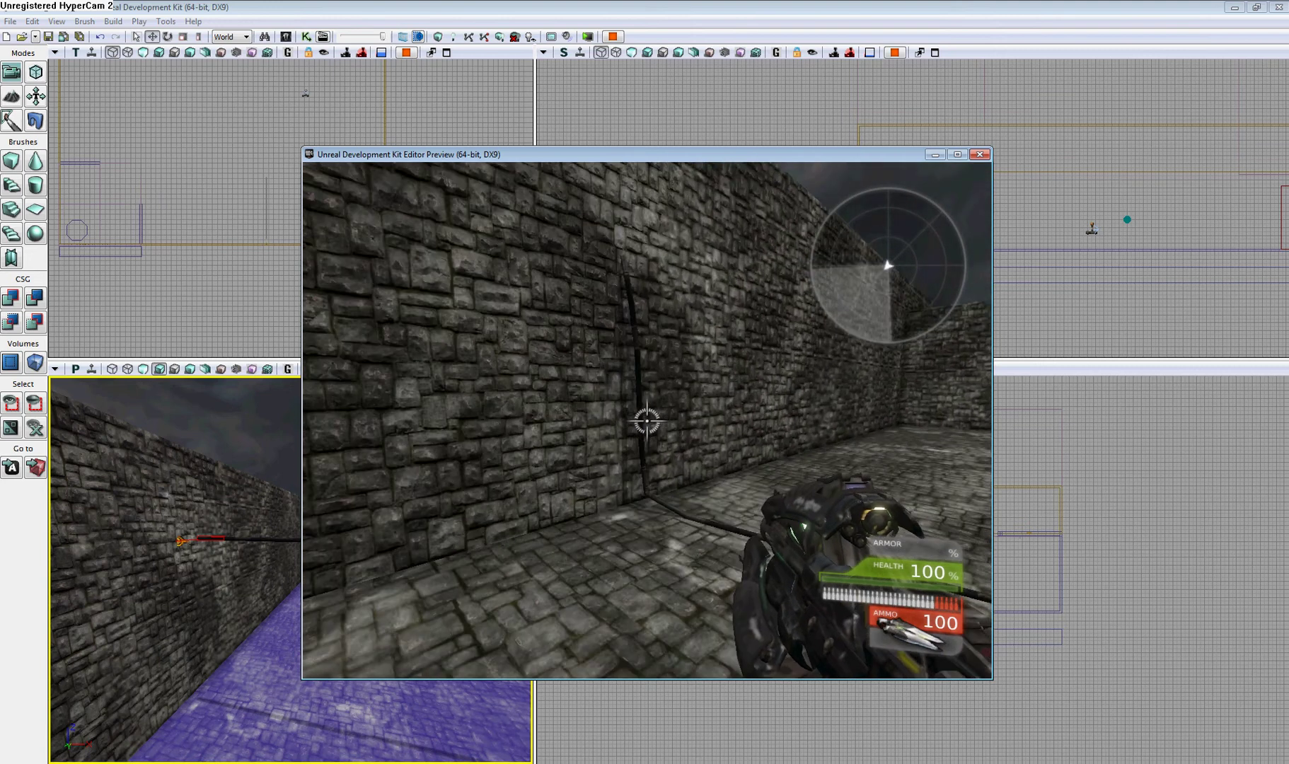
key("w")
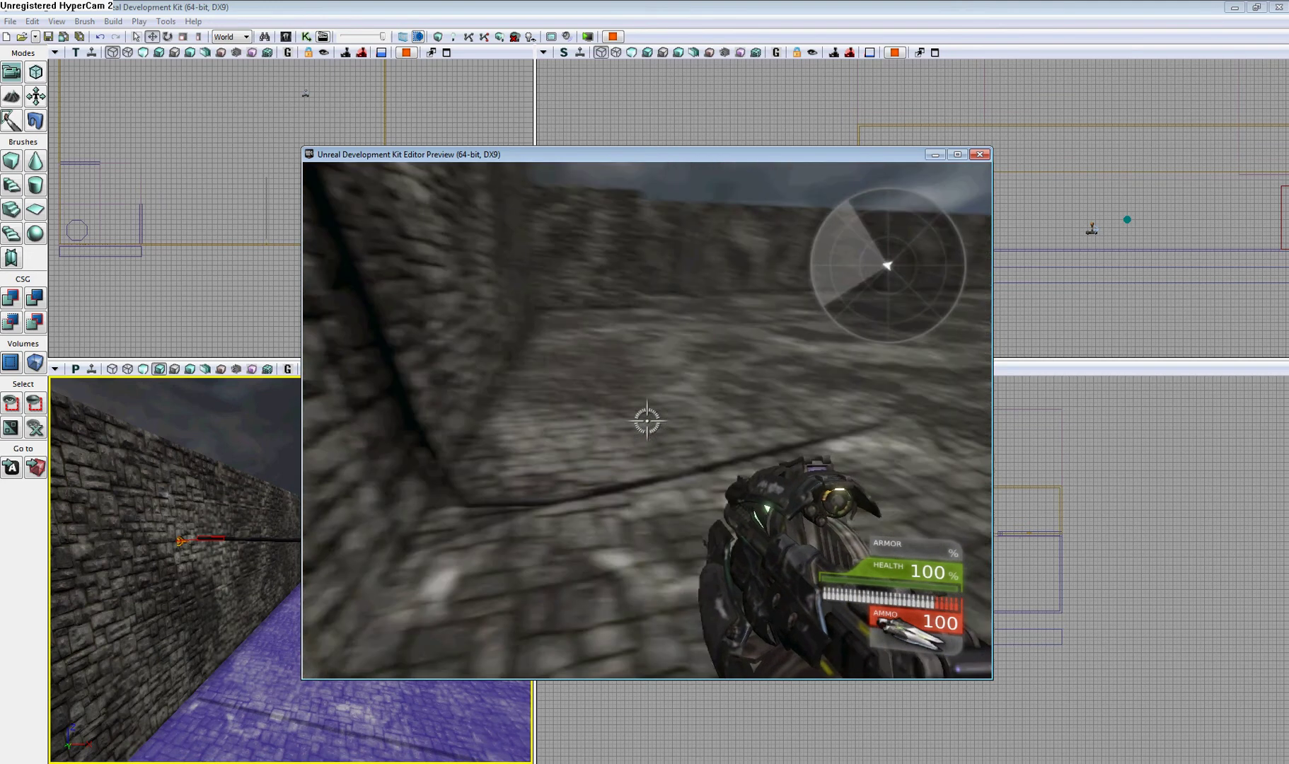
key("w")
key("s")
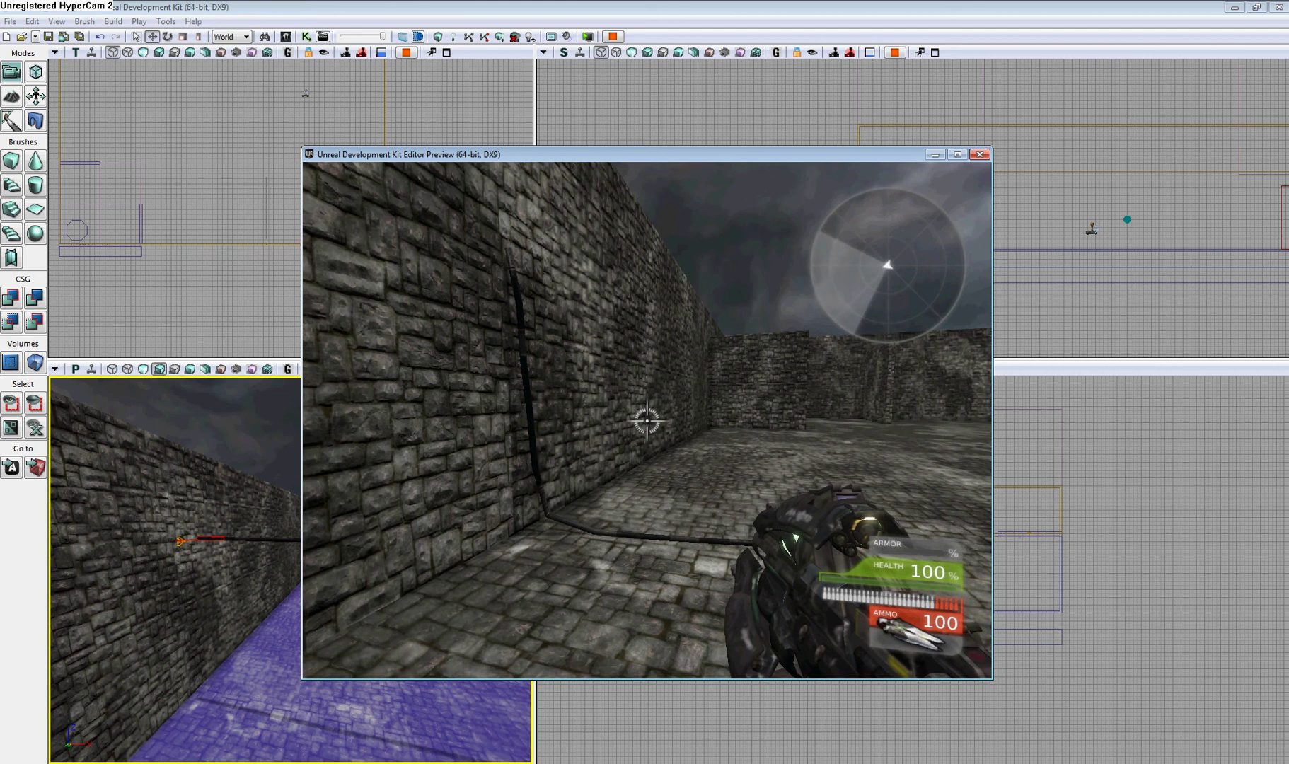
key("w")
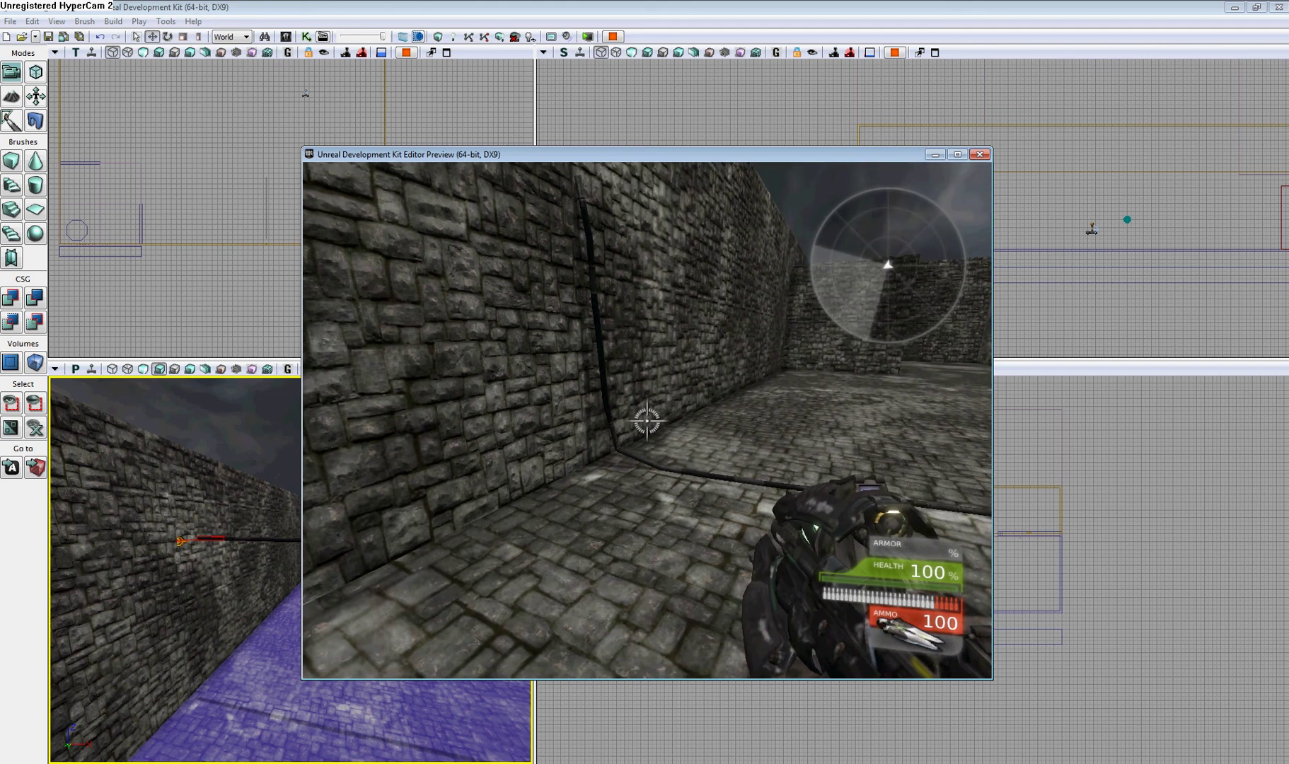